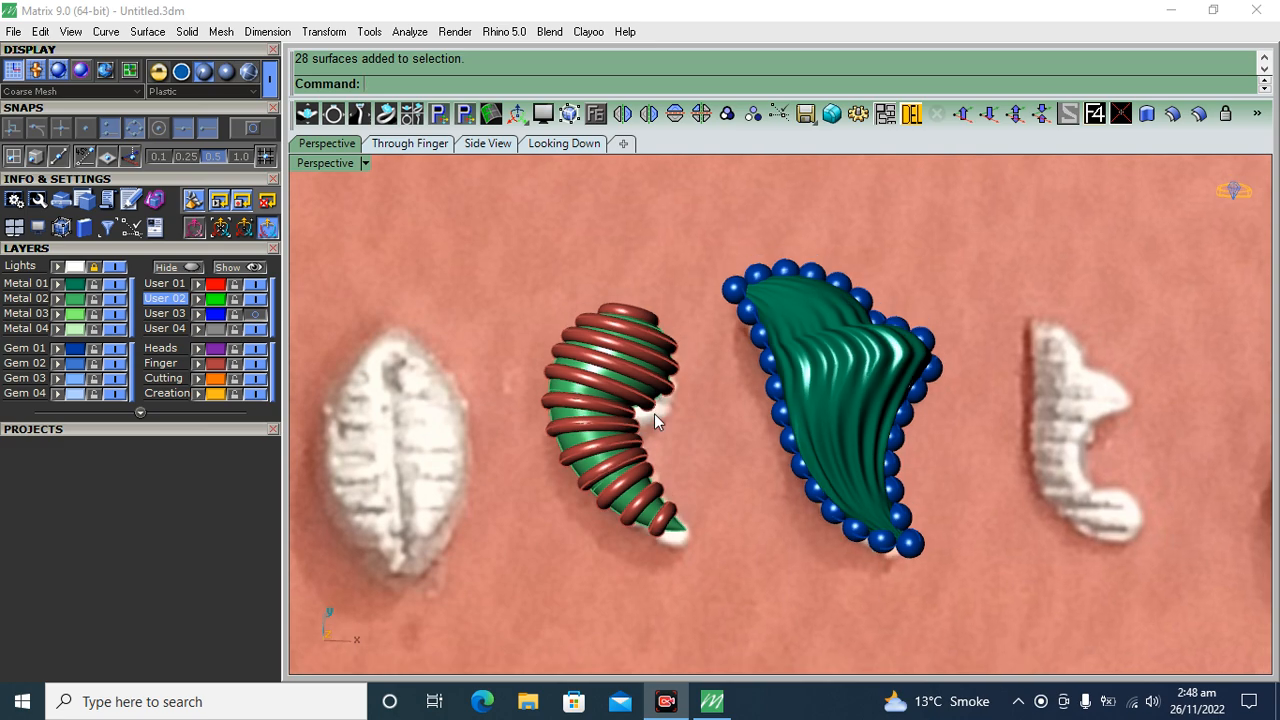
Examine the two finished shell models from several angles, with the reference image hidden and shown, and compare them with its other shells.
{"action": "left_click", "coordinate": [115, 267]}
{"action": "right_click_drag", "start_coordinate": [816, 497], "coordinate": [700, 420]}
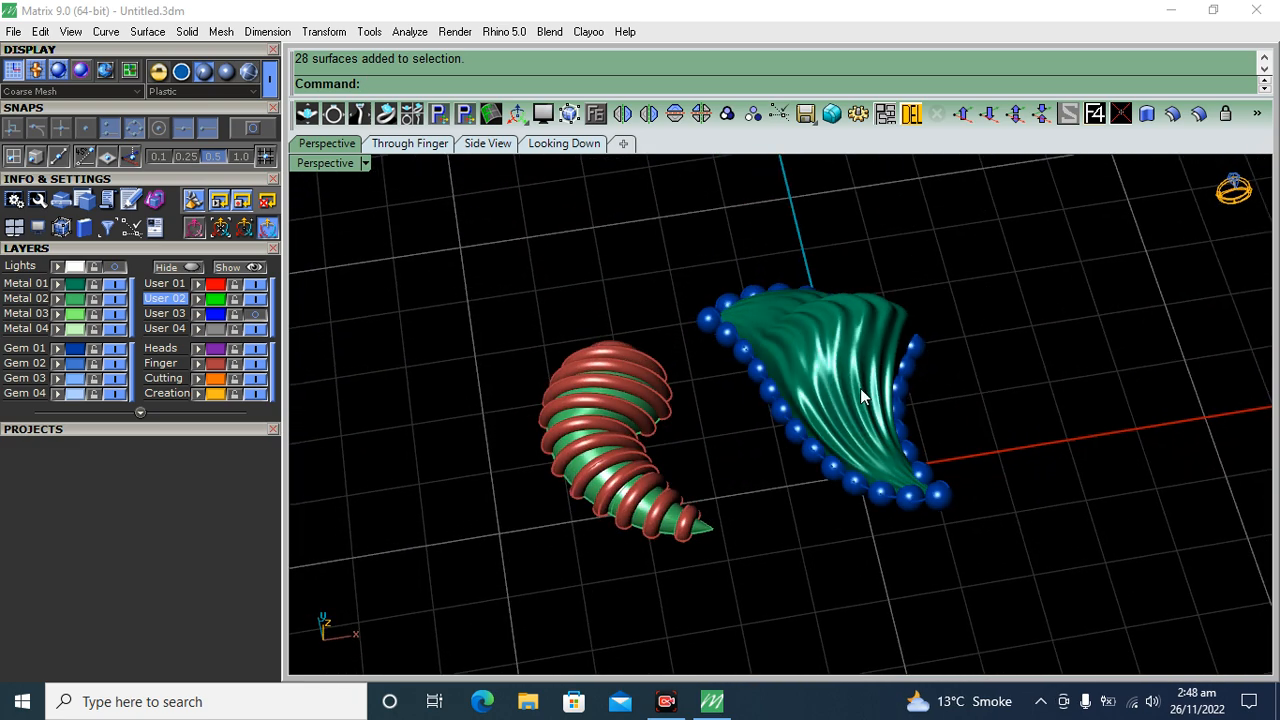
{"action": "right_click_drag", "start_coordinate": [580, 357], "coordinate": [415, 340]}
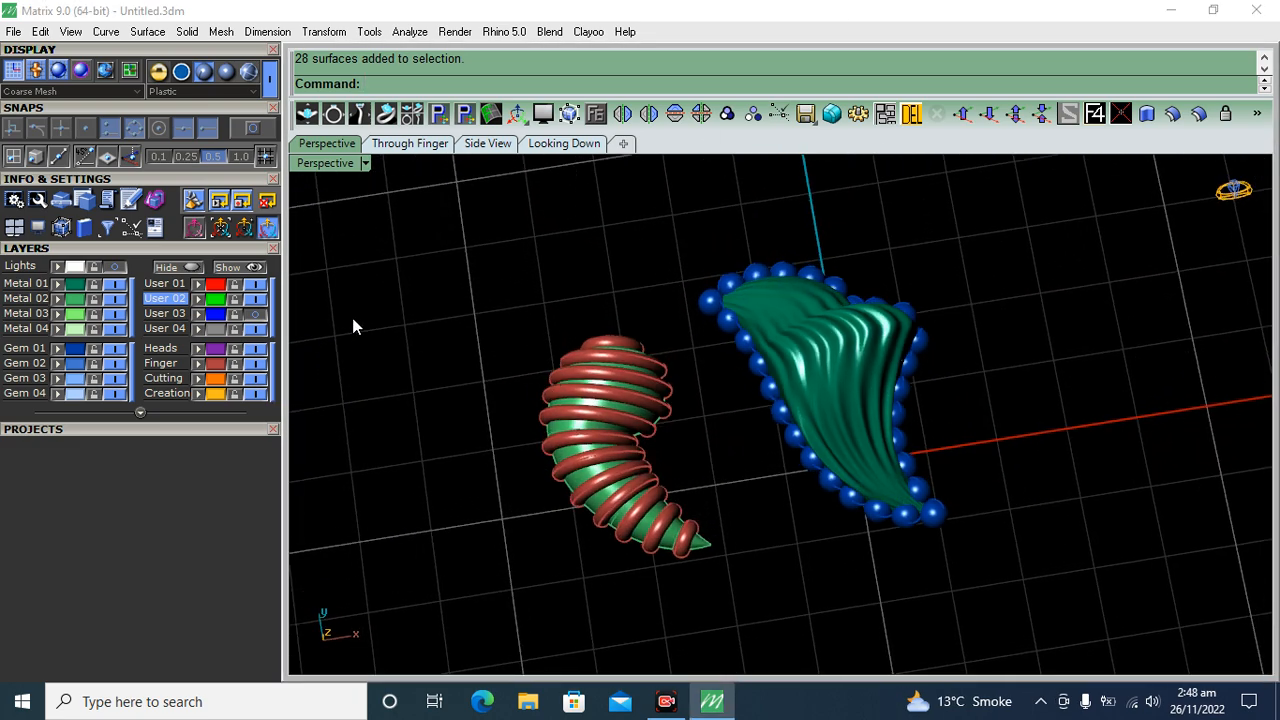
{"action": "right_click_drag", "start_coordinate": [637, 395], "coordinate": [623, 408]}
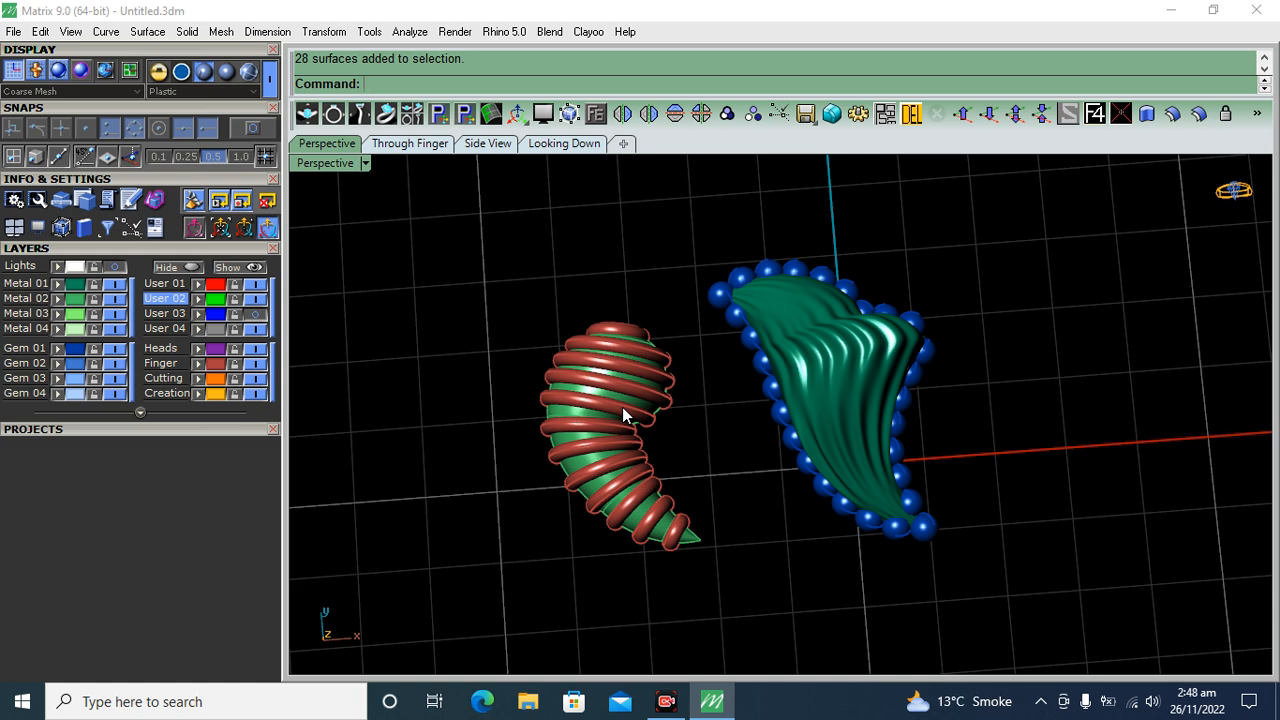
{"action": "right_click_drag", "start_coordinate": [632, 452], "coordinate": [614, 400]}
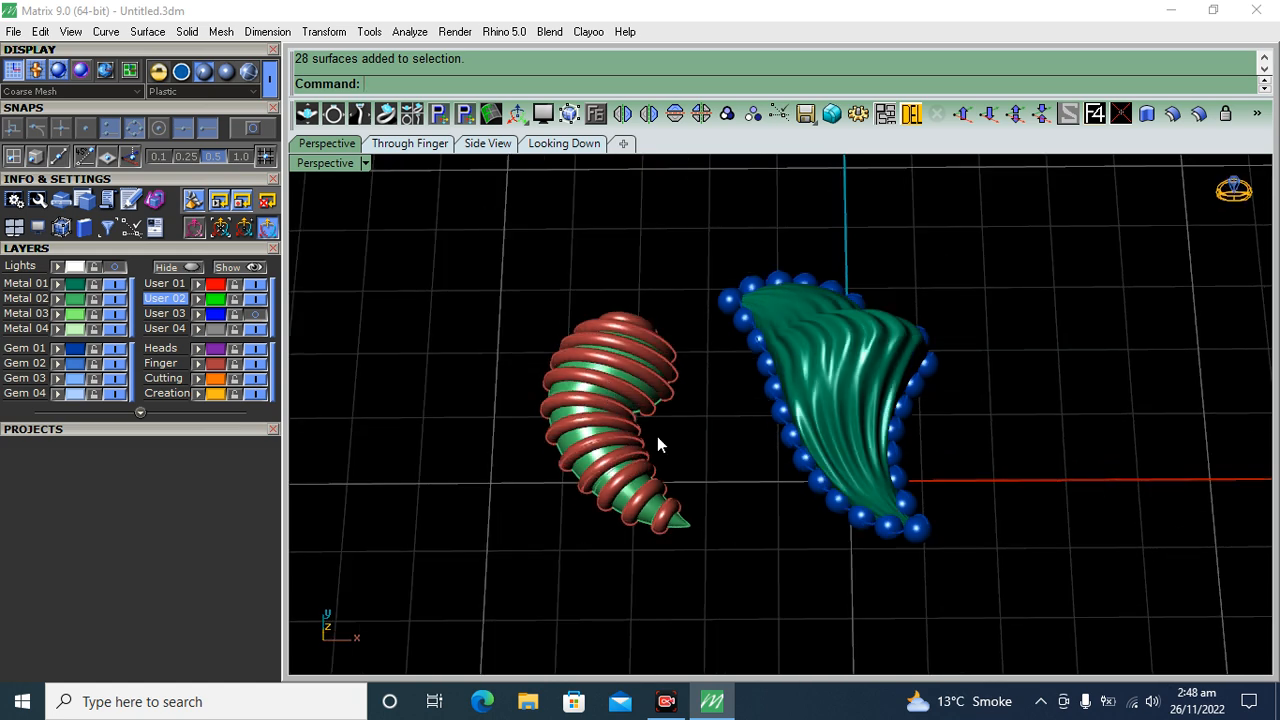
{"action": "right_click_drag", "start_coordinate": [798, 327], "coordinate": [806, 363]}
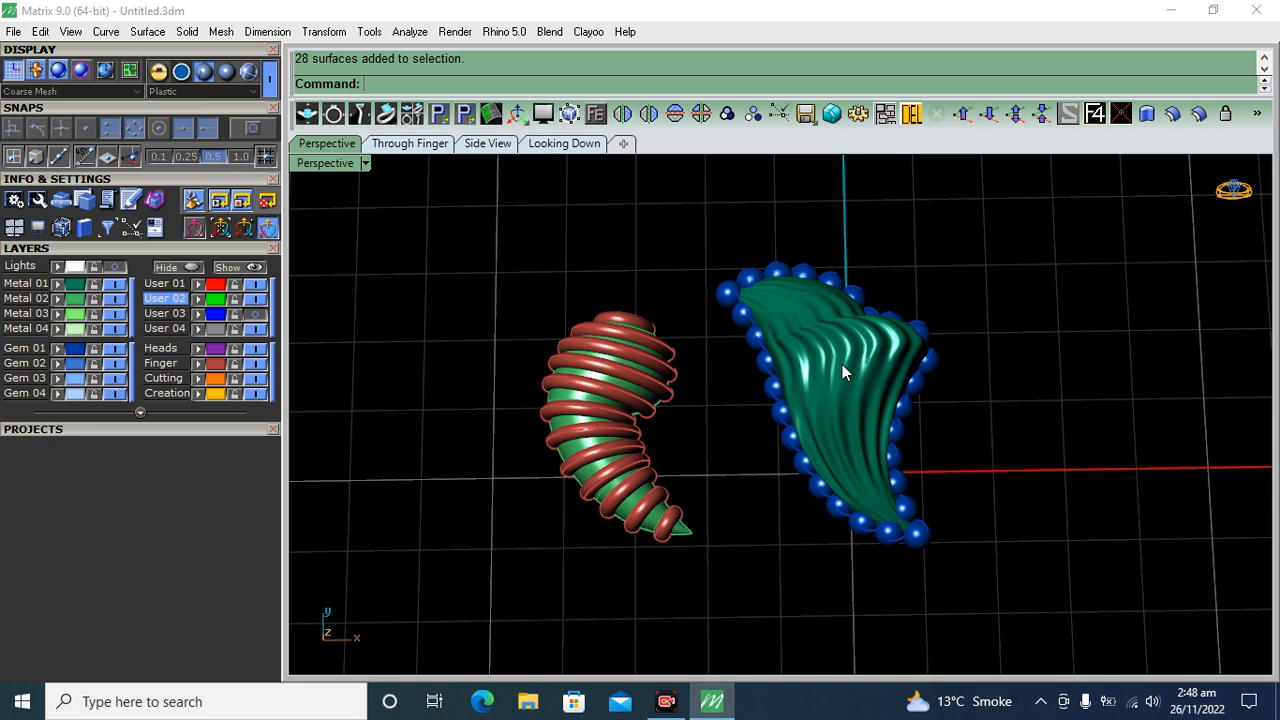
{"action": "mouse_move", "coordinate": [697, 488]}
{"action": "right_mouse_down"}
{"action": "mouse_move", "coordinate": [731, 466]}
{"action": "mouse_move", "coordinate": [709, 523]}
{"action": "mouse_move", "coordinate": [696, 502]}
{"action": "right_mouse_up"}
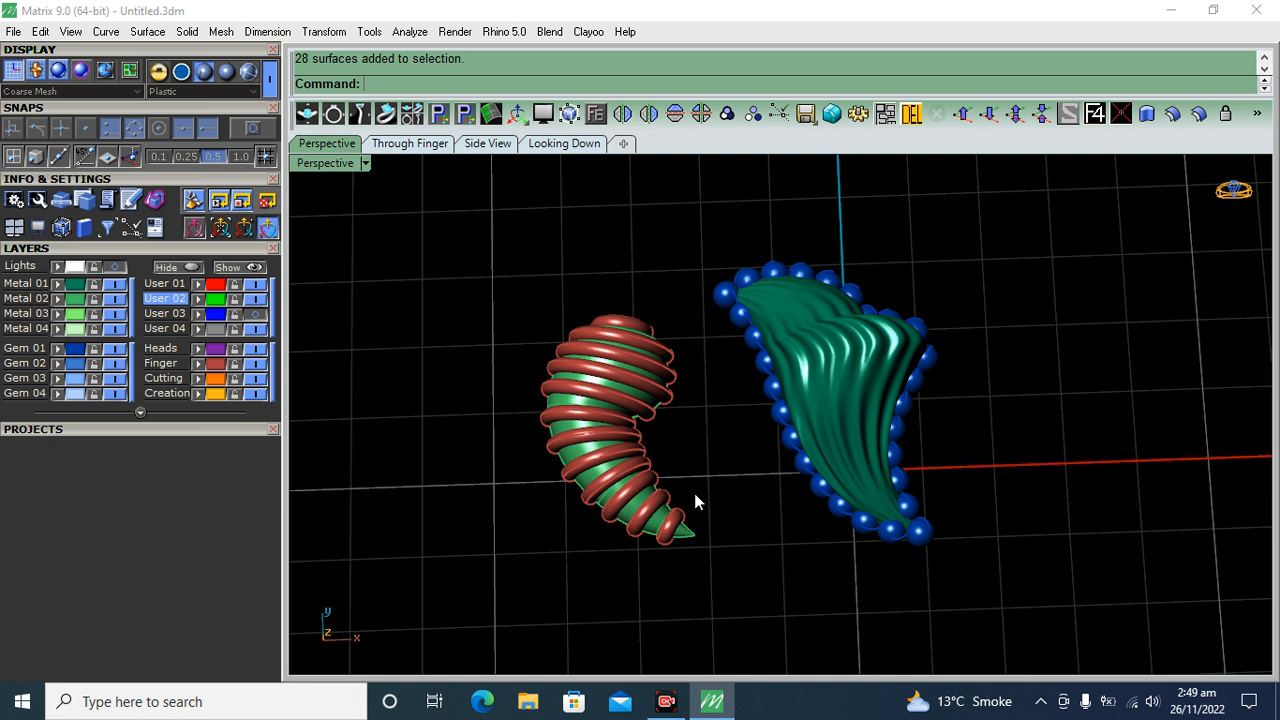
{"action": "left_click", "coordinate": [119, 267]}
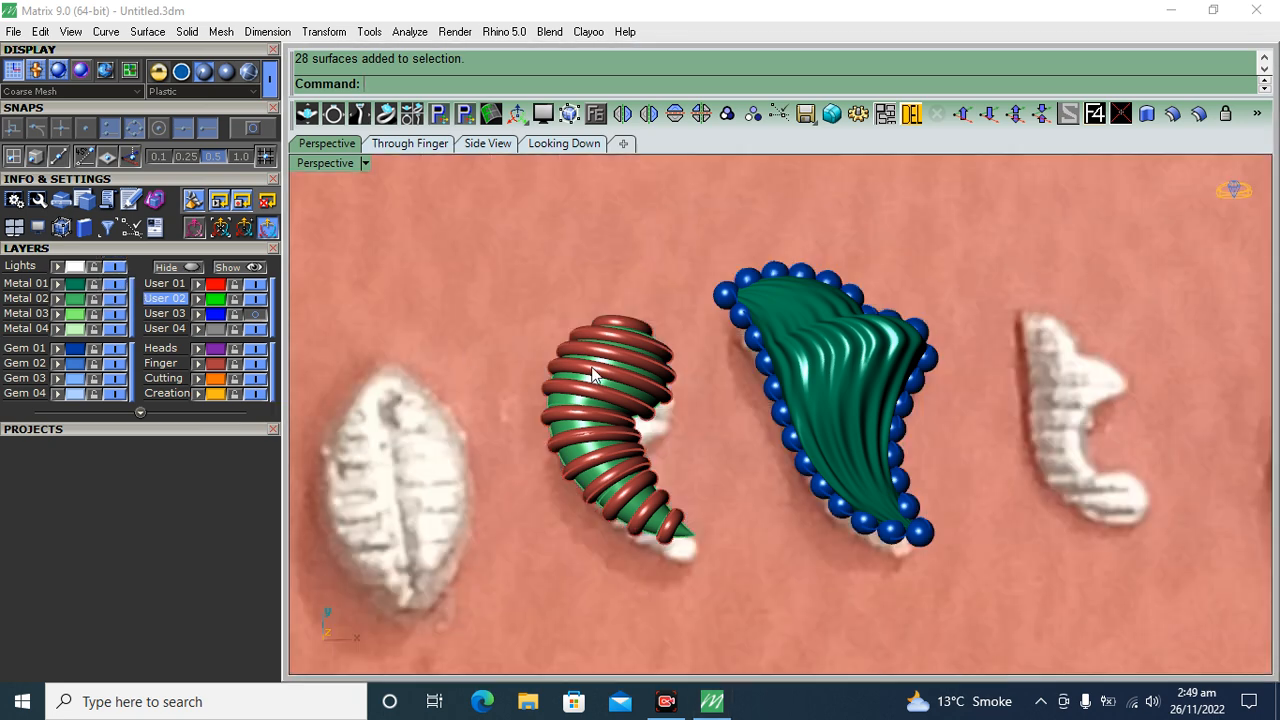
{"action": "scroll", "coordinate": [694, 398], "scroll_direction": "down", "scroll_amount": 2}
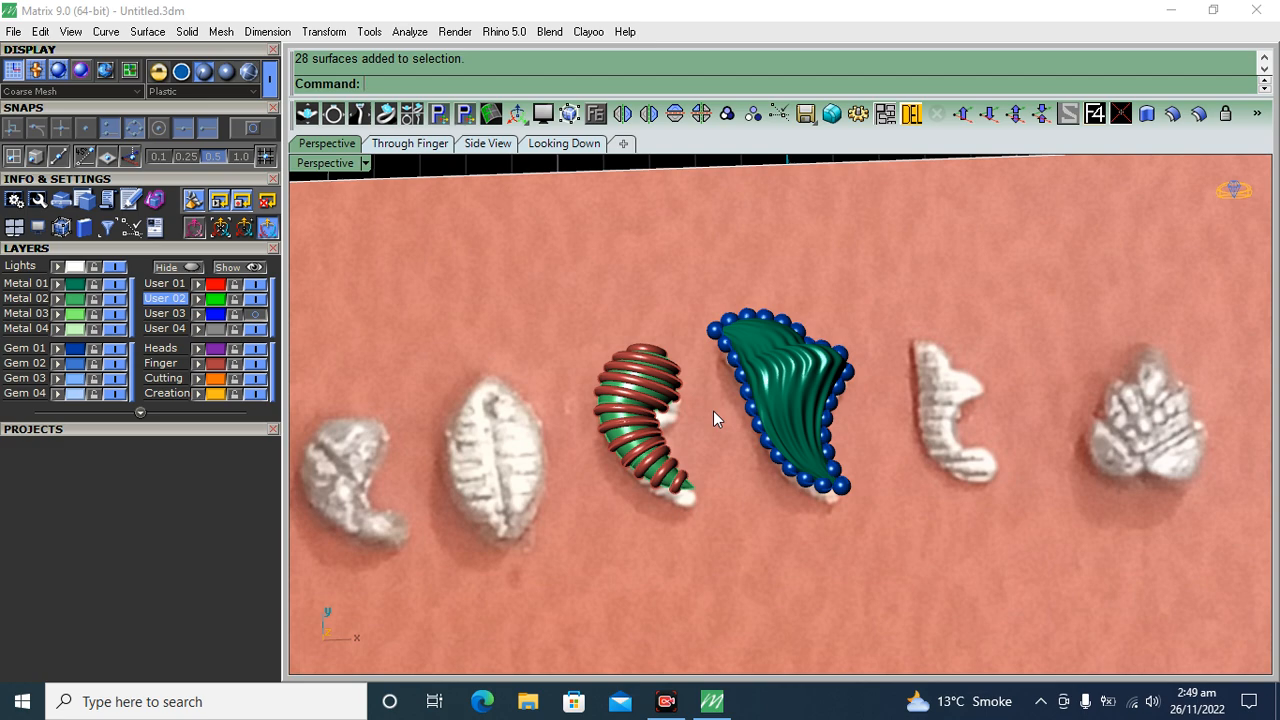
{"action": "scroll", "coordinate": [783, 410], "scroll_direction": "down", "scroll_amount": 2}
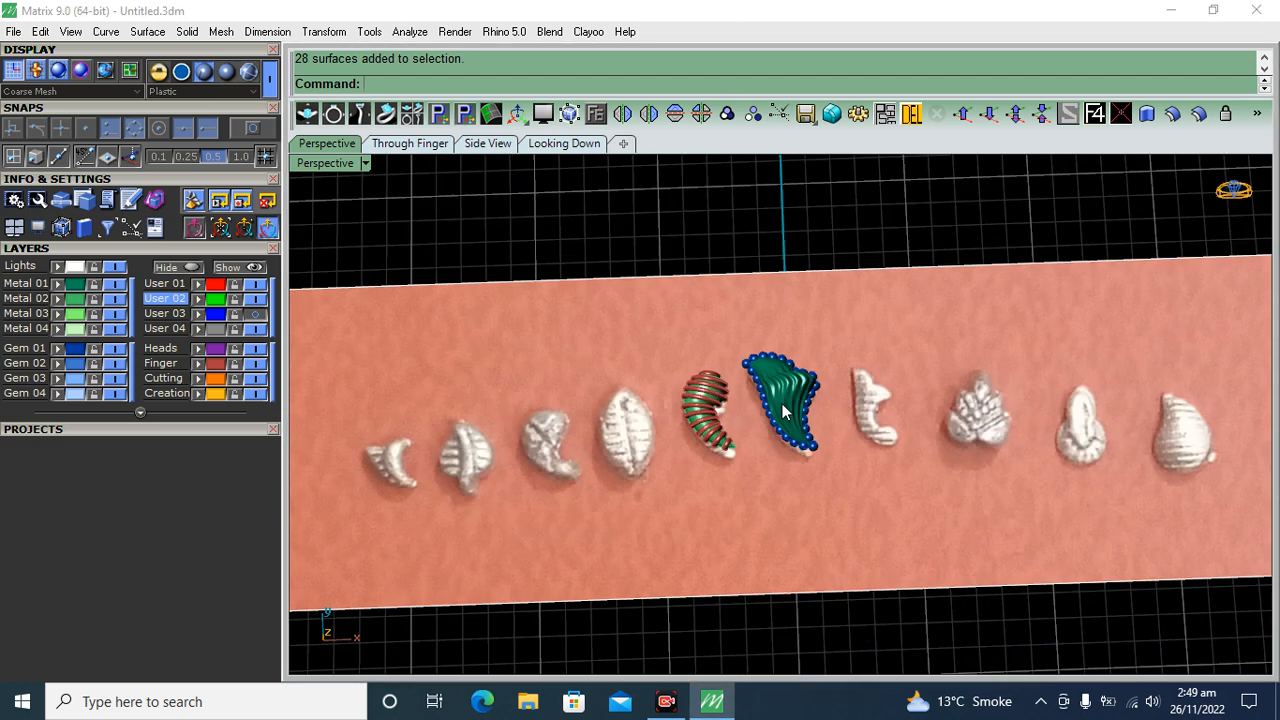
{"action": "scroll", "coordinate": [776, 404], "scroll_direction": "up", "scroll_amount": 2}
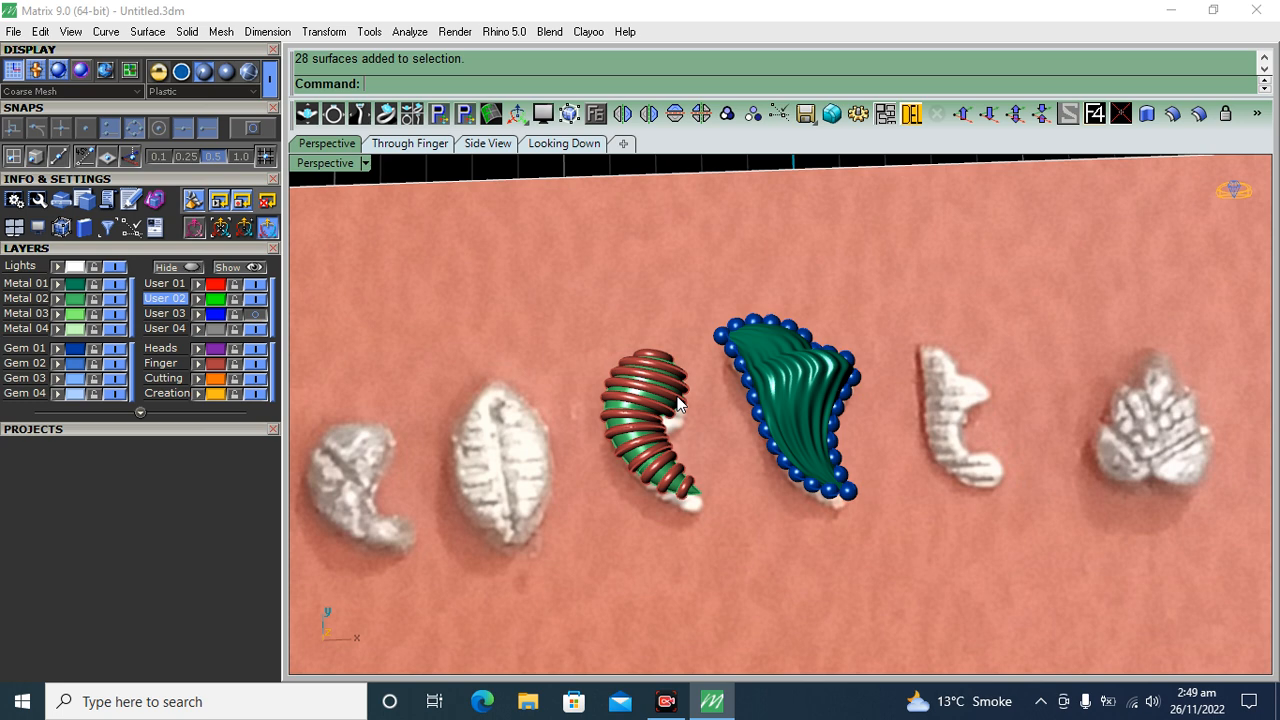
{"action": "scroll", "coordinate": [690, 425], "scroll_direction": "up", "scroll_amount": 1}
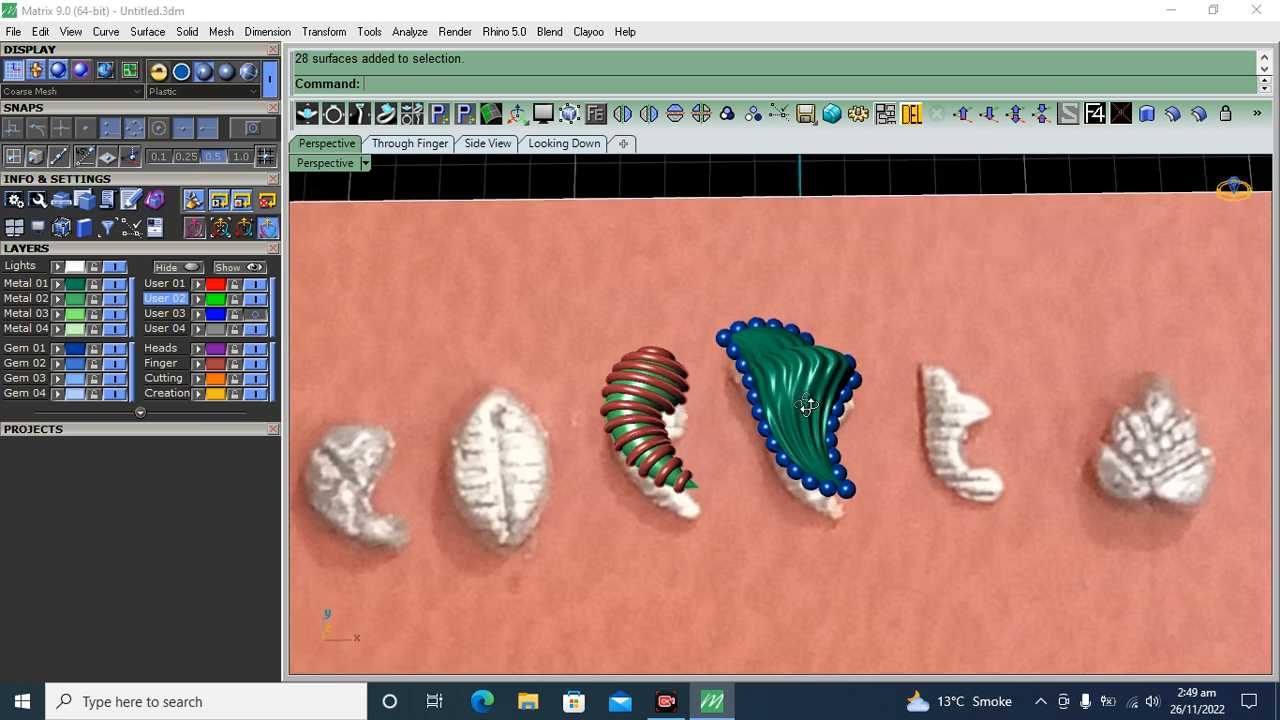
{"action": "scroll", "coordinate": [760, 370], "scroll_direction": "up", "scroll_amount": 2}
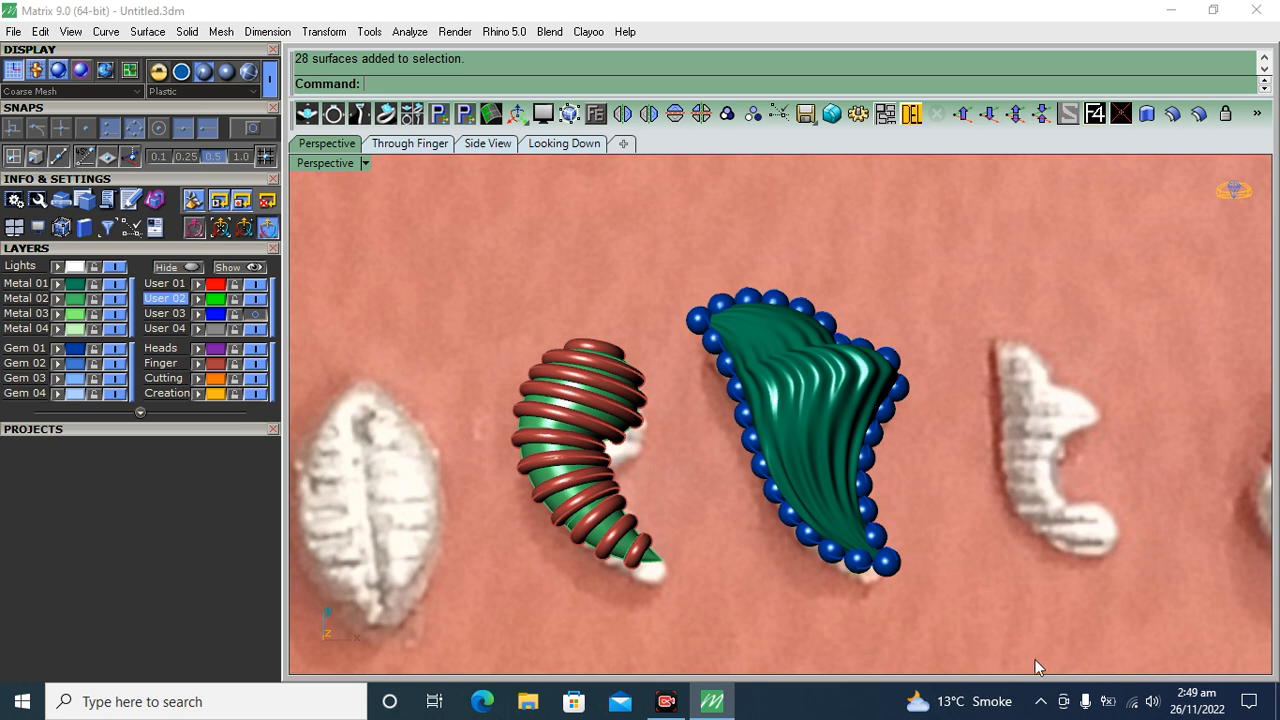
In the Looking Down view, move both finished shell models to the Gem 01 layer and hide that layer.
{"action": "key", "text": "ctrl+F1"}
{"action": "mouse_move", "coordinate": [694, 452]}
{"action": "right_mouse_down"}
{"action": "mouse_move", "coordinate": [758, 465]}
{"action": "mouse_move", "coordinate": [697, 465]}
{"action": "right_mouse_up"}
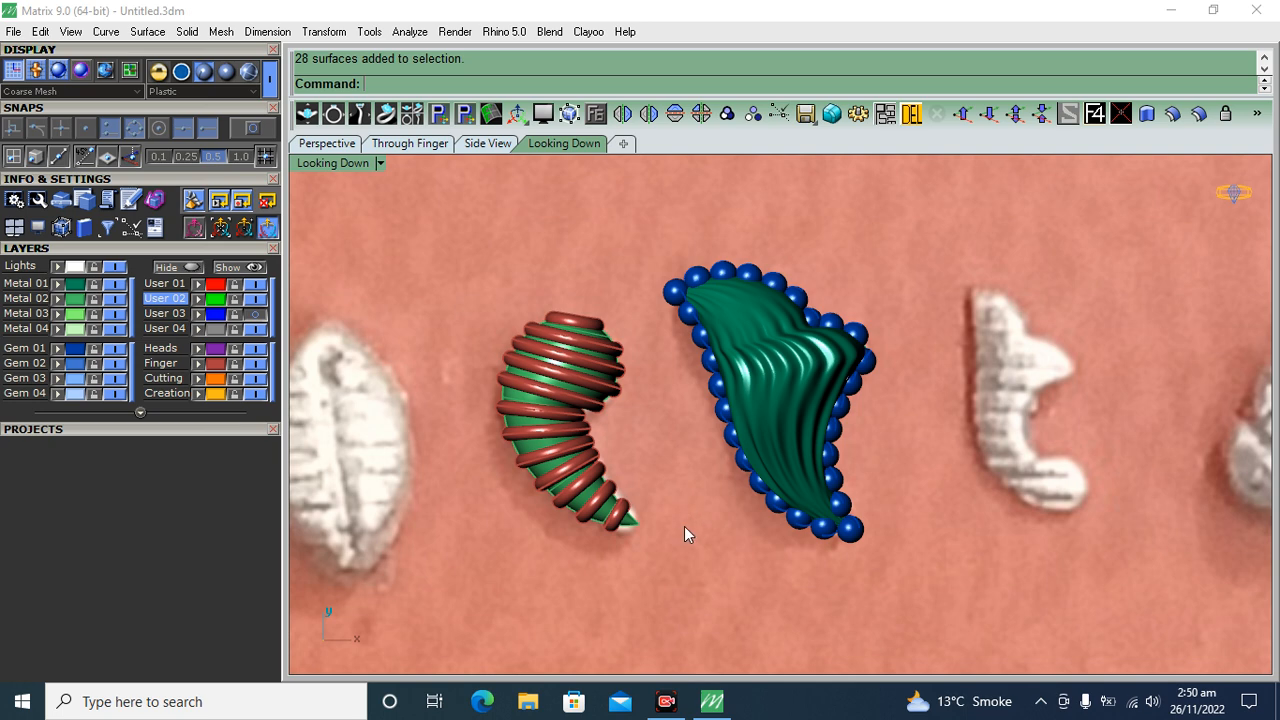
{"action": "left_click_drag", "start_coordinate": [920, 277], "coordinate": [649, 442]}
{"action": "key", "text": "ctrl+z"}
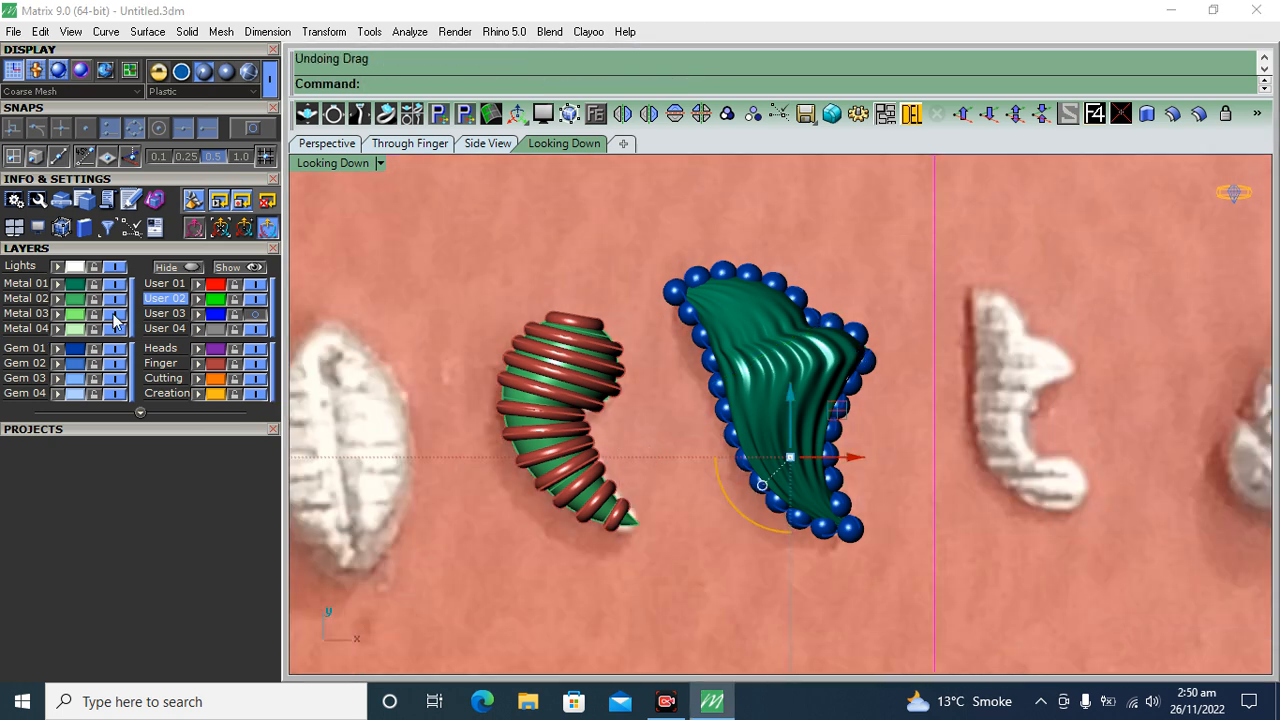
{"action": "left_click_drag", "start_coordinate": [929, 260], "coordinate": [484, 556]}
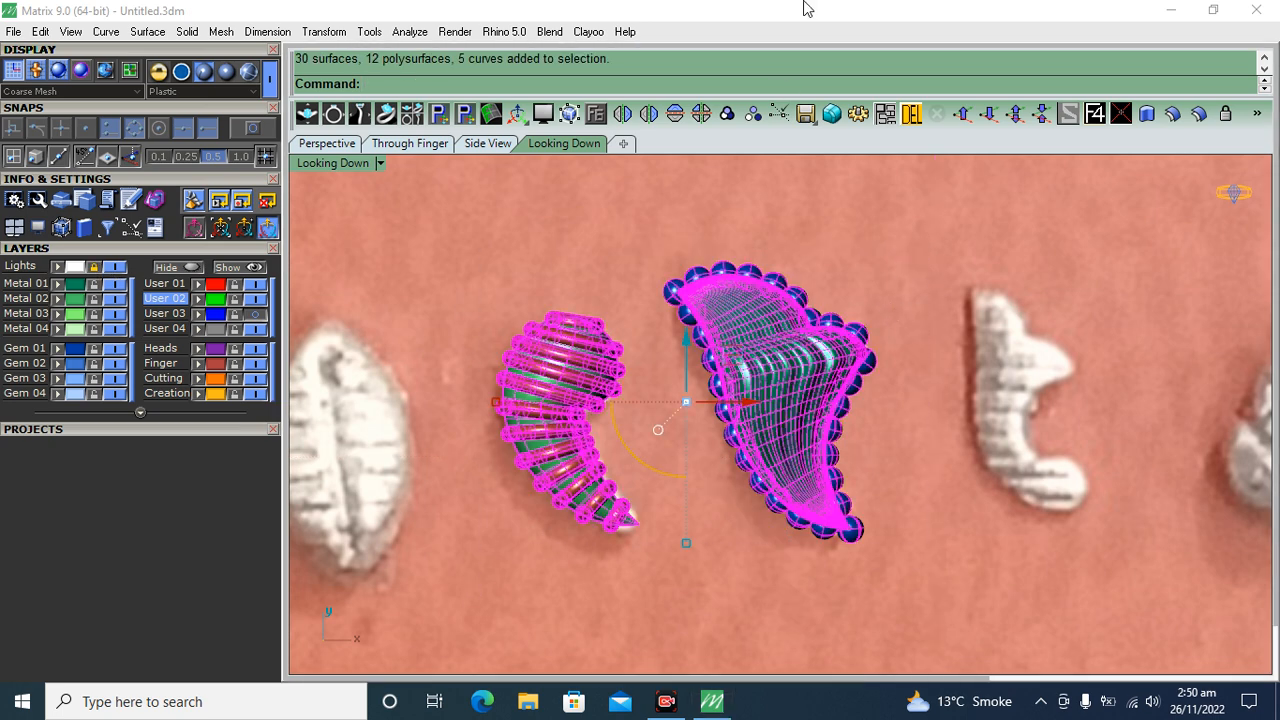
{"action": "left_click", "coordinate": [58, 349]}
{"action": "left_click", "coordinate": [114, 349]}
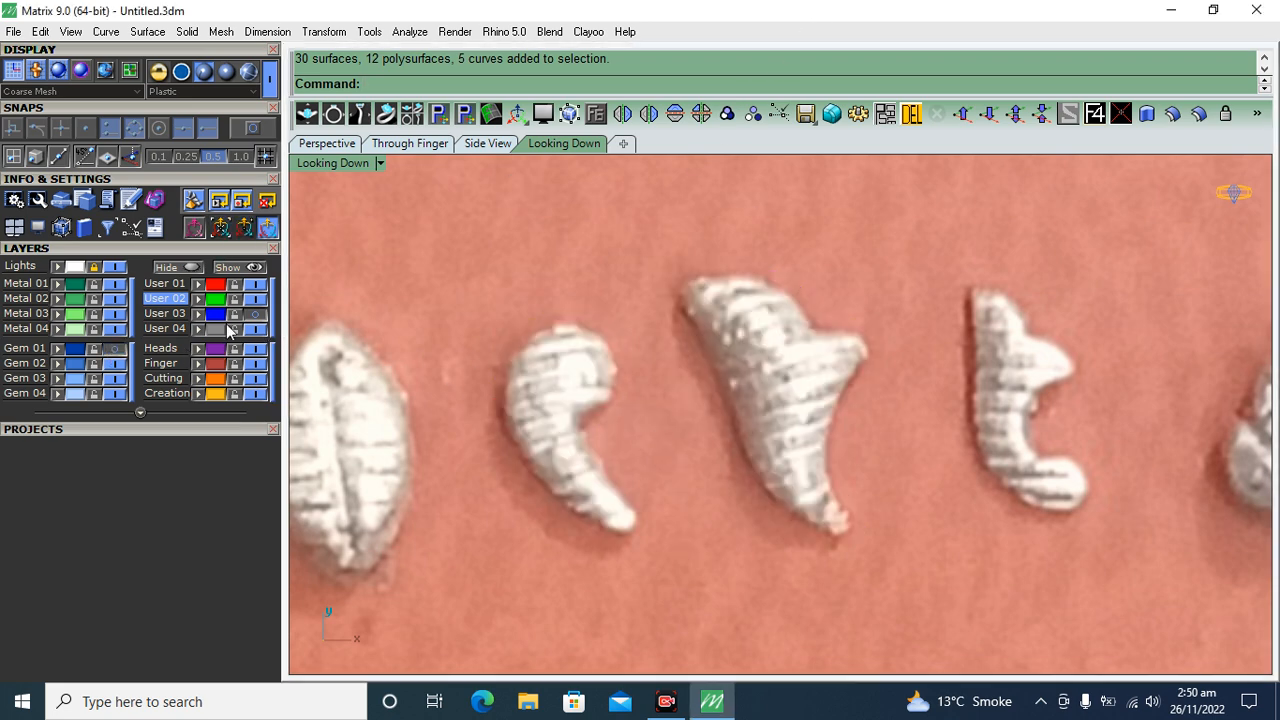
Show the User 03 layer and delete the cross lines inside the second shell's outline.
{"action": "left_click", "coordinate": [255, 313]}
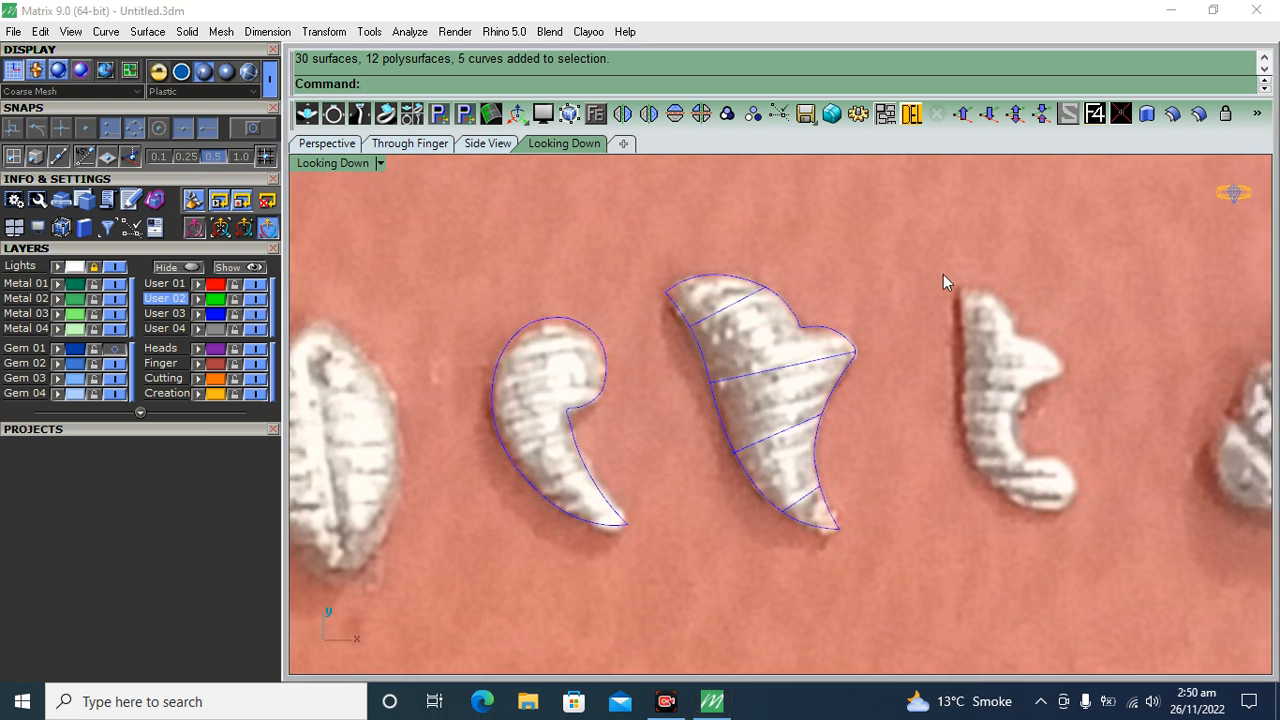
{"action": "left_click_drag", "start_coordinate": [723, 546], "coordinate": [720, 552]}
{"action": "scroll", "coordinate": [823, 522], "scroll_direction": "up", "scroll_amount": 6}
{"action": "left_click", "coordinate": [817, 457], "text": "ctrl"}
{"action": "scroll", "coordinate": [815, 455], "scroll_direction": "down", "scroll_amount": 2}
{"action": "right_click_drag", "start_coordinate": [803, 457], "coordinate": [803, 487]}
{"action": "key", "text": "Delete"}
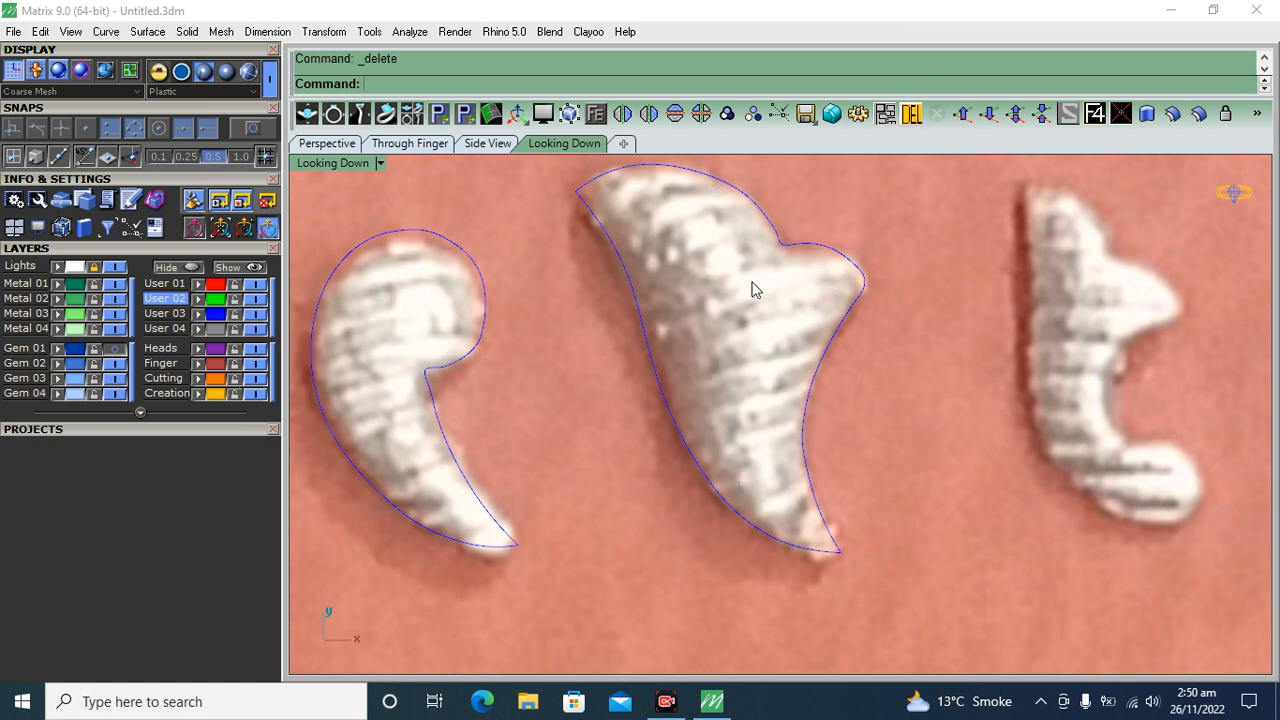
{"action": "scroll", "coordinate": [758, 320], "scroll_direction": "down", "scroll_amount": 3}
{"action": "right_click_drag", "start_coordinate": [750, 357], "coordinate": [706, 399]}
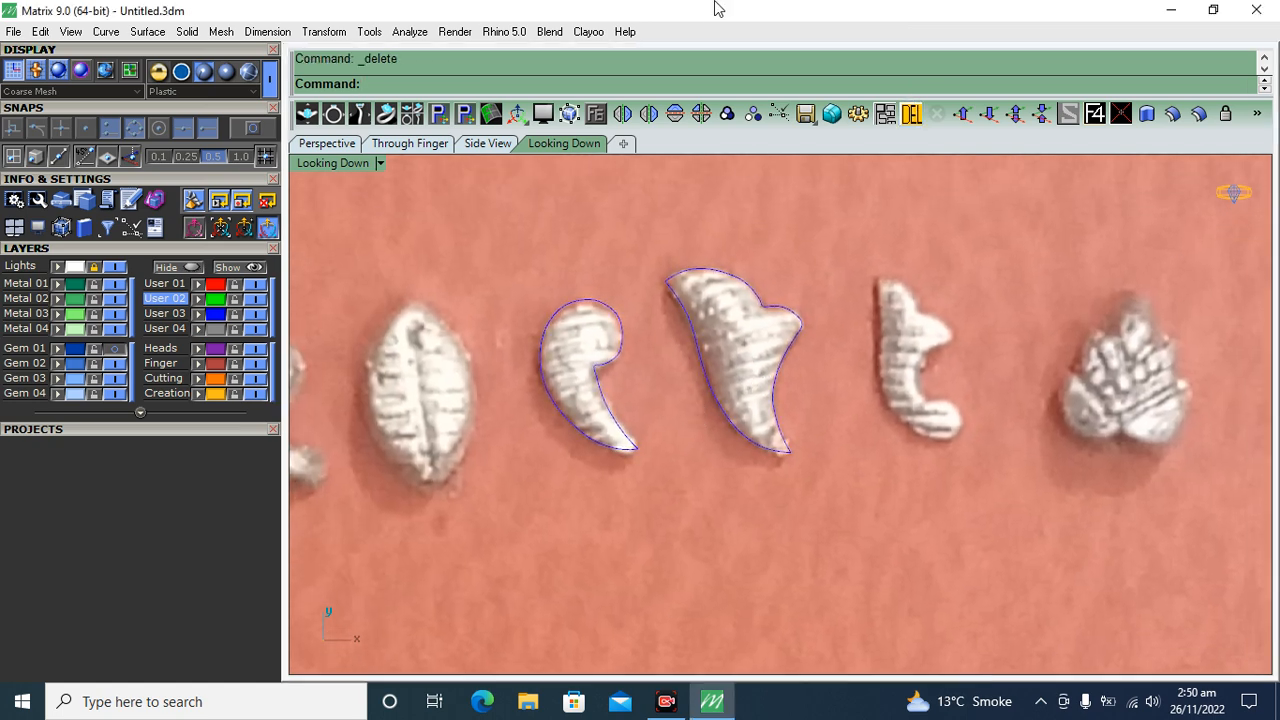
Hide the reference image on the Lights layer and join the two curves of the comma-shaped outline into one closed curve.
{"action": "left_click", "coordinate": [112, 269]}
{"action": "left_click", "coordinate": [103, 247]}
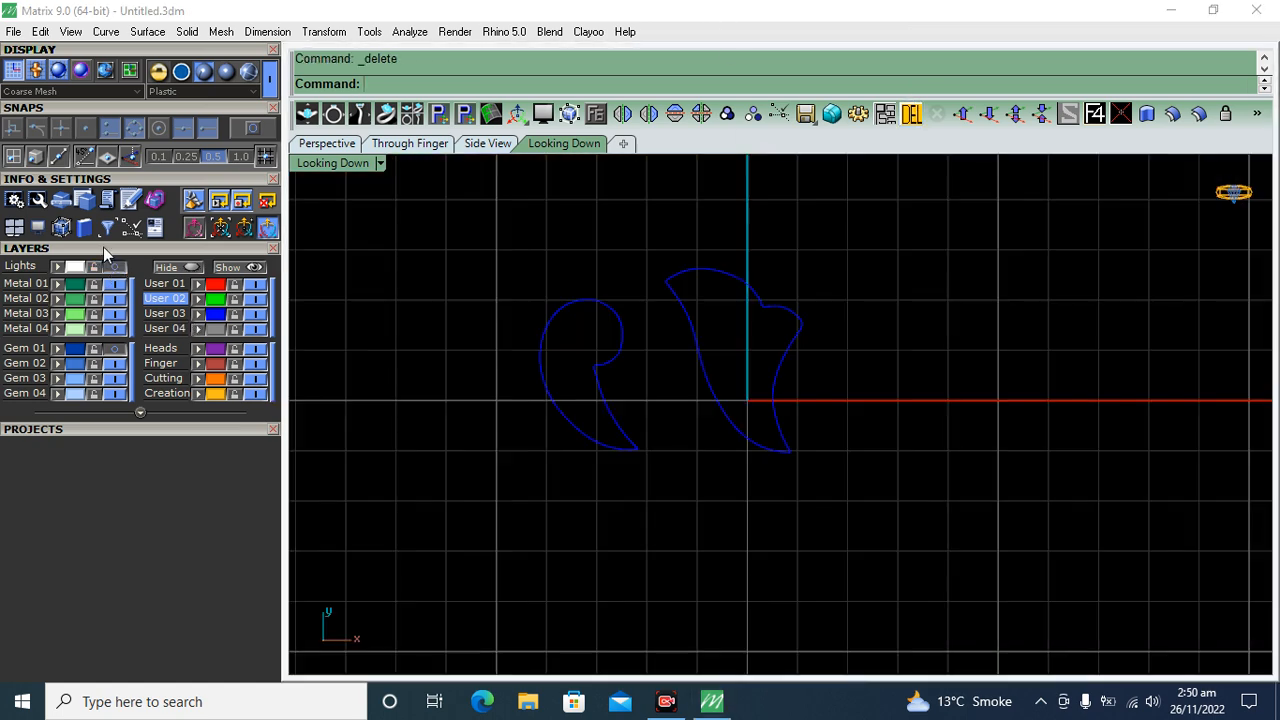
{"action": "left_click", "coordinate": [617, 360]}
{"action": "left_click_drag", "start_coordinate": [612, 348], "coordinate": [503, 532]}
{"action": "left_click", "coordinate": [188, 408]}
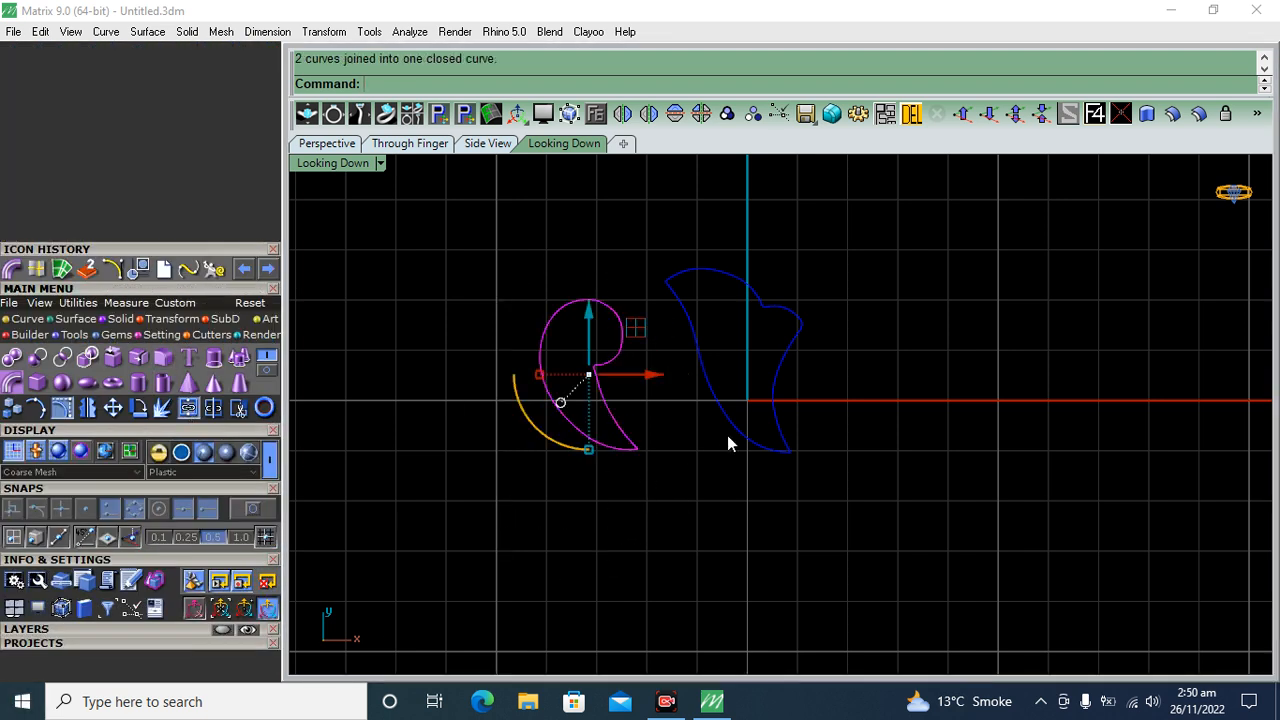
{"action": "left_click", "coordinate": [780, 446]}
{"action": "left_click", "coordinate": [780, 447]}
{"action": "left_click", "coordinate": [622, 482]}
{"action": "right_click_drag", "start_coordinate": [617, 481], "coordinate": [657, 525]}
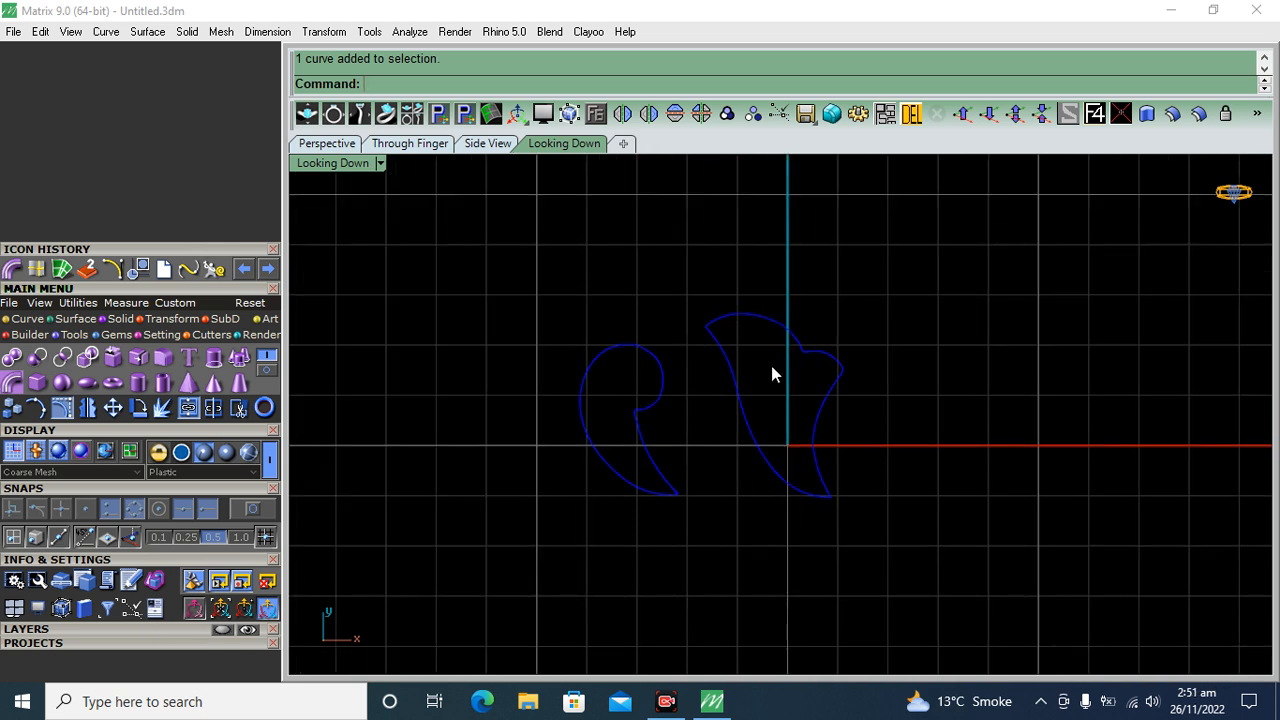
{"action": "right_click_drag", "start_coordinate": [528, 383], "coordinate": [545, 393]}
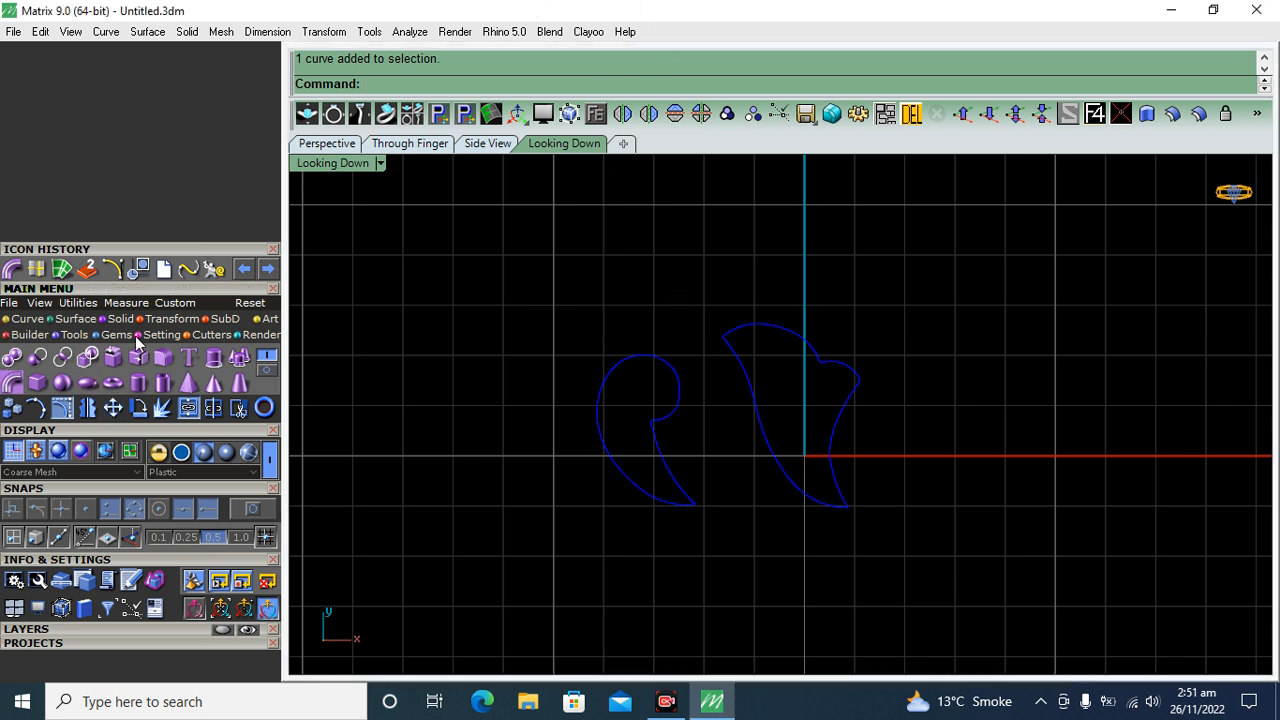
Split the comma-shaped outline into two curves at its top and its pointed lower tip, using object snaps.
{"action": "scroll", "coordinate": [692, 406], "scroll_direction": "up", "scroll_amount": 1}
{"action": "left_click", "coordinate": [679, 400]}
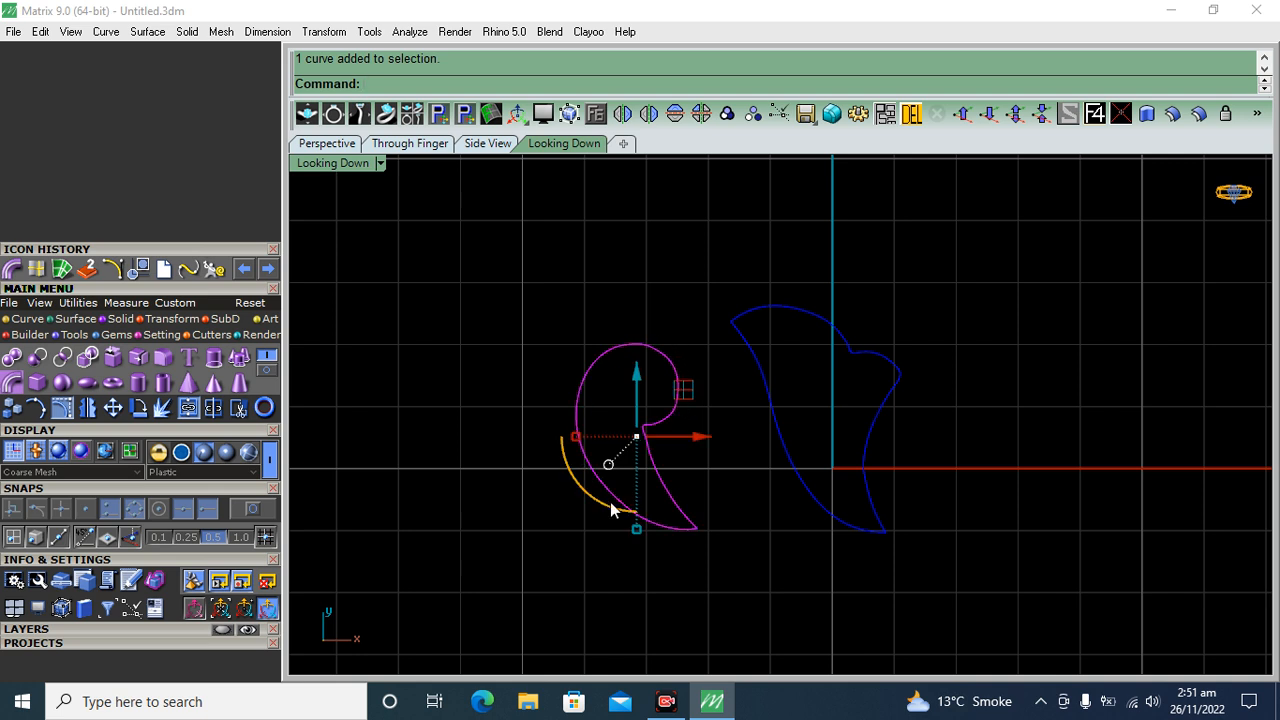
{"action": "left_click", "coordinate": [212, 406]}
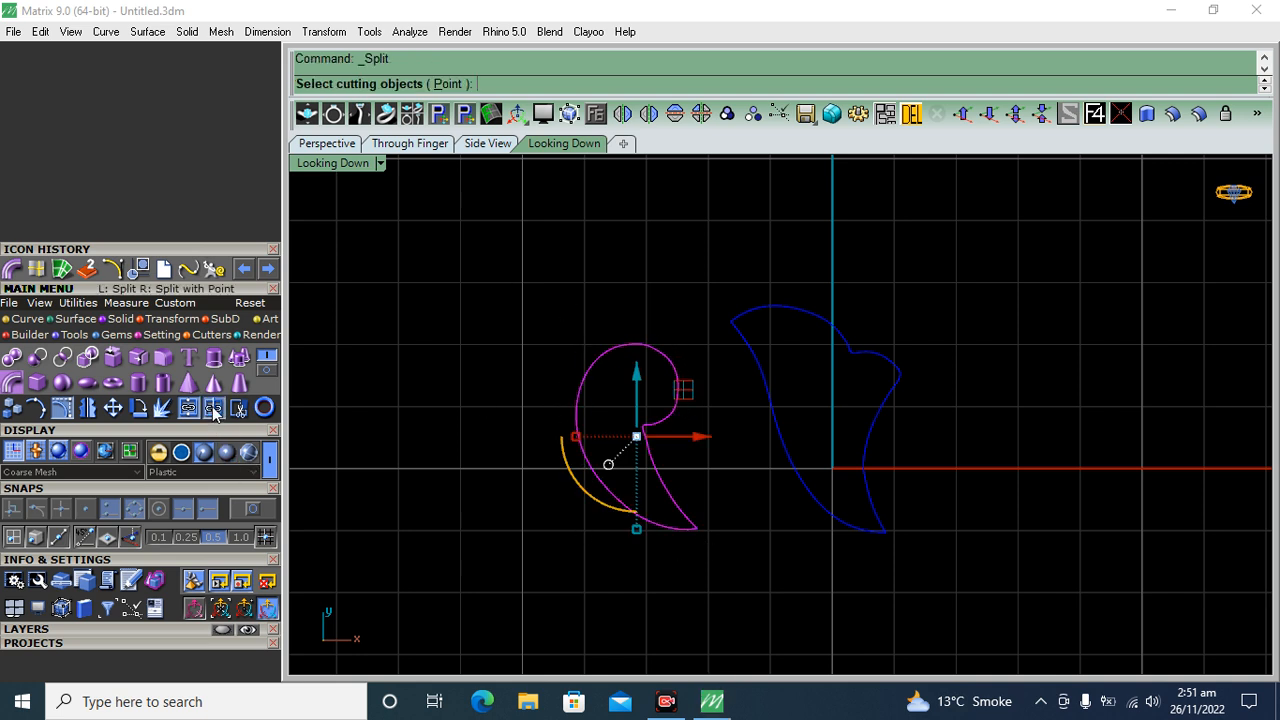
{"action": "left_click", "coordinate": [447, 83]}
{"action": "scroll", "coordinate": [690, 362], "scroll_direction": "up", "scroll_amount": 2}
{"action": "left_click", "coordinate": [625, 338]}
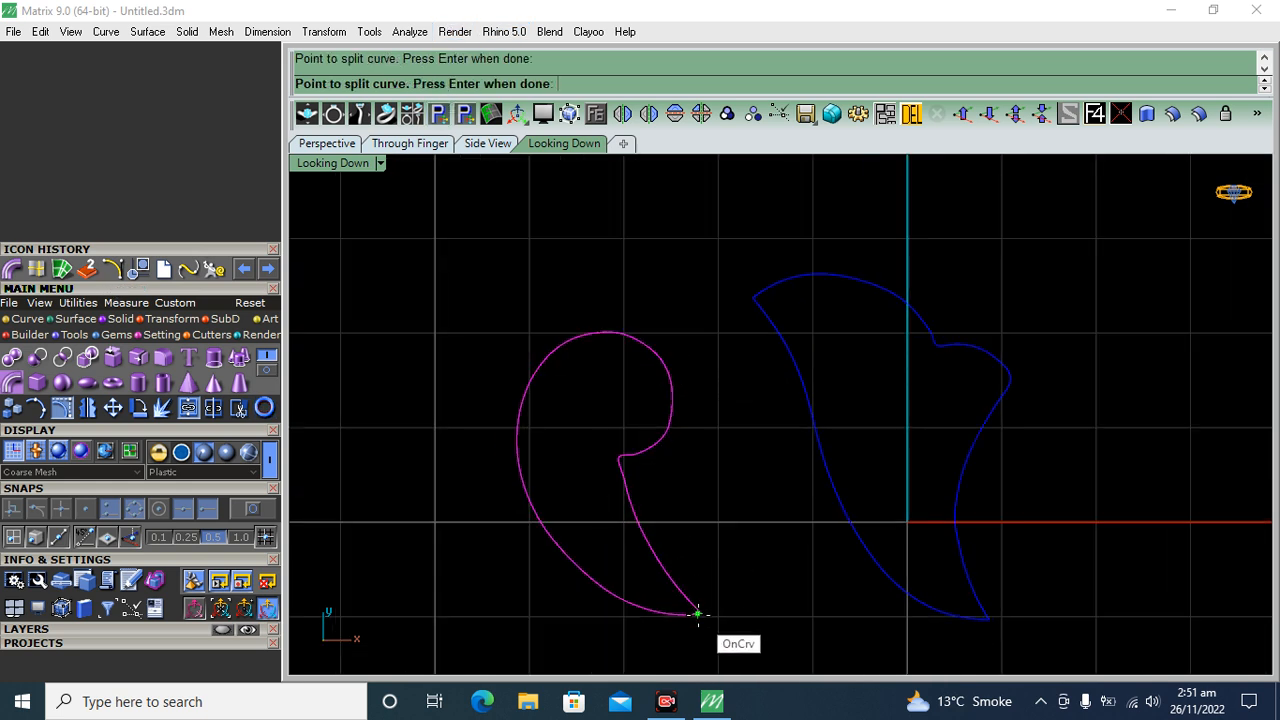
{"action": "left_click", "coordinate": [252, 511]}
{"action": "right_click_drag", "start_coordinate": [785, 578], "coordinate": [747, 502]}
{"action": "left_click", "coordinate": [669, 536]}
{"action": "right_click", "coordinate": [714, 470]}
{"action": "left_click", "coordinate": [714, 470]}
{"action": "left_click", "coordinate": [638, 347]}
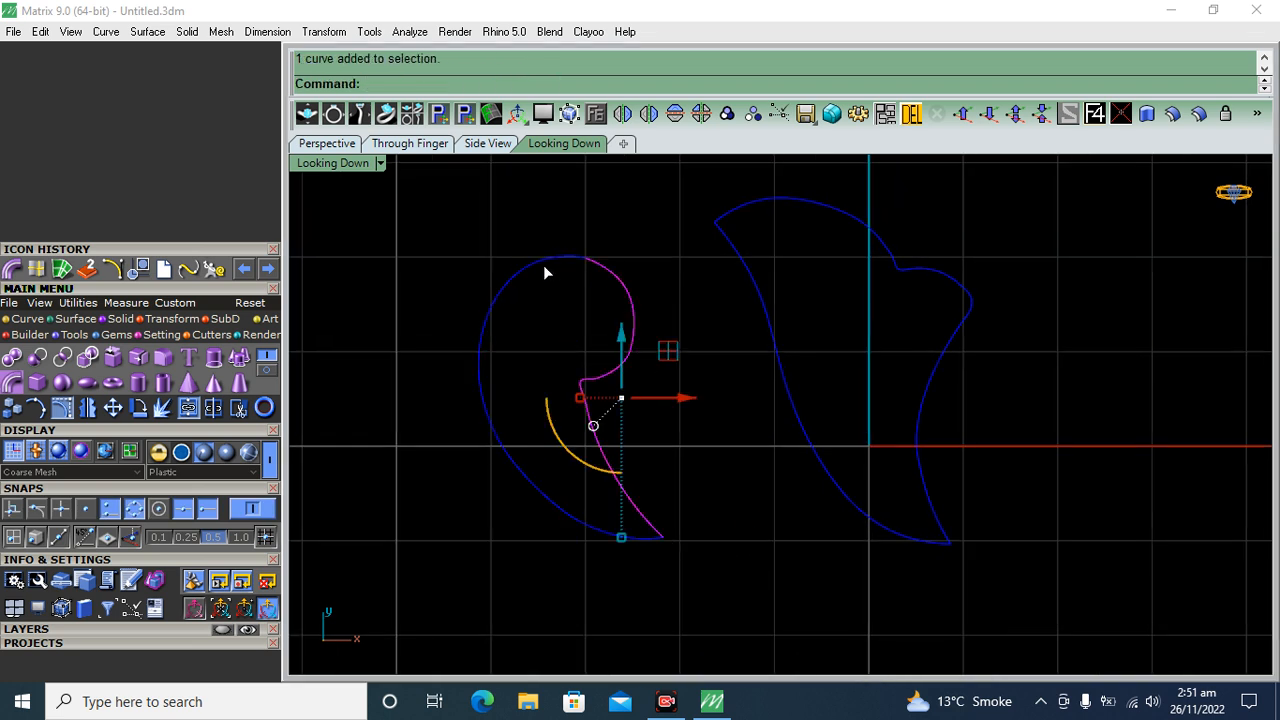
{"action": "left_click", "coordinate": [438, 308]}
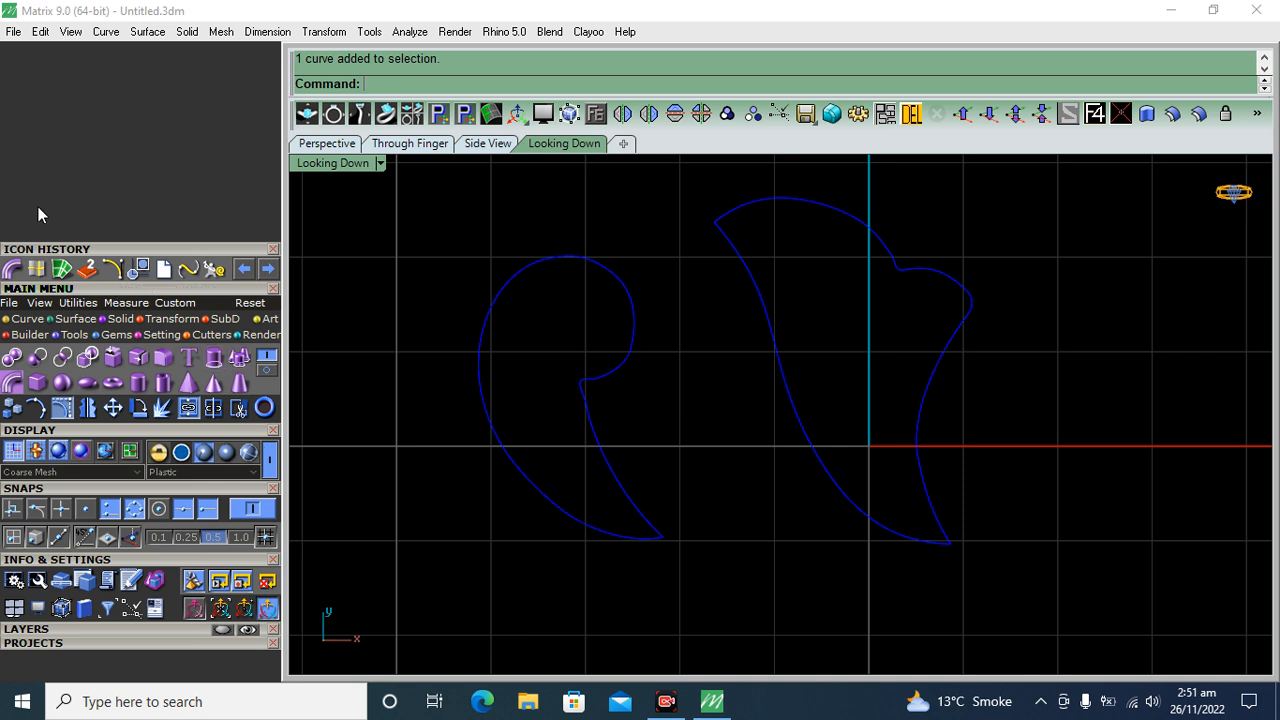
Draw an upright arc across the comma-shaped outline from its inner notch to the outer edge's quadrant point, rising vertically.
{"action": "left_click", "coordinate": [112, 269]}
{"action": "left_click", "coordinate": [580, 382]}
{"action": "left_click", "coordinate": [478, 364]}
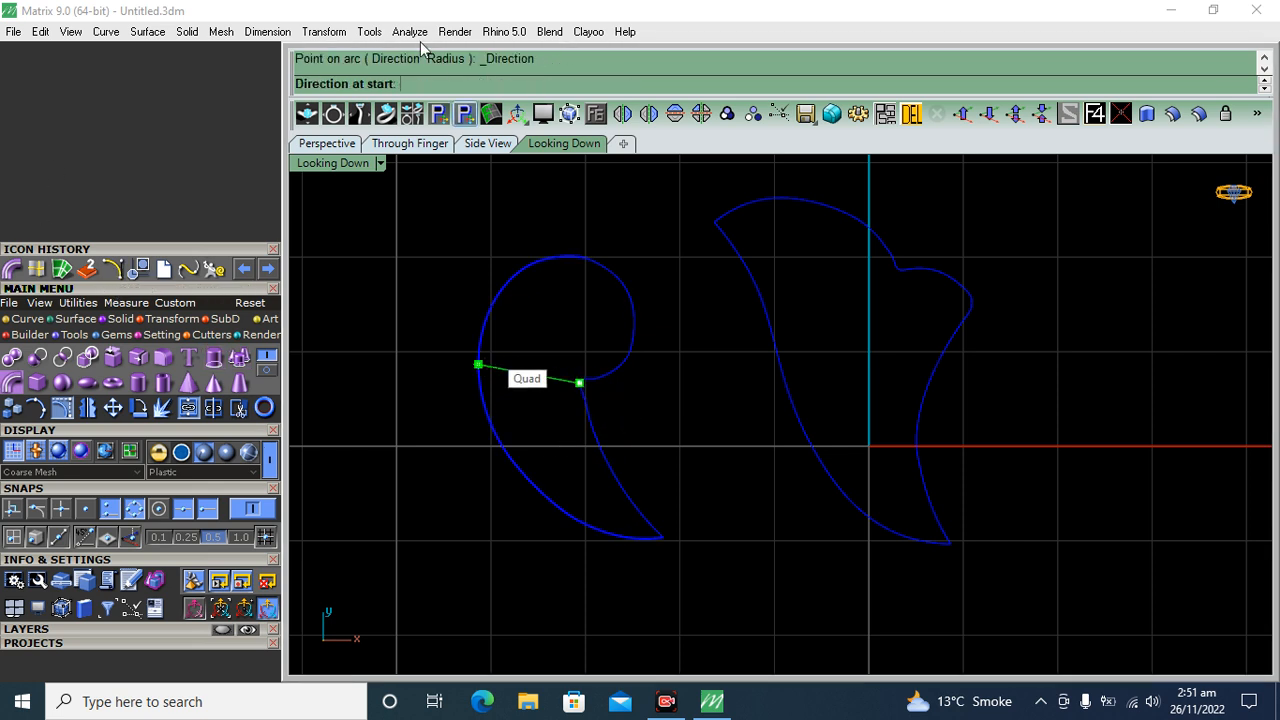
{"action": "left_click", "coordinate": [392, 143]}
{"action": "left_click", "coordinate": [736, 283]}
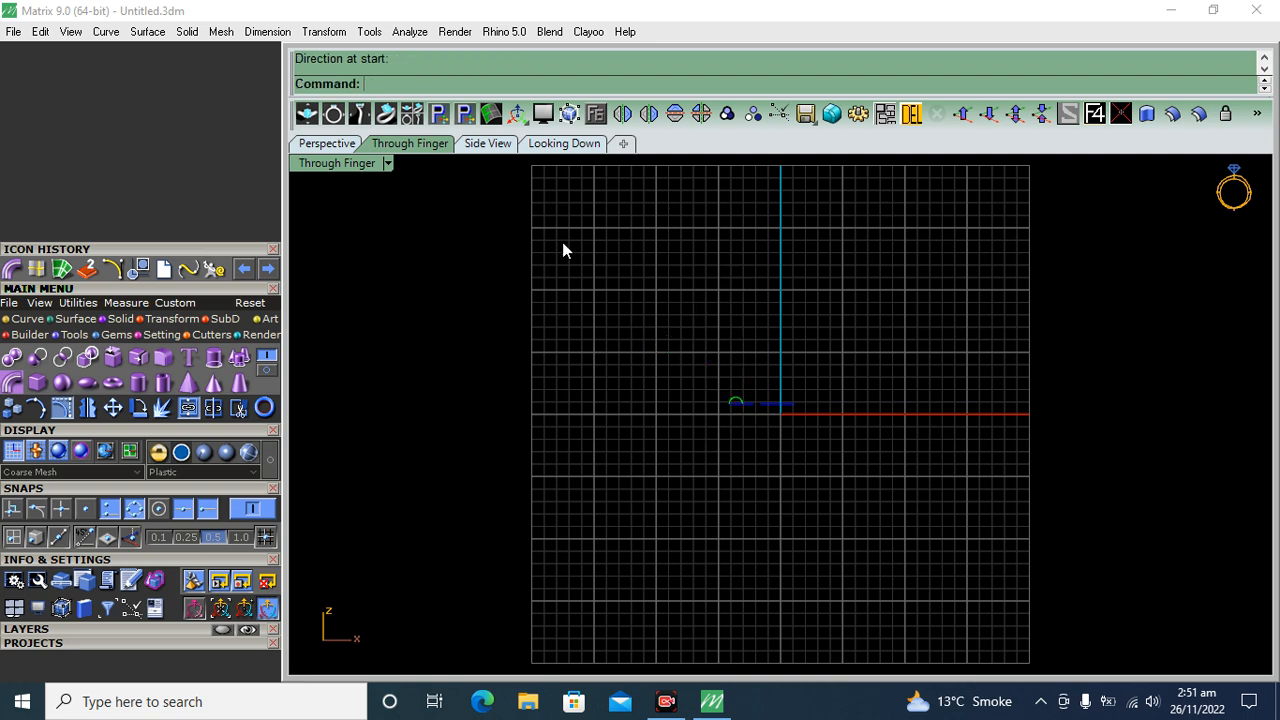
Orient scaled 3D copies of the upright arc across the comma outline's mid-tail and near its pointed tip, using the arc's endpoints as references.
{"action": "left_click", "coordinate": [340, 146]}
{"action": "right_click_drag", "start_coordinate": [581, 443], "coordinate": [660, 386]}
{"action": "scroll", "coordinate": [622, 423], "scroll_direction": "up", "scroll_amount": 14}
{"action": "right_click_drag", "start_coordinate": [597, 429], "coordinate": [593, 297]}
{"action": "left_click", "coordinate": [595, 330]}
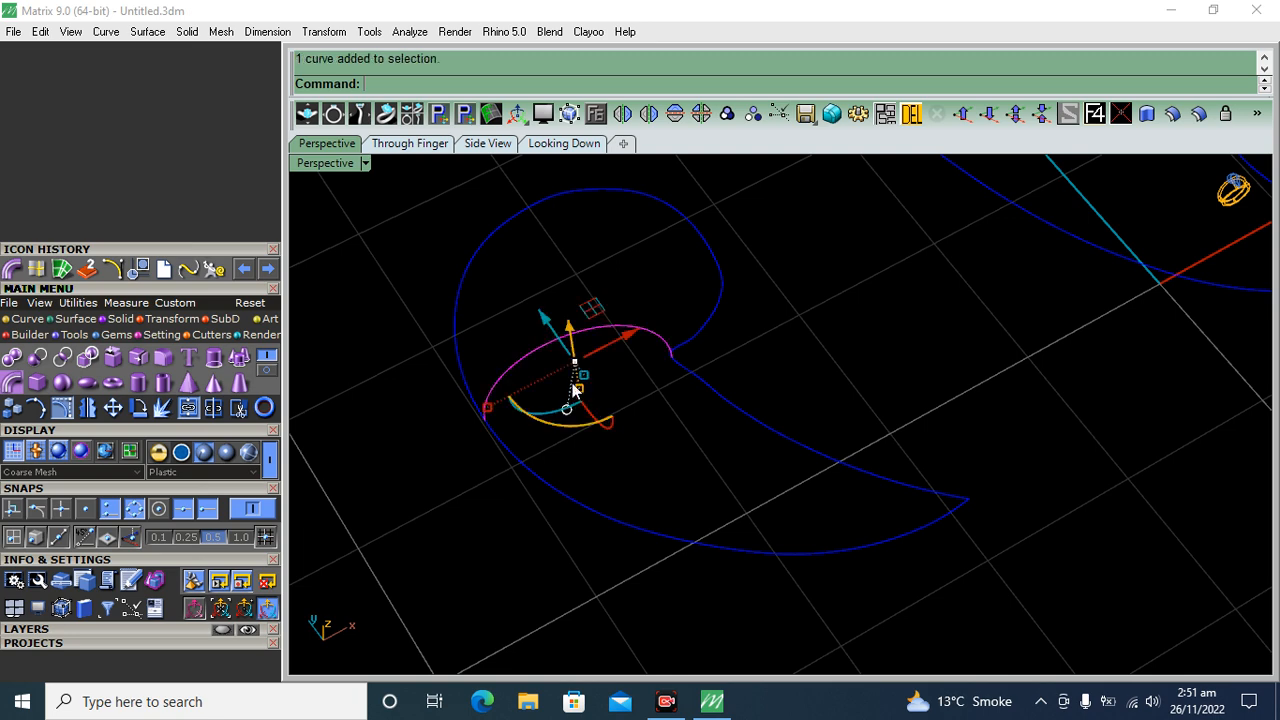
{"action": "left_click", "coordinate": [168, 320]}
{"action": "left_click", "coordinate": [113, 357]}
{"action": "left_click", "coordinate": [486, 419]}
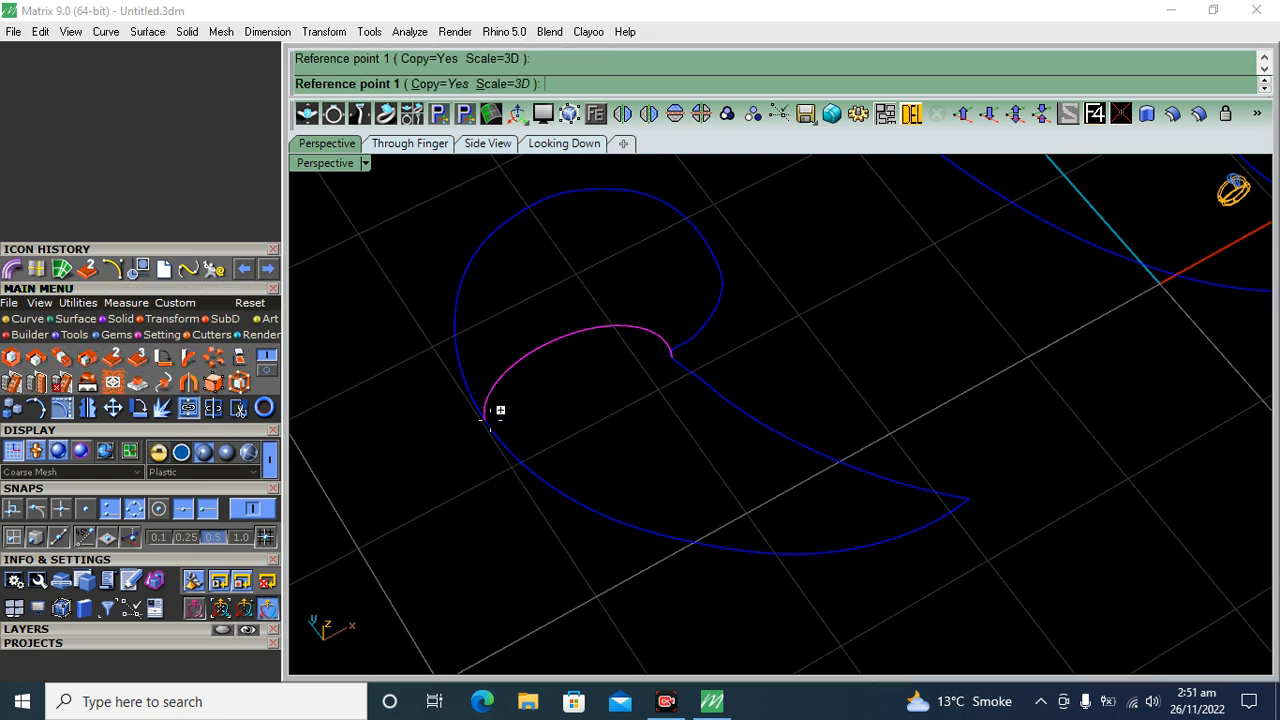
{"action": "left_click", "coordinate": [674, 358]}
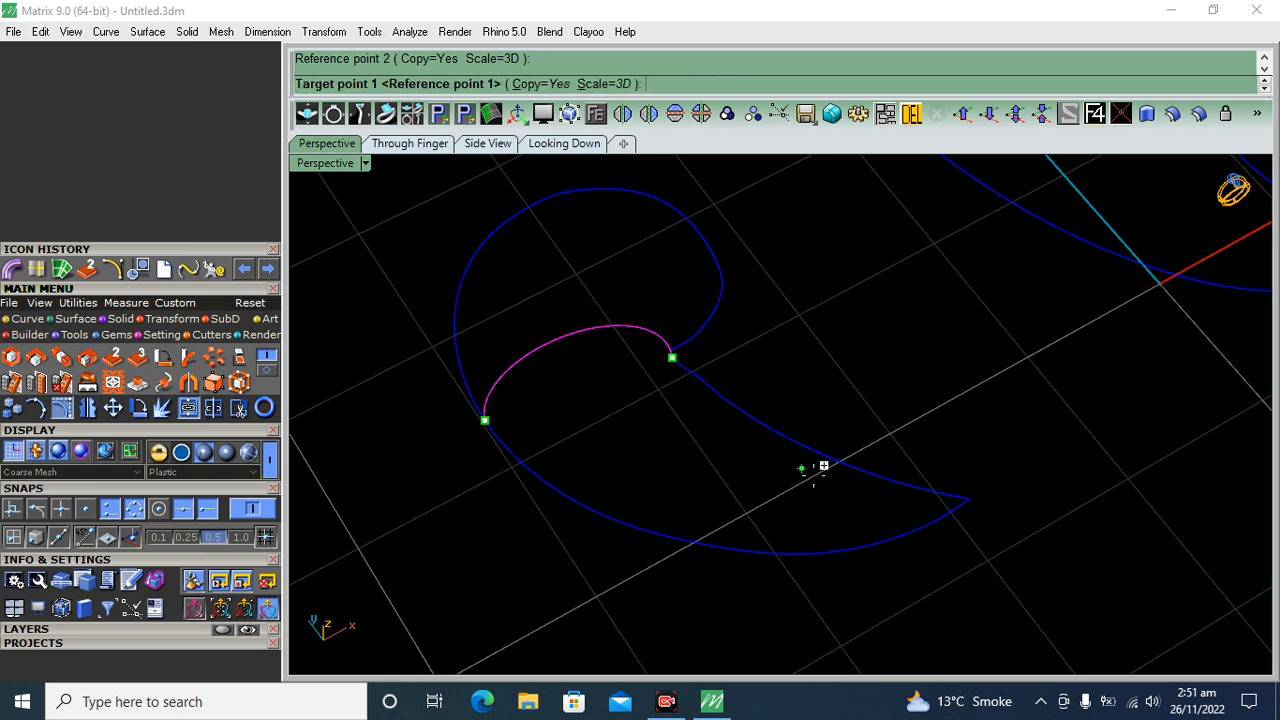
{"action": "left_click", "coordinate": [769, 428]}
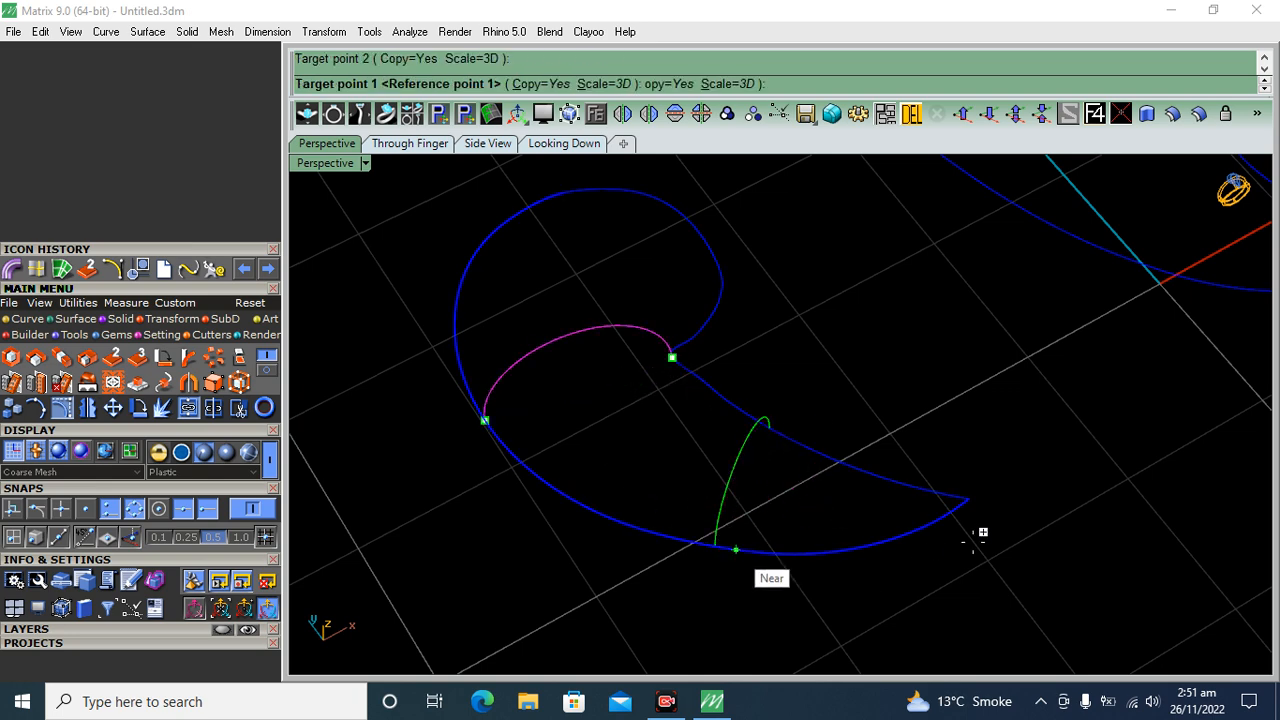
{"action": "scroll", "coordinate": [960, 520], "scroll_direction": "up", "scroll_amount": 5}
{"action": "left_click", "coordinate": [899, 435]}
{"action": "scroll", "coordinate": [915, 440], "scroll_direction": "down", "scroll_amount": 6}
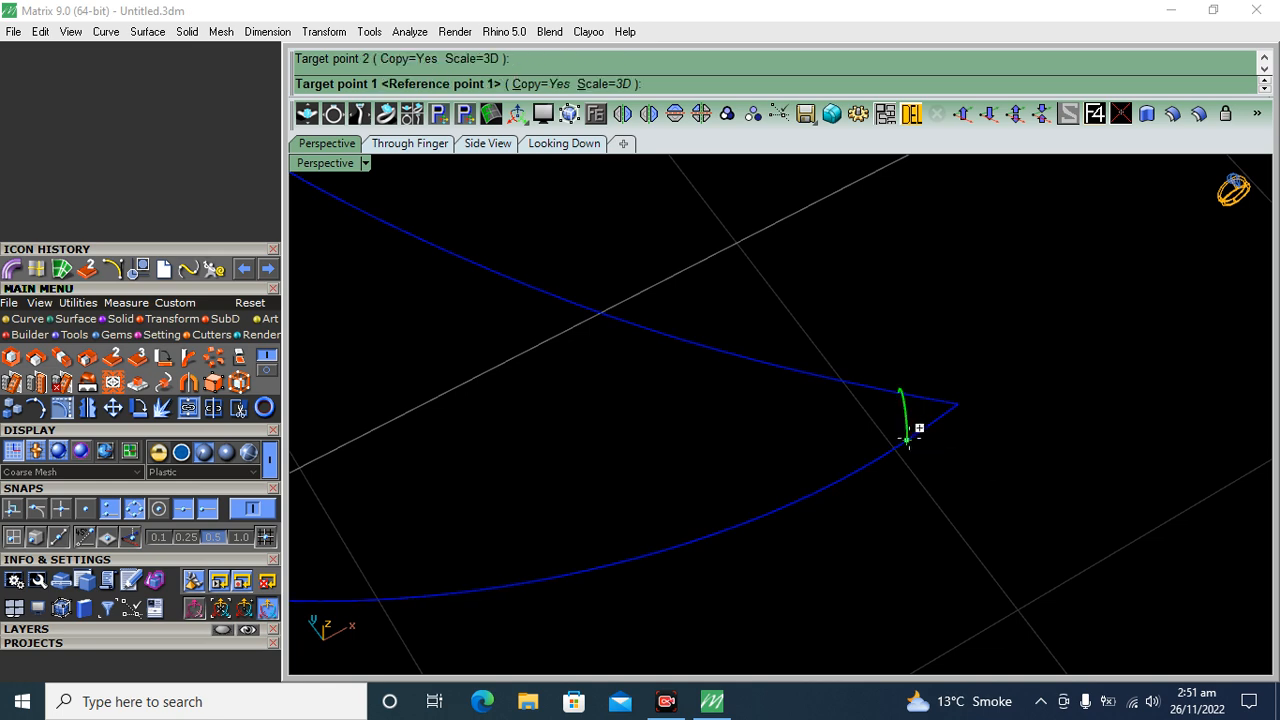
Place one more scaled copy of the arc across the rounded head of the comma outline and finish the Orient command.
{"action": "right_click_drag", "start_coordinate": [552, 427], "coordinate": [743, 443]}
{"action": "right_click_drag", "start_coordinate": [621, 442], "coordinate": [723, 386], "text": "shift"}
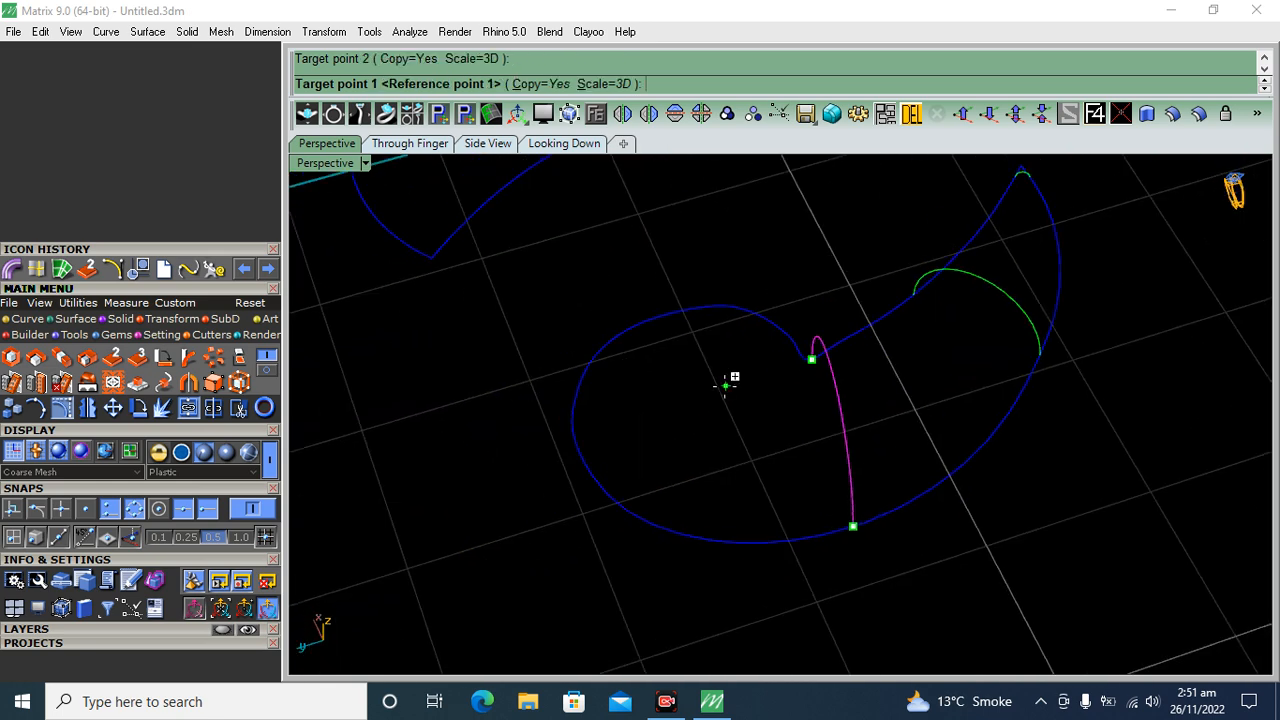
{"action": "left_click", "coordinate": [614, 339]}
{"action": "left_click", "coordinate": [640, 490]}
{"action": "key", "text": "Return"}
Create a network surface from the comma outline's curves and its four cross-section arcs.
{"action": "right_click_drag", "start_coordinate": [760, 493], "coordinate": [1080, 302]}
{"action": "left_click_drag", "start_coordinate": [564, 505], "coordinate": [564, 505]}
{"action": "left_click_drag", "start_coordinate": [585, 354], "coordinate": [587, 358], "text": "shift"}
{"action": "right_click_drag", "start_coordinate": [621, 415], "coordinate": [626, 464], "text": "shift"}
{"action": "left_click", "coordinate": [731, 6]}
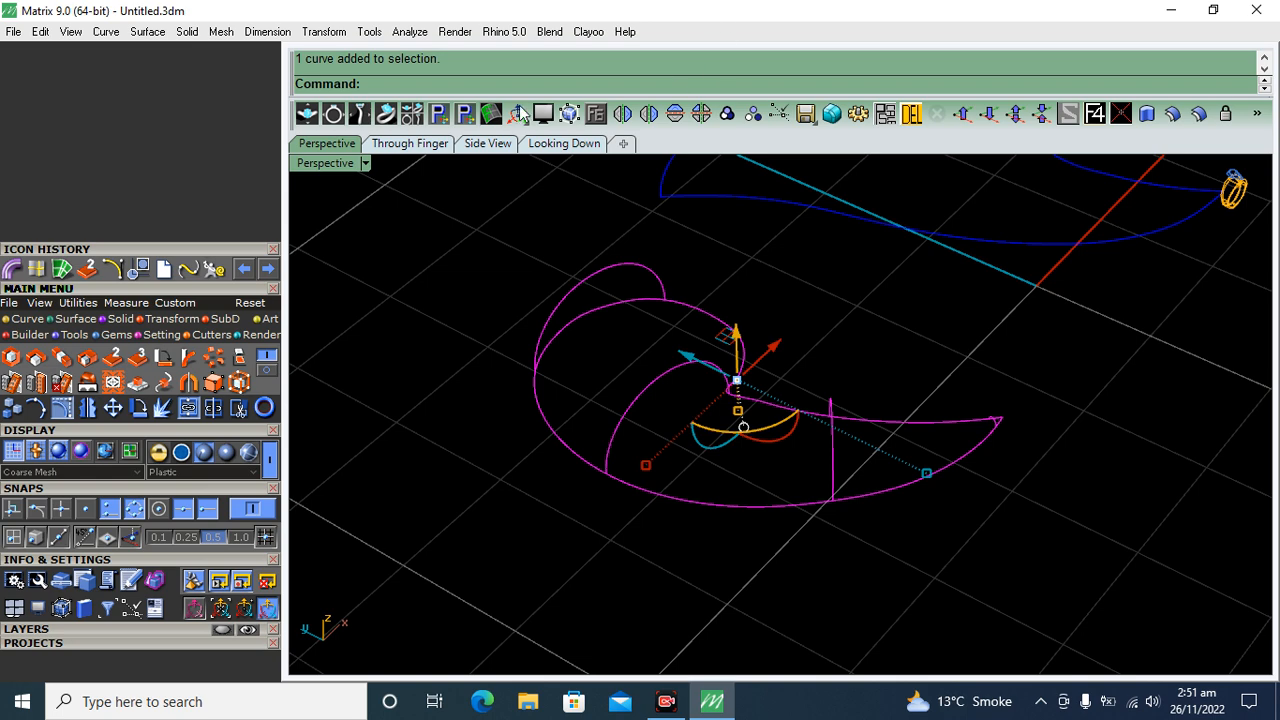
{"action": "left_click", "coordinate": [76, 318]}
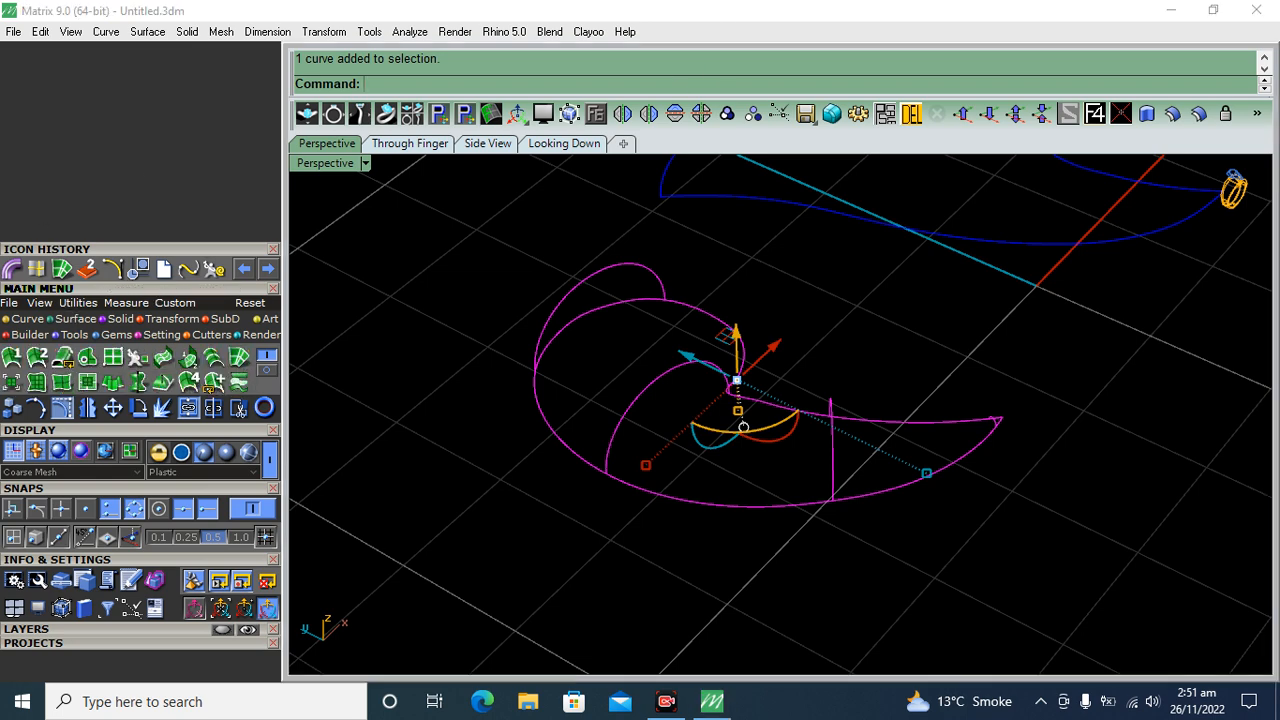
{"action": "left_click", "coordinate": [113, 357]}
{"action": "left_click", "coordinate": [293, 341]}
{"action": "right_click_drag", "start_coordinate": [720, 430], "coordinate": [666, 457]}
{"action": "left_click", "coordinate": [304, 480]}
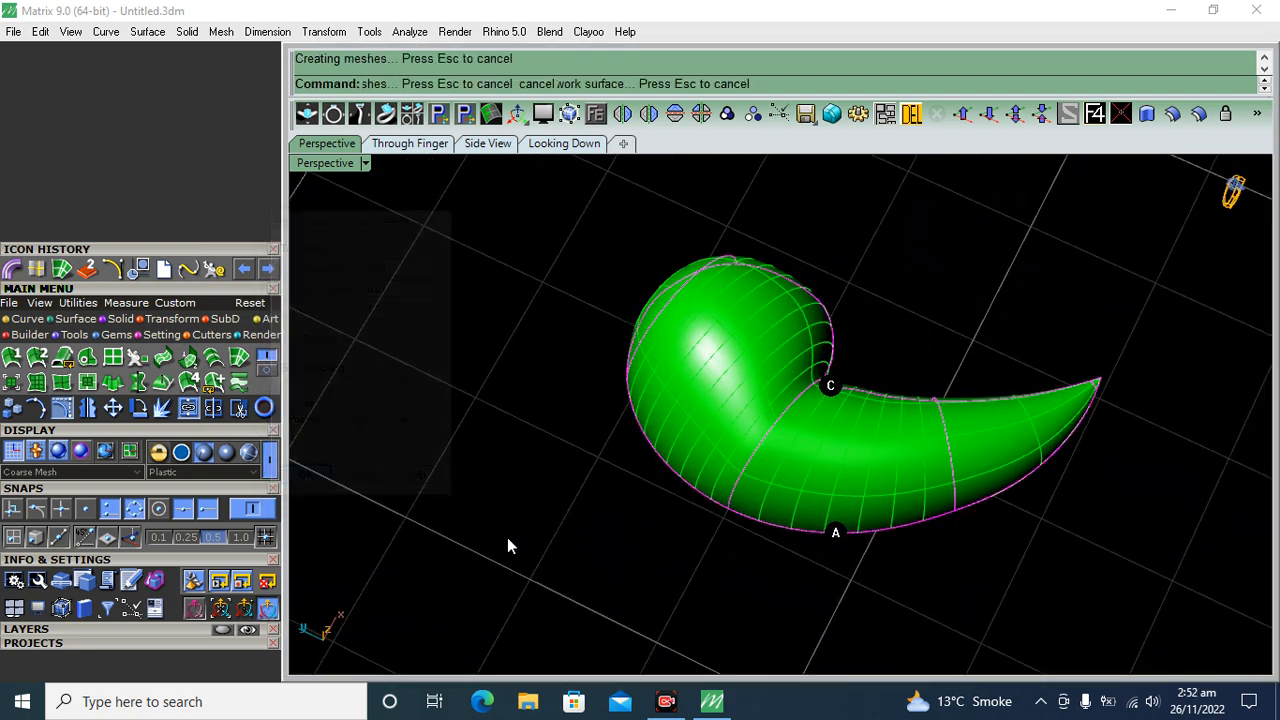
Move the new shell surface to the Metal 01 layer.
{"action": "left_click", "coordinate": [635, 459]}
{"action": "left_click", "coordinate": [72, 630]}
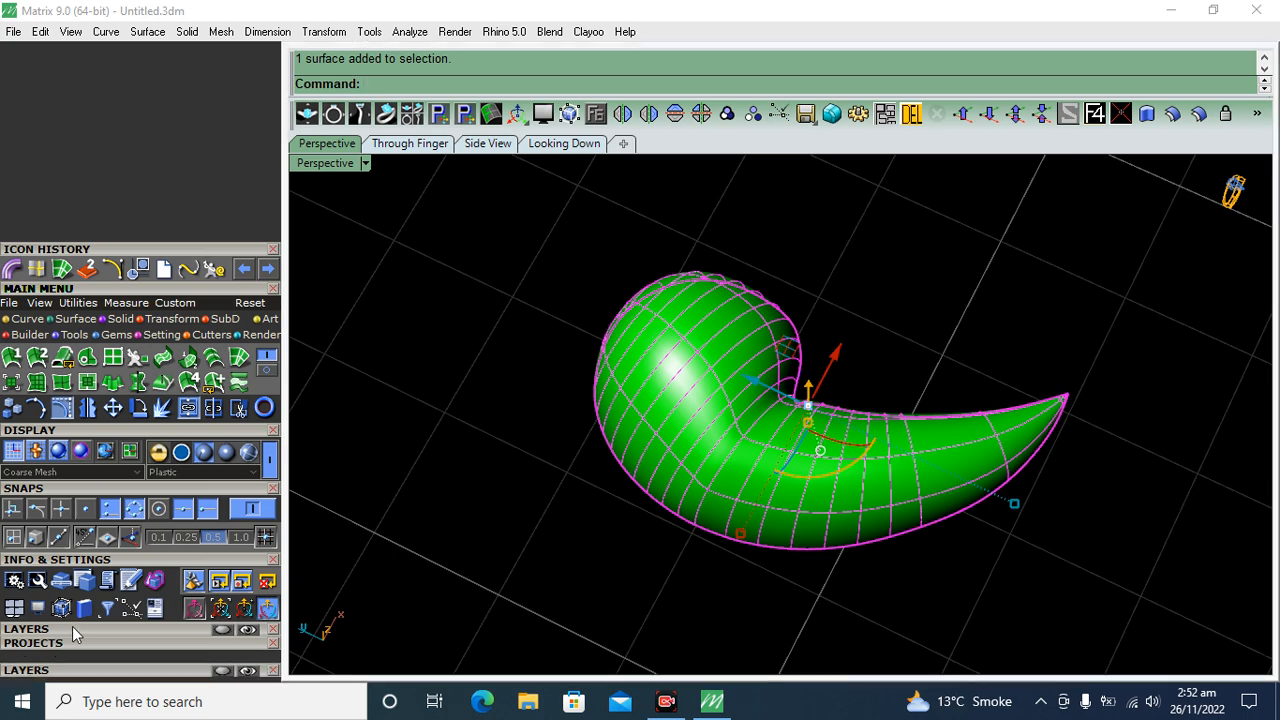
{"action": "left_click", "coordinate": [57, 608]}
{"action": "right_click_drag", "start_coordinate": [515, 516], "coordinate": [571, 469], "text": "shift"}
{"action": "left_click", "coordinate": [548, 486]}
{"action": "right_click_drag", "start_coordinate": [709, 509], "coordinate": [658, 423]}
{"action": "right_click_drag", "start_coordinate": [700, 402], "coordinate": [715, 487]}
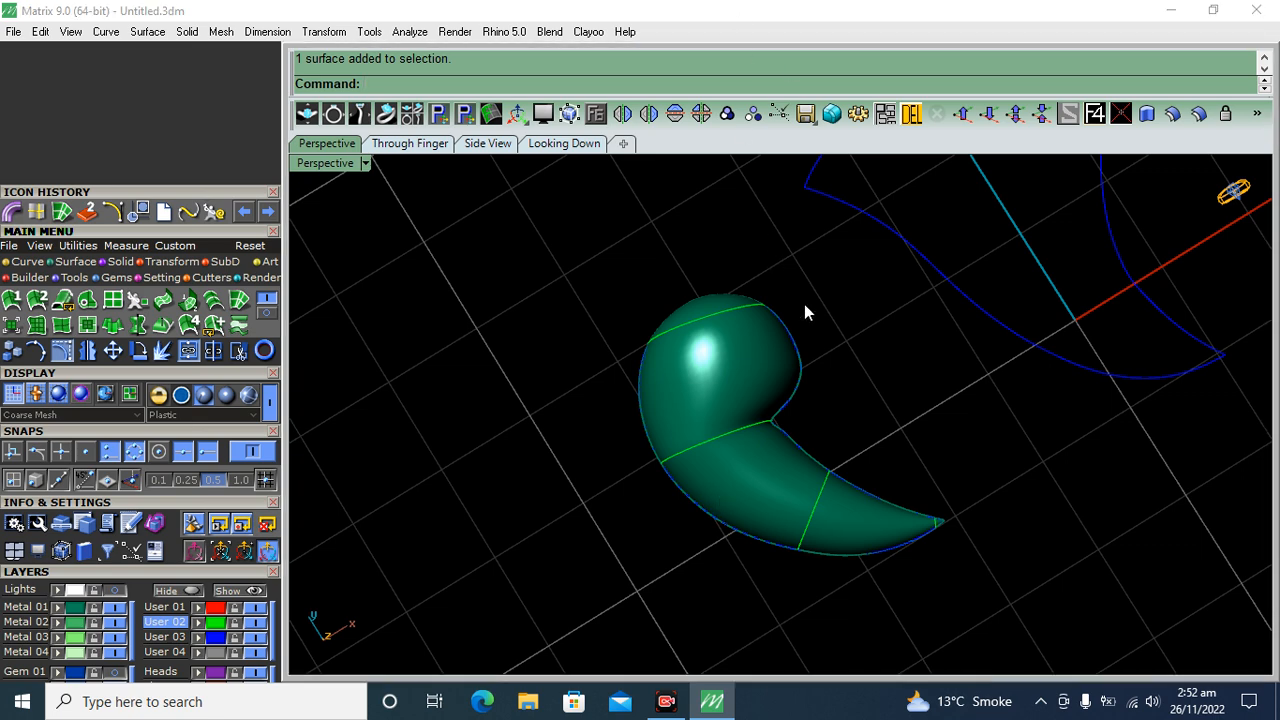
Offset the shell surface inward by 0.14 as a solid with round corners, deleting the input surface.
{"action": "right_click_drag", "start_coordinate": [724, 334], "coordinate": [766, 368]}
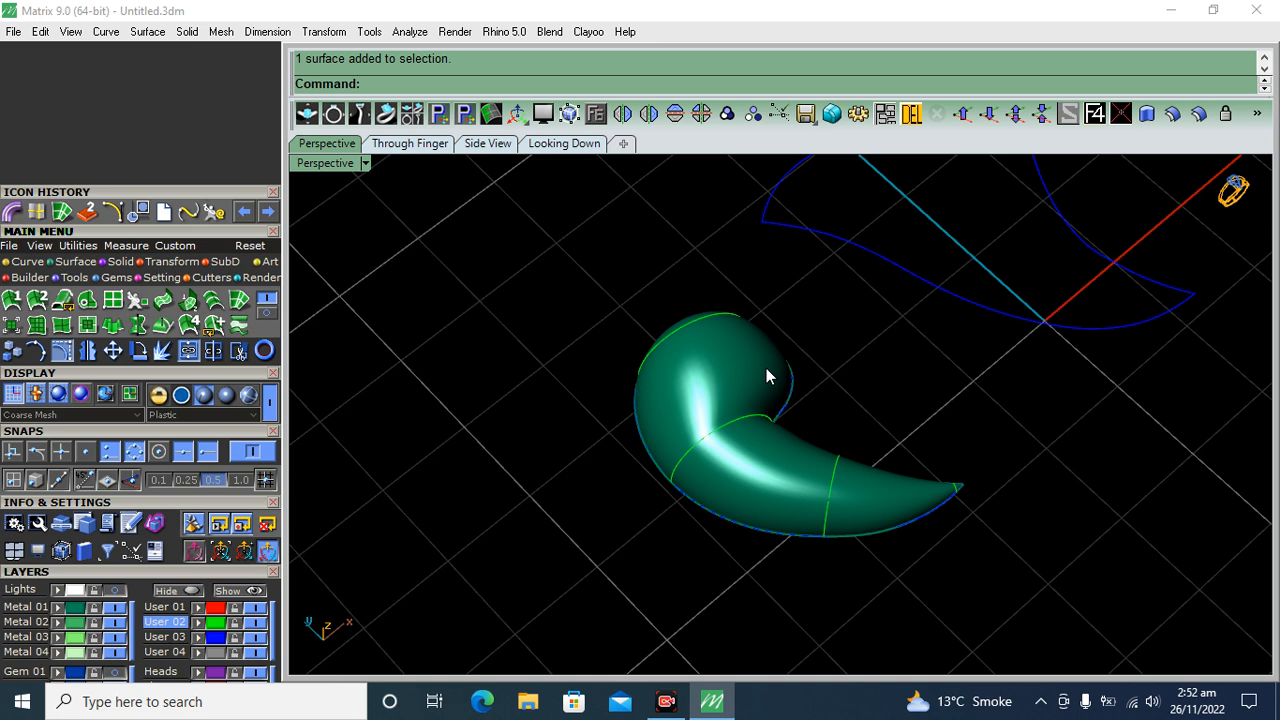
{"action": "left_click", "coordinate": [766, 368]}
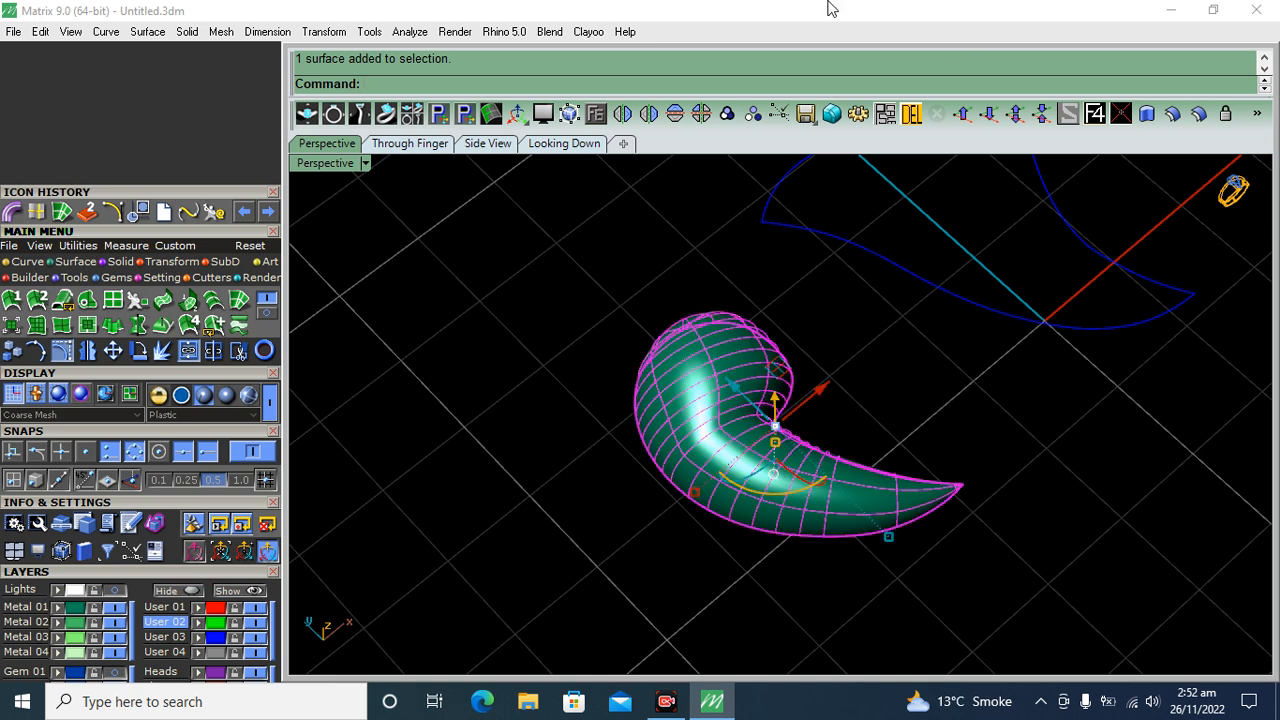
{"action": "left_click", "coordinate": [1172, 113]}
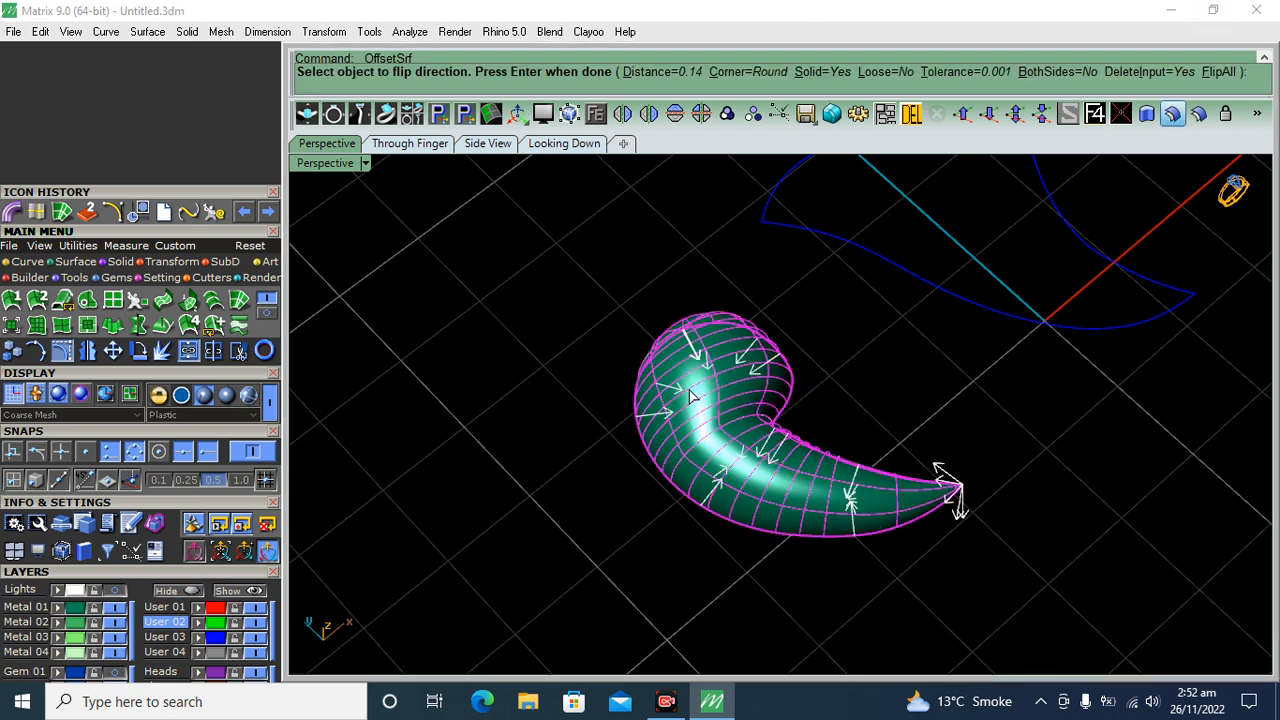
{"action": "right_click_drag", "start_coordinate": [866, 449], "coordinate": [891, 457]}
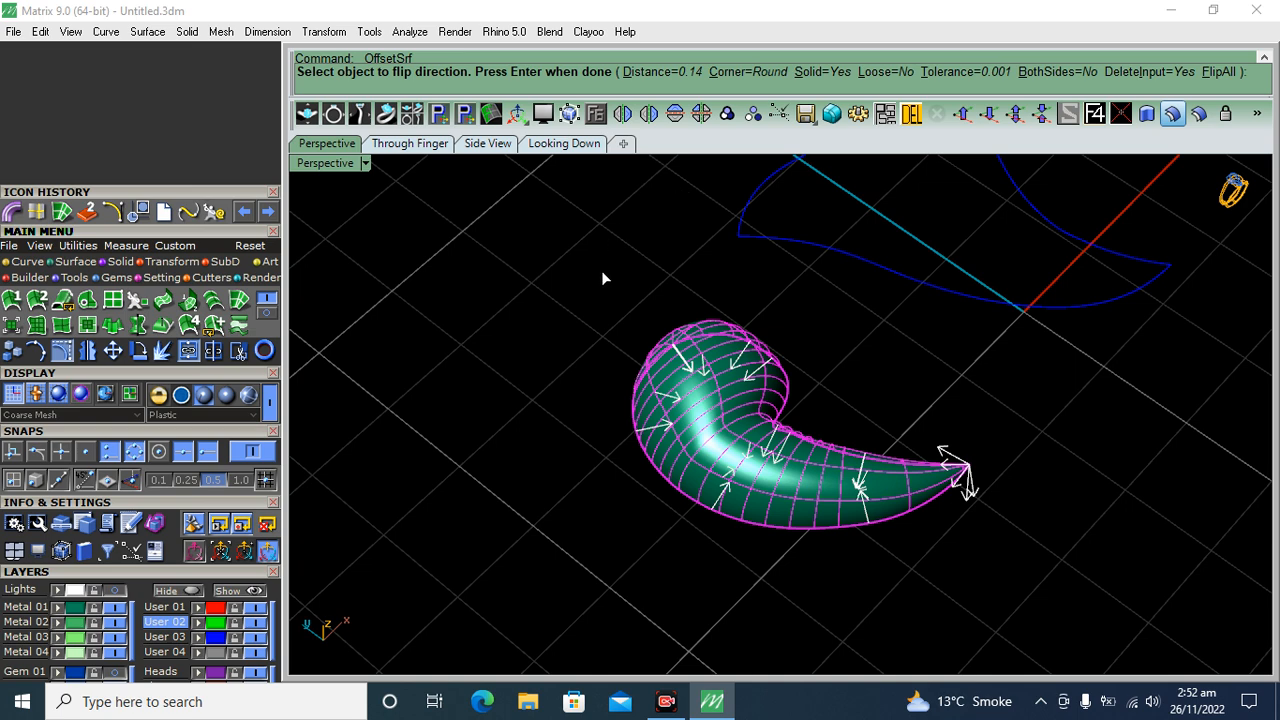
{"action": "right_click", "coordinate": [570, 353]}
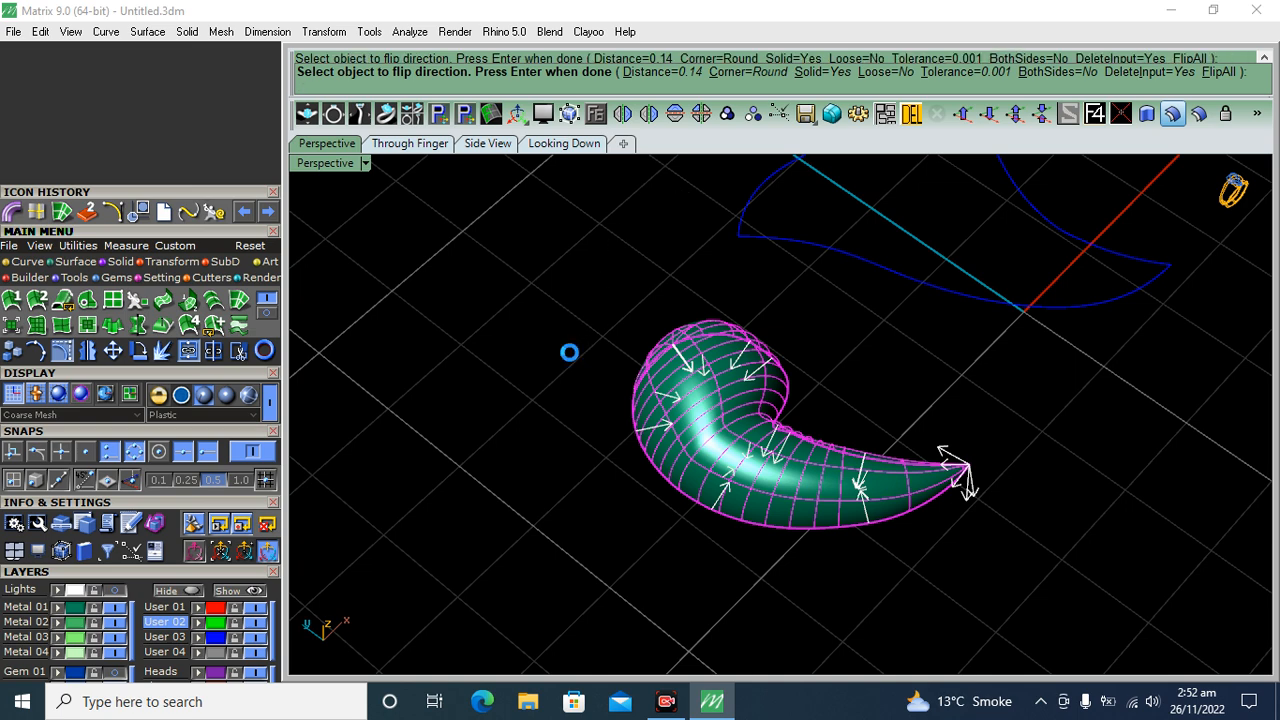
{"action": "right_click_drag", "start_coordinate": [570, 443], "coordinate": [709, 306]}
Select the four cross-section arcs on the User 02 layer and hide them.
{"action": "left_click", "coordinate": [213, 625]}
{"action": "right_click_drag", "start_coordinate": [761, 459], "coordinate": [746, 546]}
{"action": "left_click", "coordinate": [178, 591]}
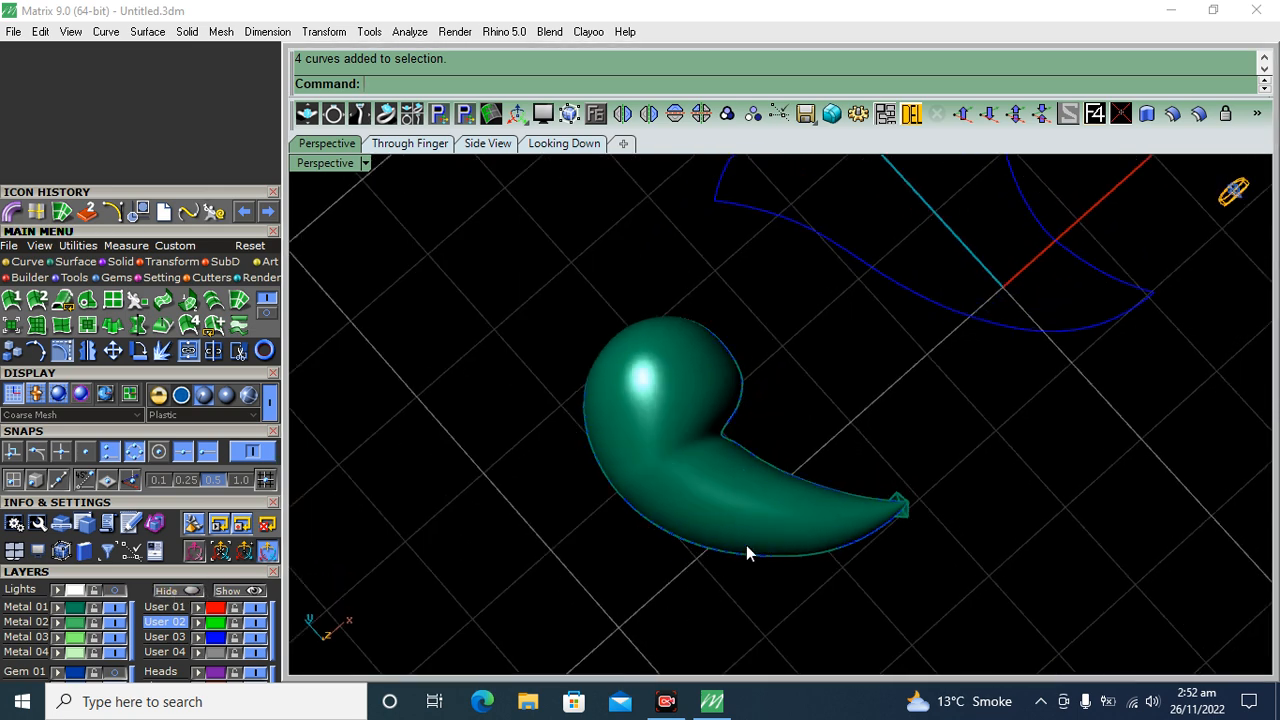
Extract nine V-direction isocurves across the comma-shaped shell, spaced from its rounded head down to its tapered tail.
{"action": "left_click", "coordinate": [564, 143]}
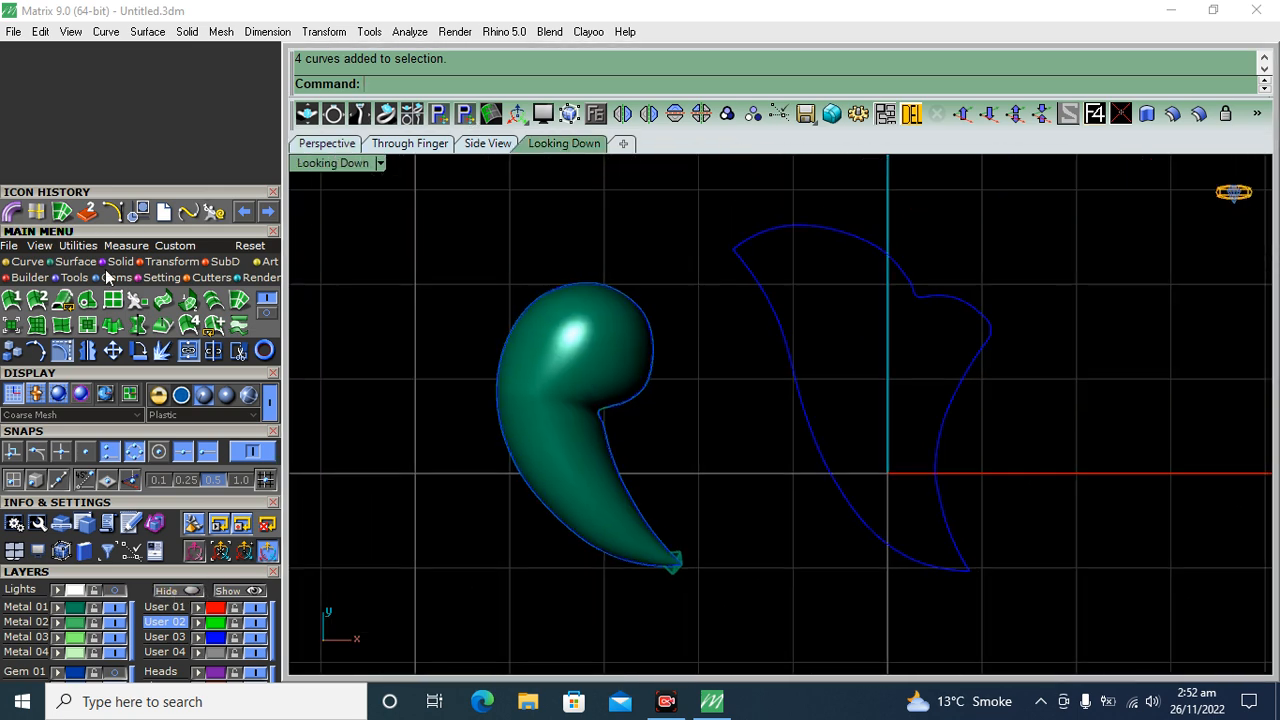
{"action": "left_click", "coordinate": [36, 213]}
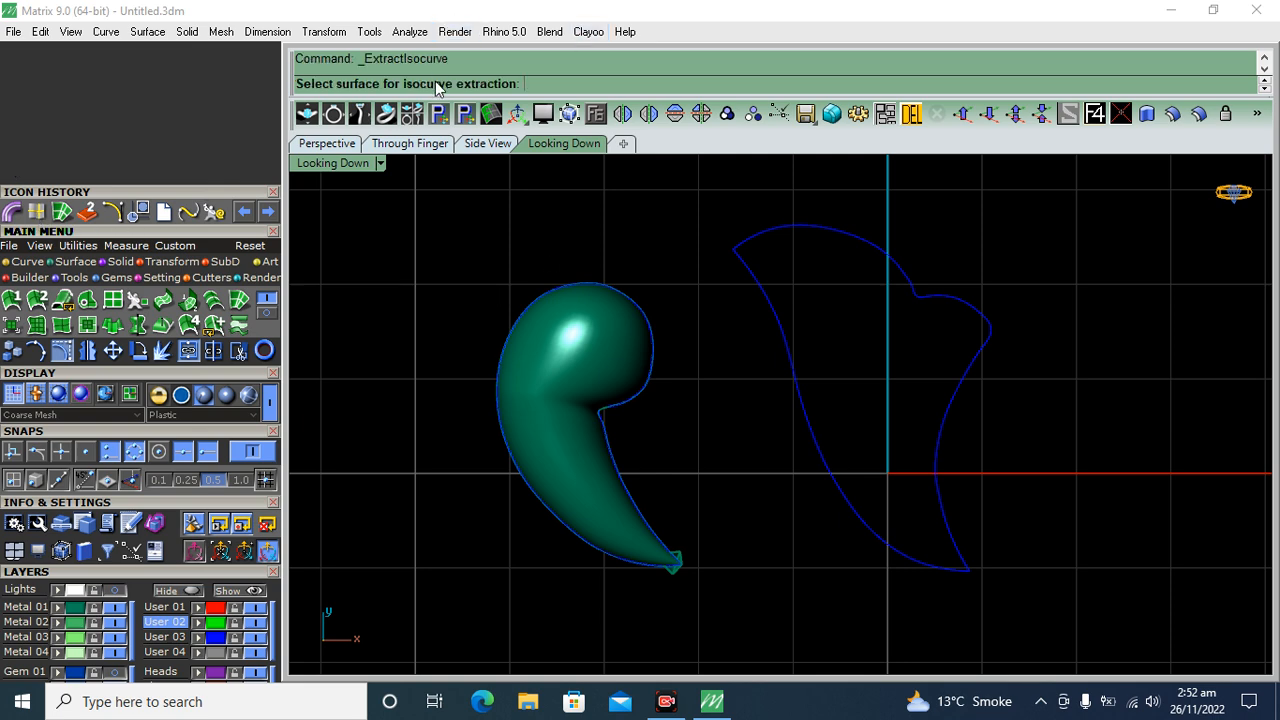
{"action": "scroll", "coordinate": [606, 323], "scroll_direction": "up", "scroll_amount": 2}
{"action": "left_click", "coordinate": [606, 323]}
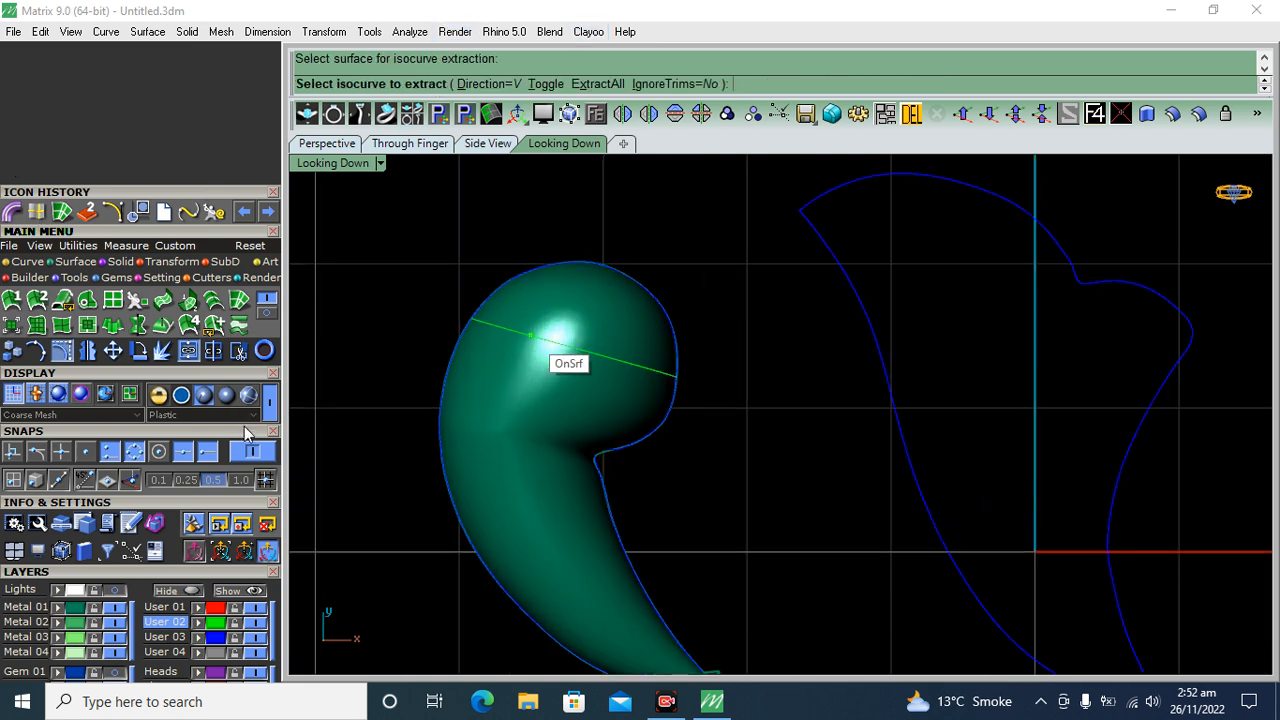
{"action": "left_click", "coordinate": [605, 302]}
{"action": "left_click", "coordinate": [604, 337]}
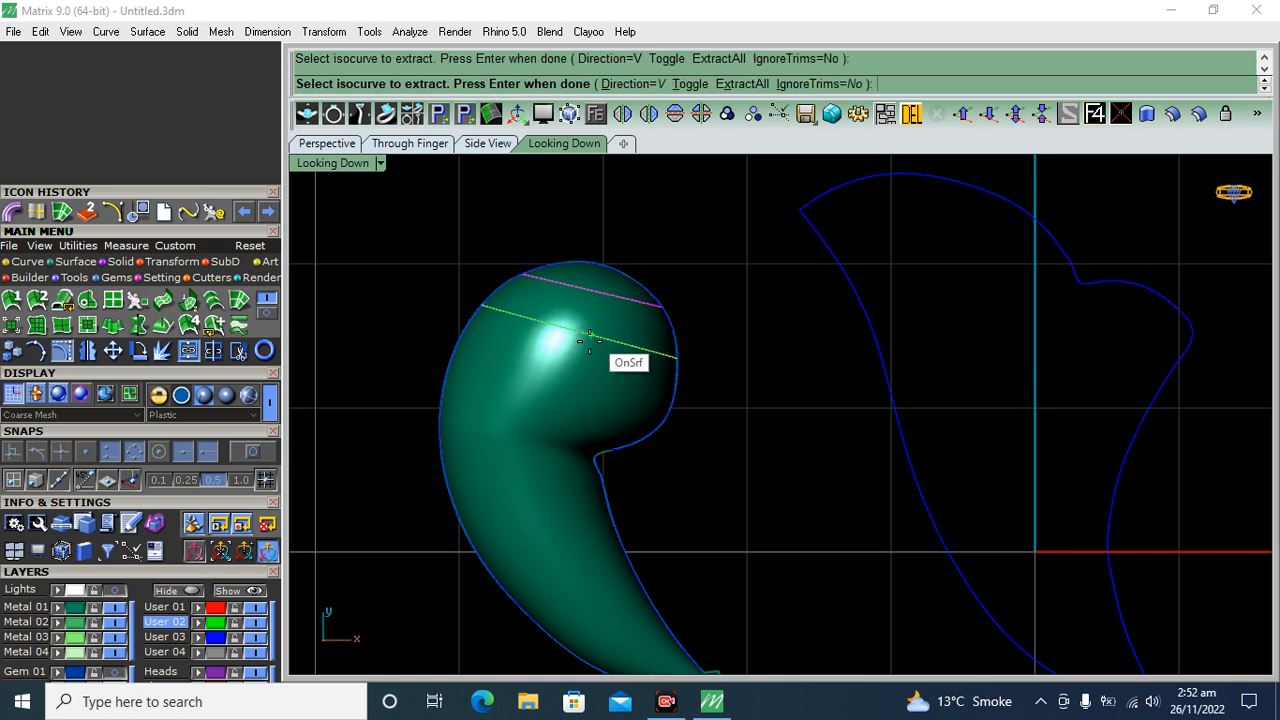
{"action": "left_click", "coordinate": [573, 390]}
{"action": "left_click", "coordinate": [555, 431]}
{"action": "left_click", "coordinate": [550, 466]}
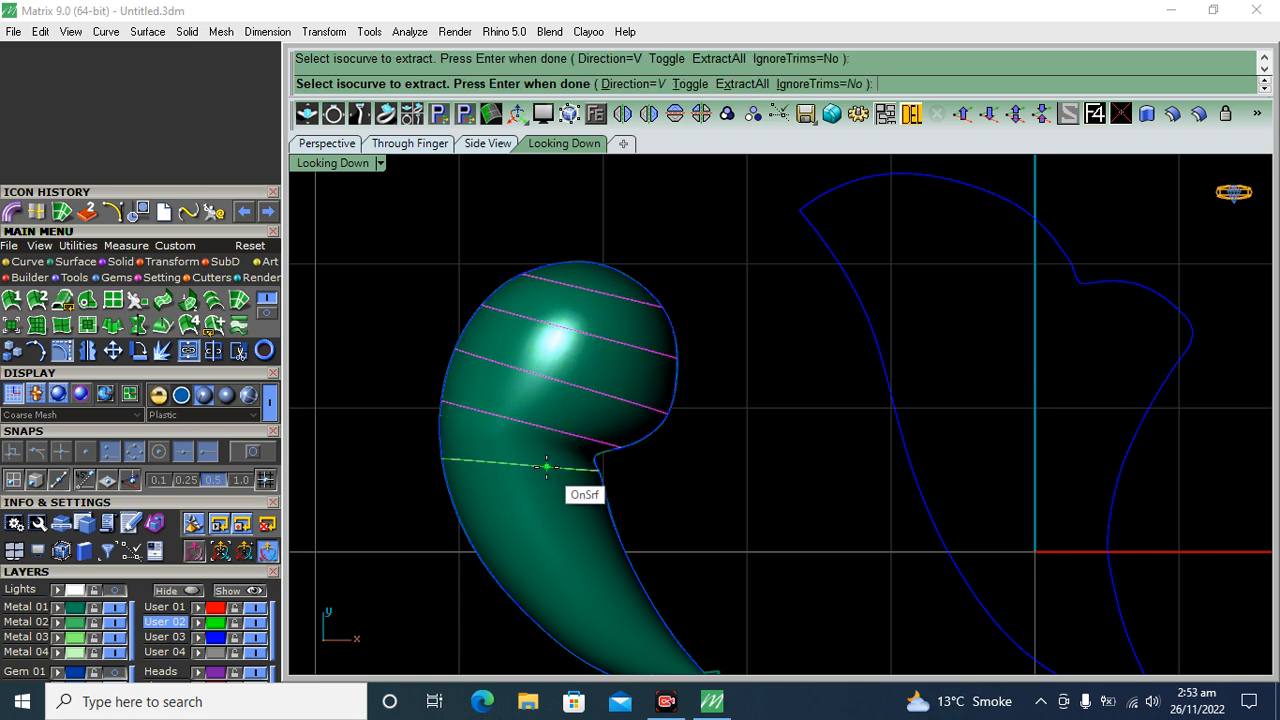
{"action": "left_click", "coordinate": [548, 511]}
{"action": "right_click_drag", "start_coordinate": [583, 490], "coordinate": [617, 357]}
{"action": "left_click", "coordinate": [604, 427]}
{"action": "left_click", "coordinate": [618, 449]}
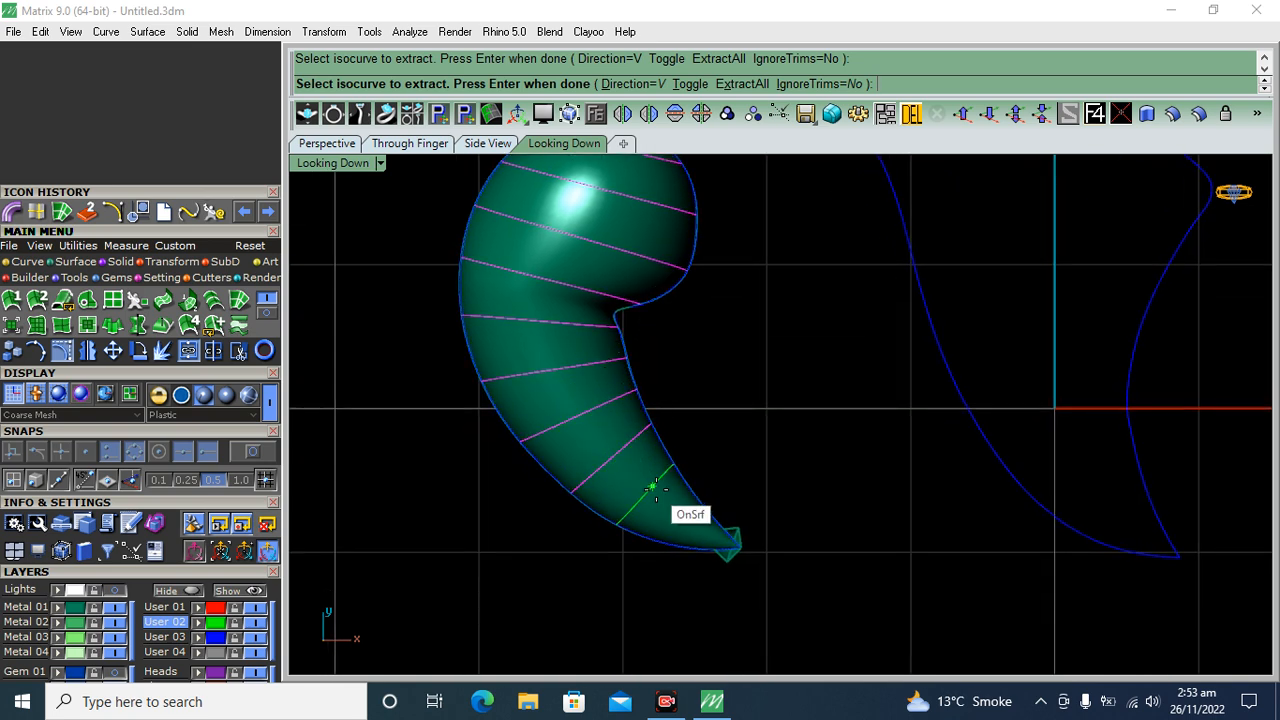
{"action": "key", "text": "Return"}
Pipe the extracted isocurves with a 0.22 diameter and round caps, and delete the isocurves.
{"action": "left_click", "coordinate": [120, 261]}
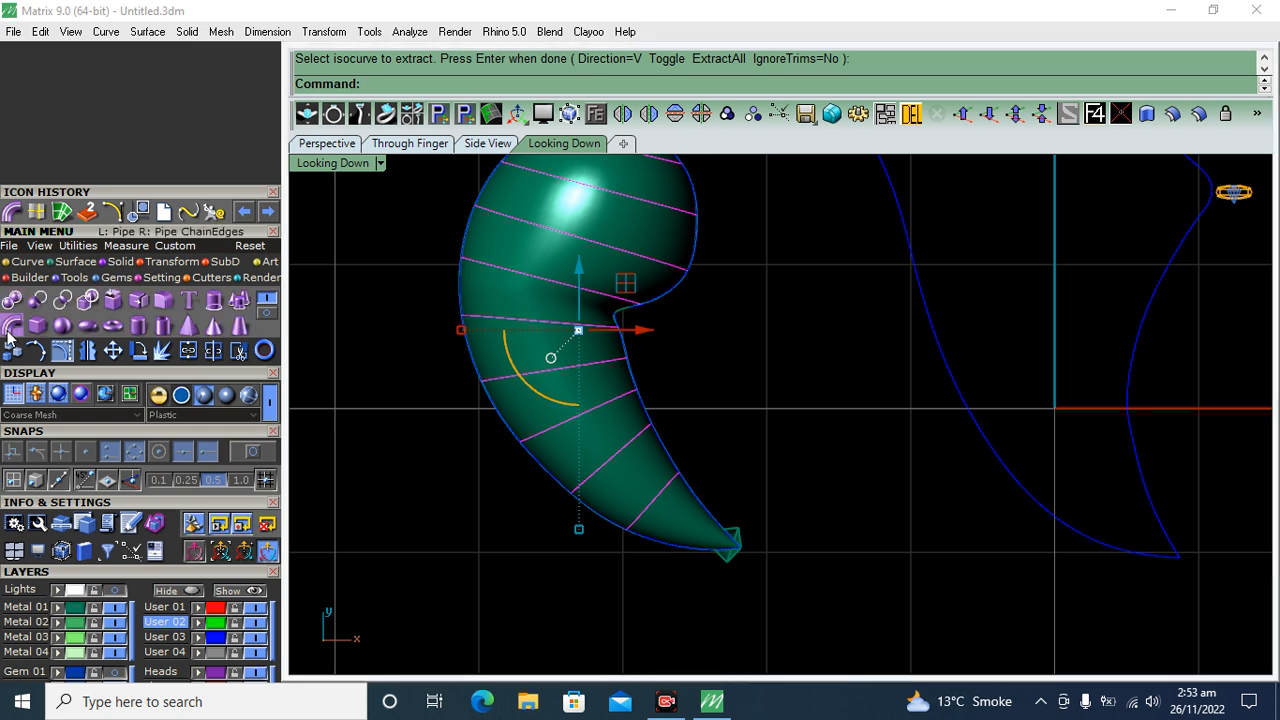
{"action": "left_click", "coordinate": [12, 325]}
{"action": "scroll", "coordinate": [800, 340], "scroll_direction": "down", "scroll_amount": 4}
{"action": "right_click_drag", "start_coordinate": [822, 333], "coordinate": [820, 398]}
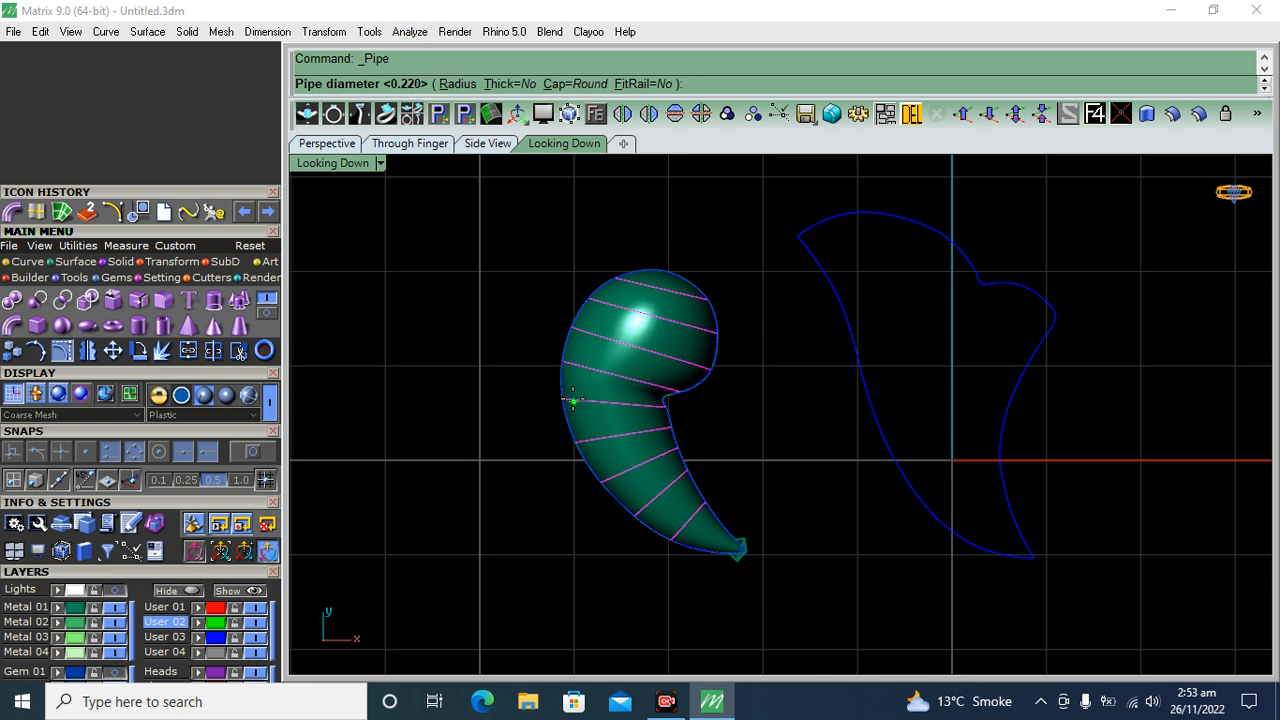
{"action": "key", "text": "Return"}
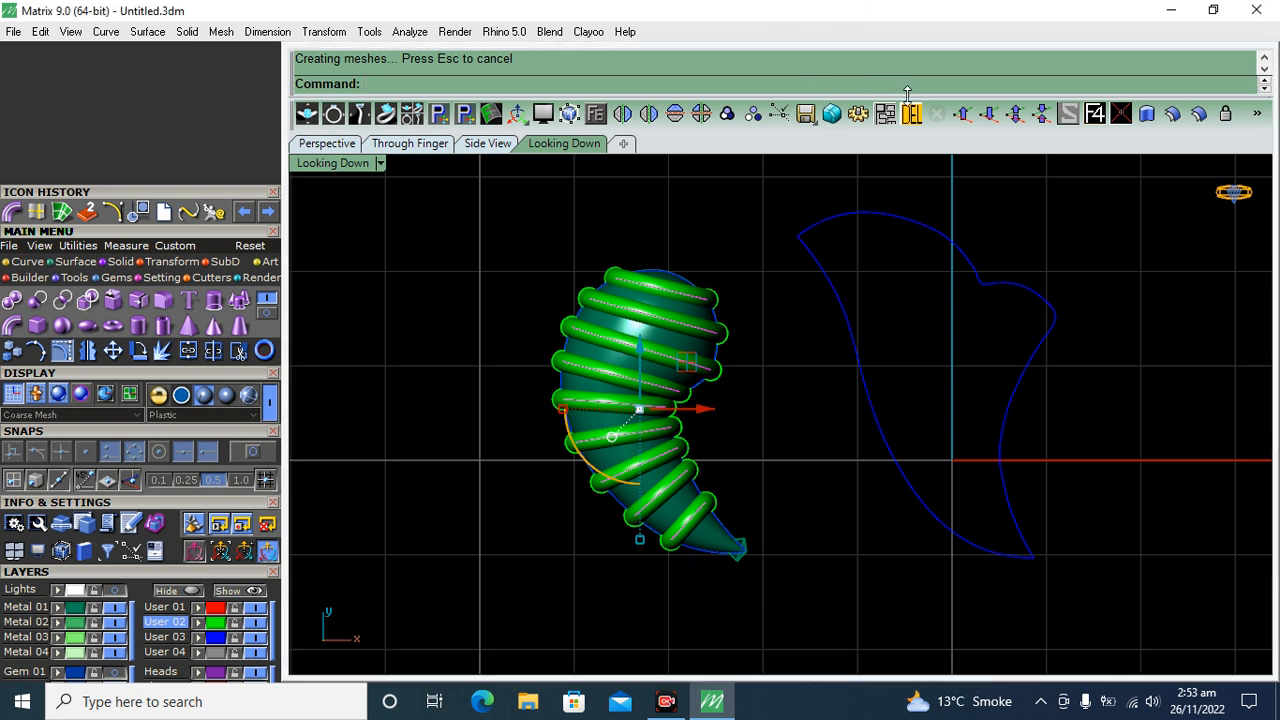
{"action": "key", "text": "Delete"}
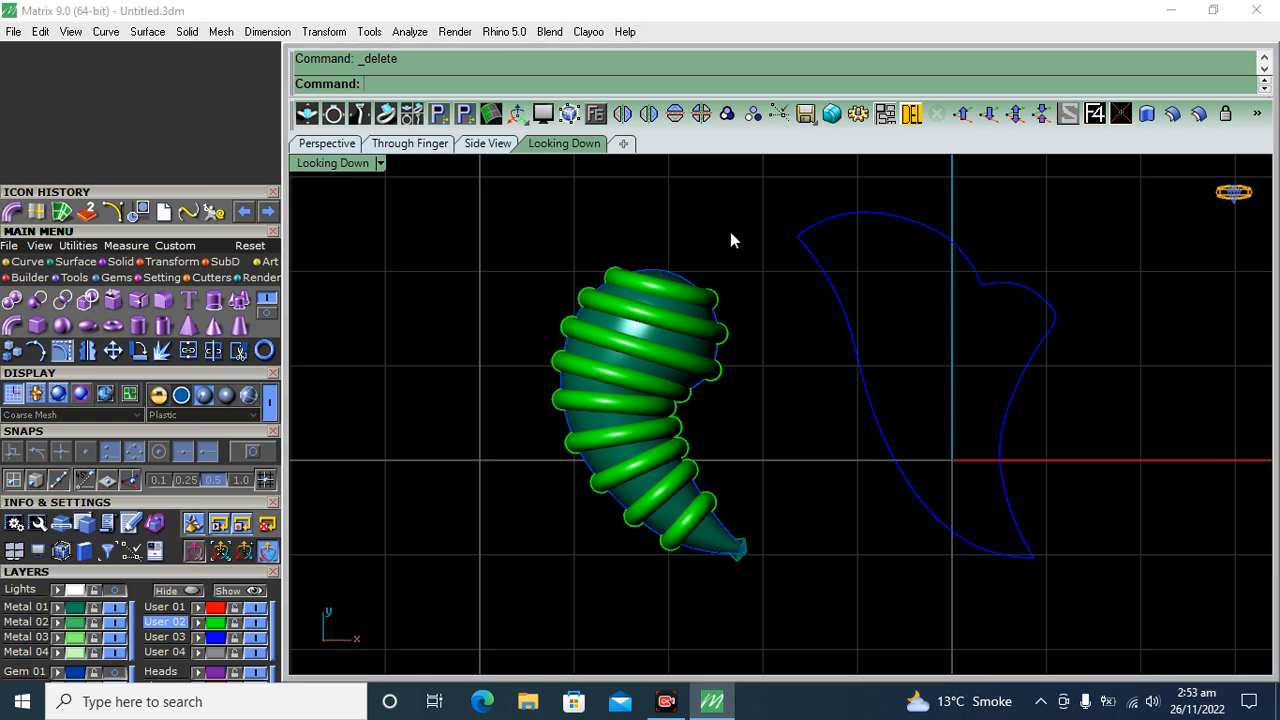
Group the shell body, its pipe ribs and the two outline curves, and move the group to the Metal 01 layer.
{"action": "left_click_drag", "start_coordinate": [563, 580], "coordinate": [565, 577]}
{"action": "left_click", "coordinate": [727, 113]}
{"action": "left_click", "coordinate": [499, 303]}
{"action": "left_click", "coordinate": [623, 402]}
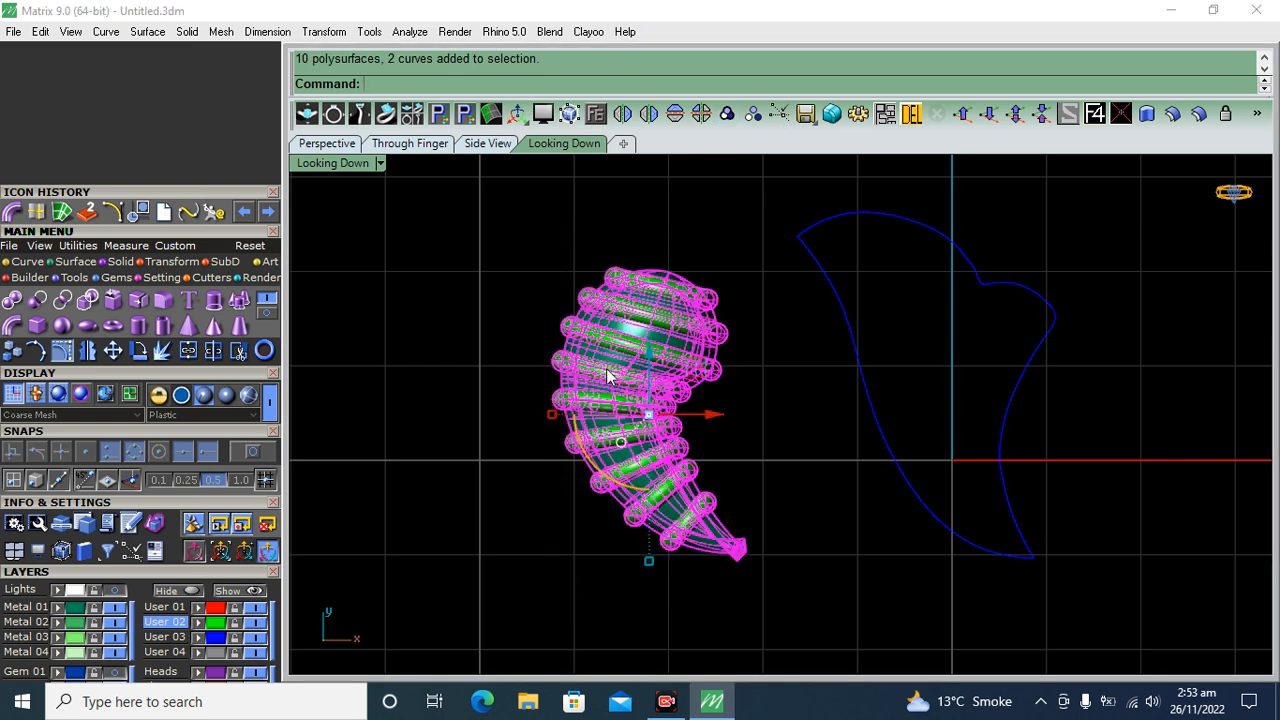
{"action": "left_click", "coordinate": [57, 608]}
{"action": "left_click", "coordinate": [485, 538]}
{"action": "right_click_drag", "start_coordinate": [631, 466], "coordinate": [604, 470]}
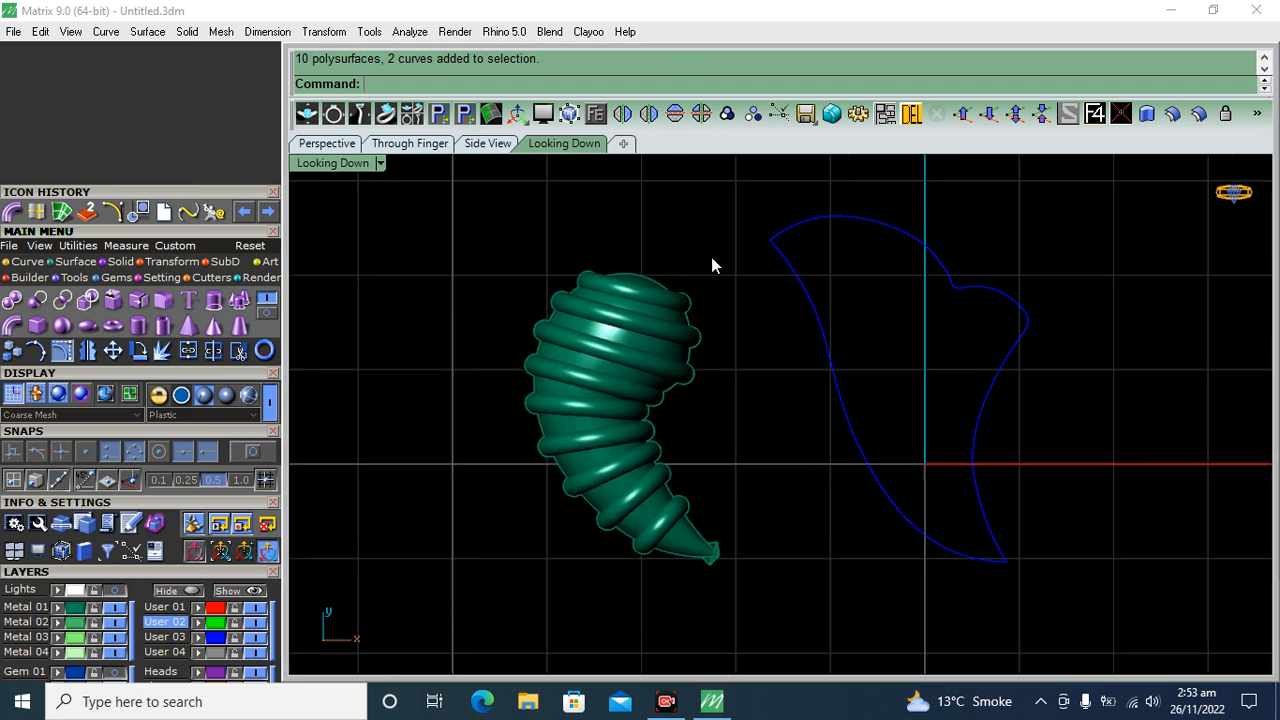
Move the ribbed shell group to the Metal 02 layer and turn that layer off.
{"action": "right_click_drag", "start_coordinate": [946, 298], "coordinate": [872, 317]}
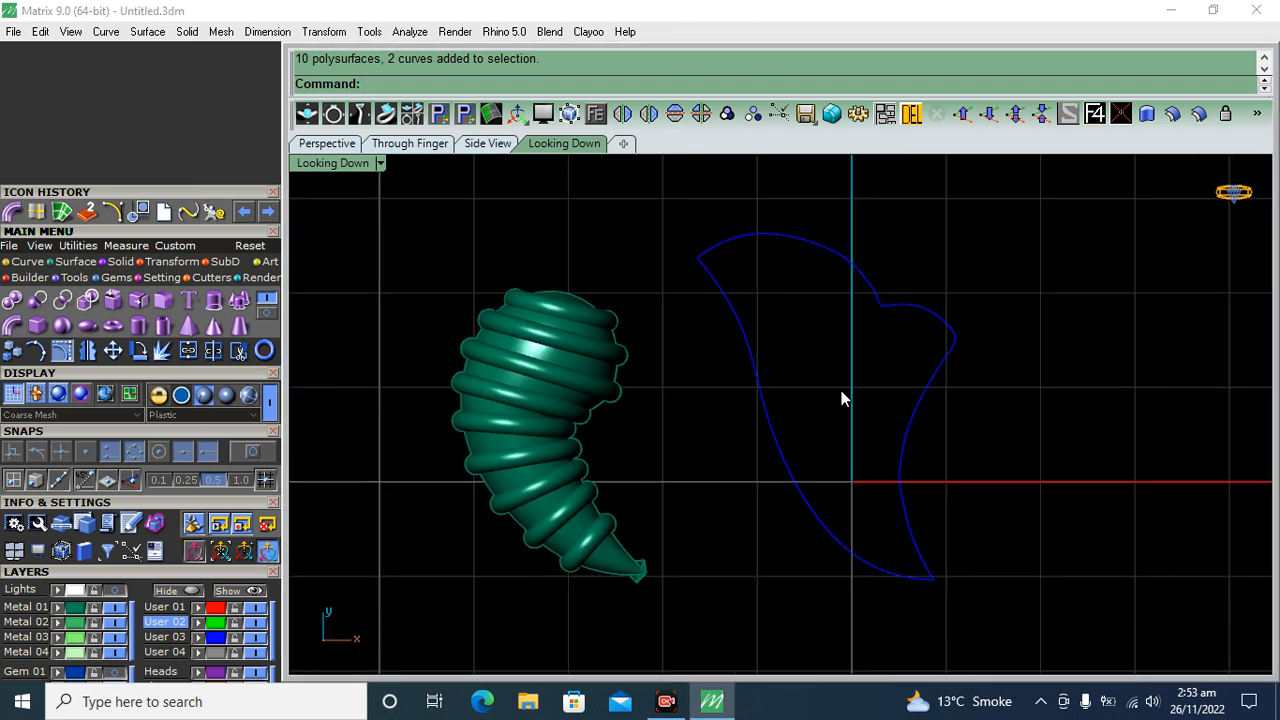
{"action": "right_click_drag", "start_coordinate": [842, 386], "coordinate": [899, 397]}
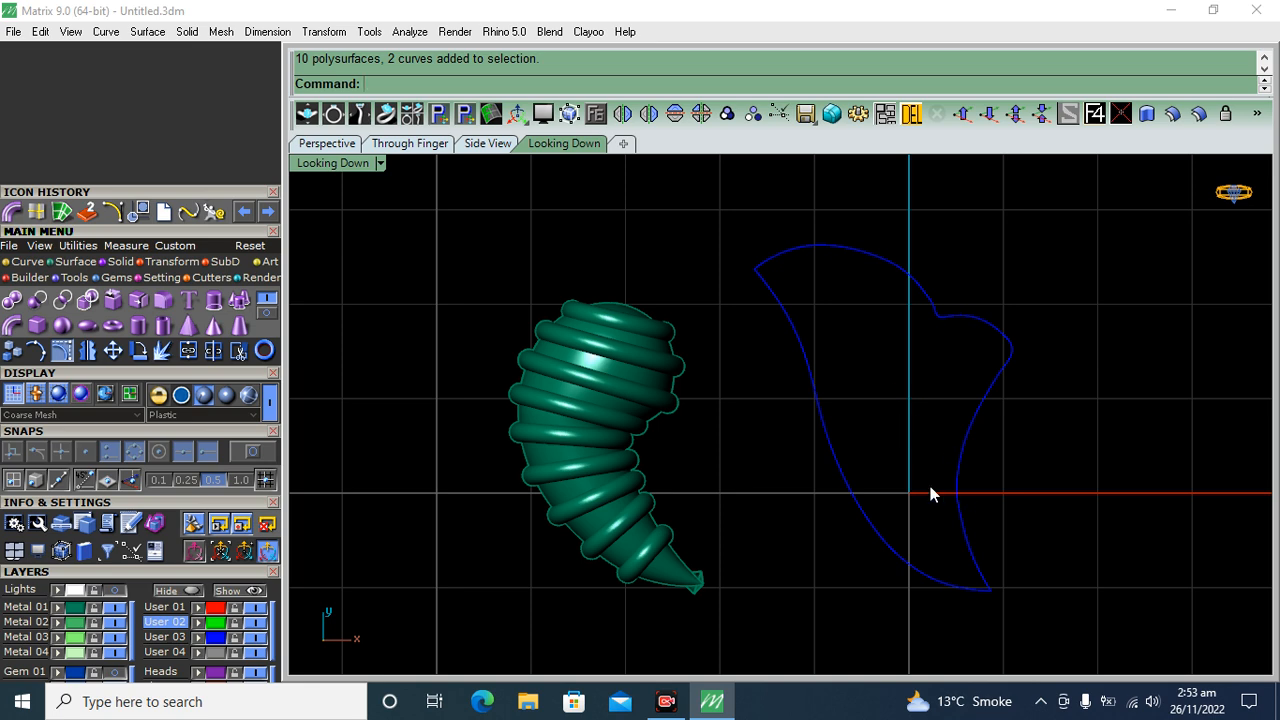
{"action": "left_click", "coordinate": [538, 481]}
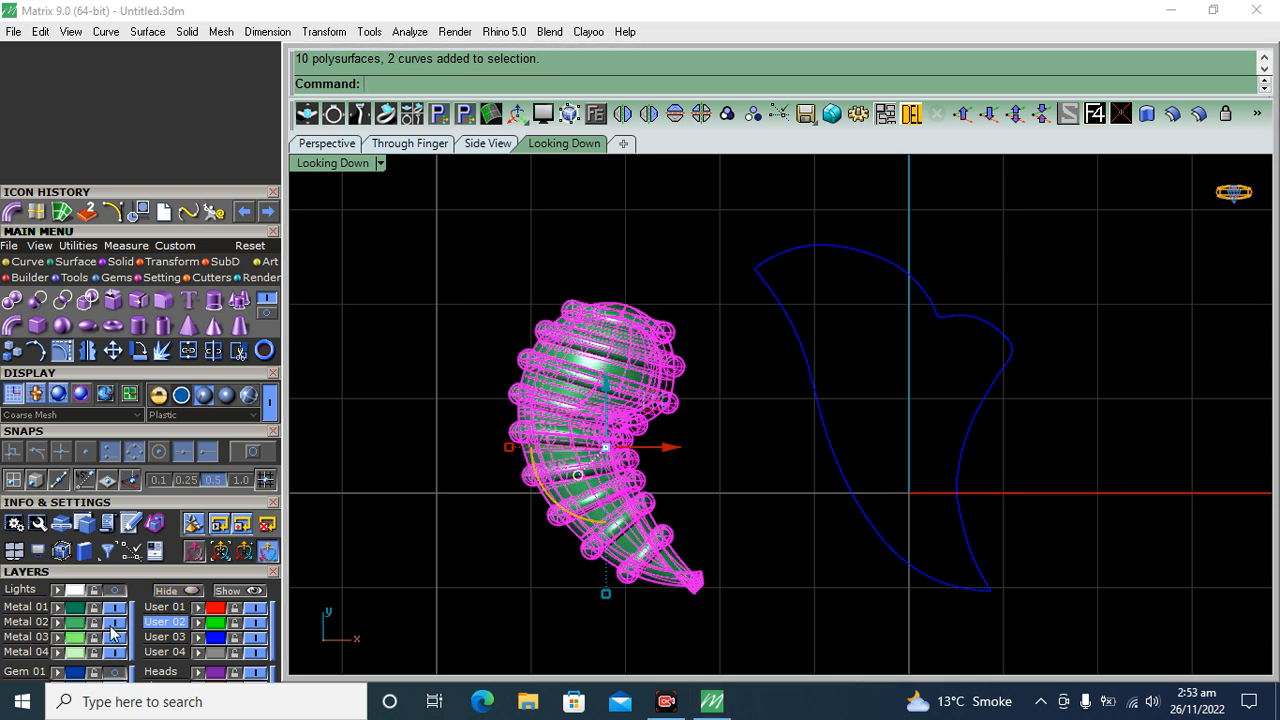
{"action": "left_click", "coordinate": [114, 624]}
{"action": "right_click_drag", "start_coordinate": [691, 472], "coordinate": [667, 484]}
{"action": "right_click_drag", "start_coordinate": [820, 364], "coordinate": [767, 412]}
Draw an upright arc across the second shell's outline from its side lobe's corner to the long opposite edge, starting vertically.
{"action": "left_click", "coordinate": [113, 212]}
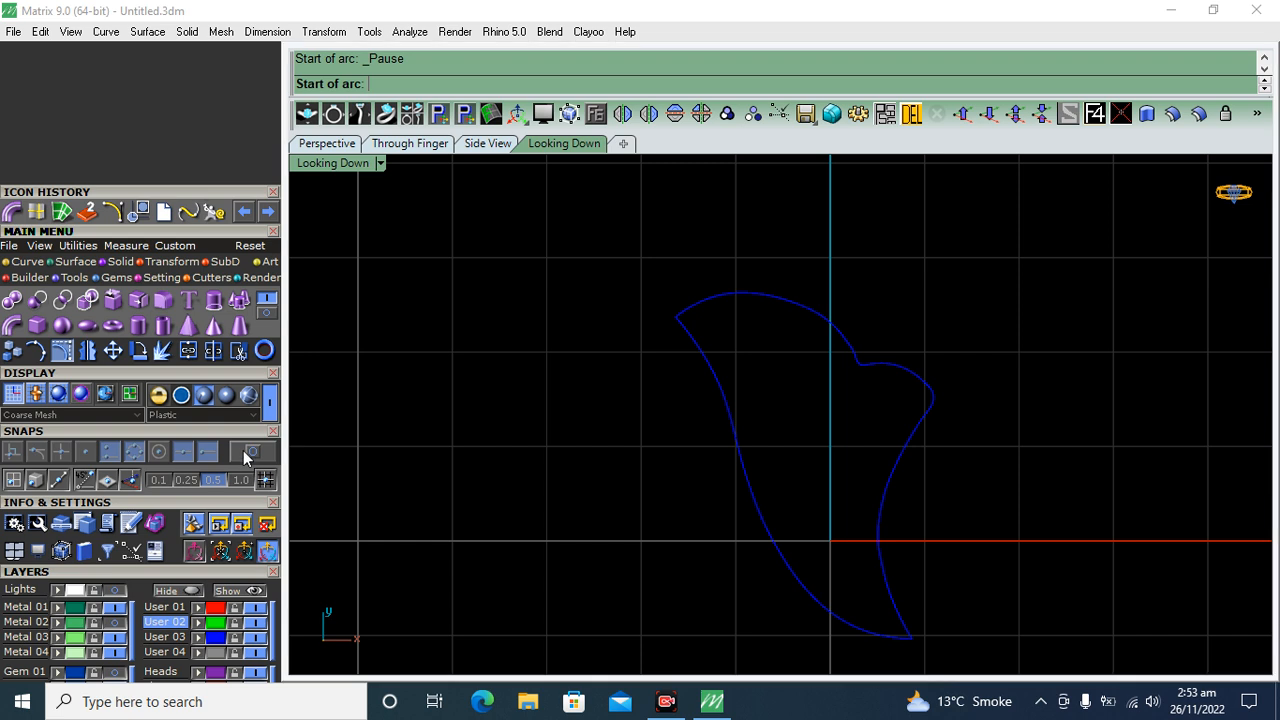
{"action": "left_click", "coordinate": [932, 403]}
{"action": "left_click", "coordinate": [738, 452]}
{"action": "left_click", "coordinate": [409, 143]}
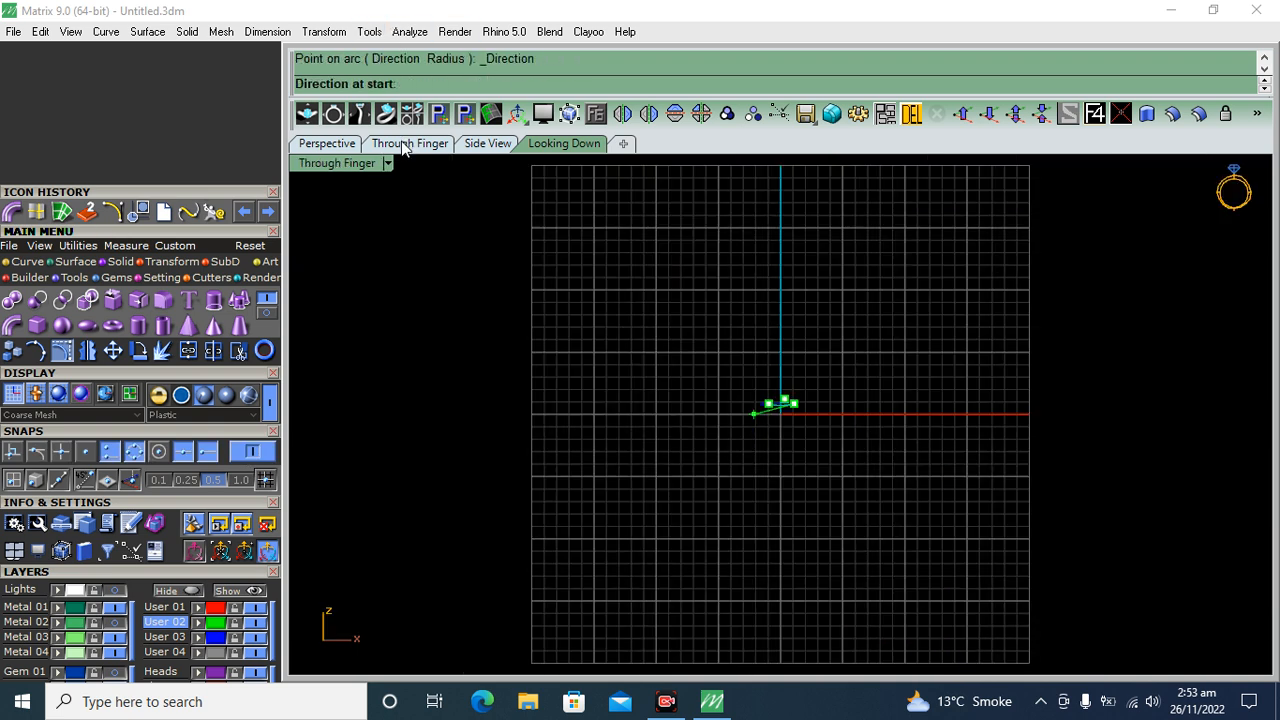
{"action": "left_click", "coordinate": [770, 298]}
Lower the upper control points of the new arc slightly in the Through Finger view to flatten its top.
{"action": "right_click_drag", "start_coordinate": [787, 404], "coordinate": [777, 286], "text": "ctrl"}
{"action": "right_click_drag", "start_coordinate": [773, 333], "coordinate": [772, 291], "text": "ctrl"}
{"action": "left_click", "coordinate": [762, 354]}
{"action": "left_click", "coordinate": [63, 351]}
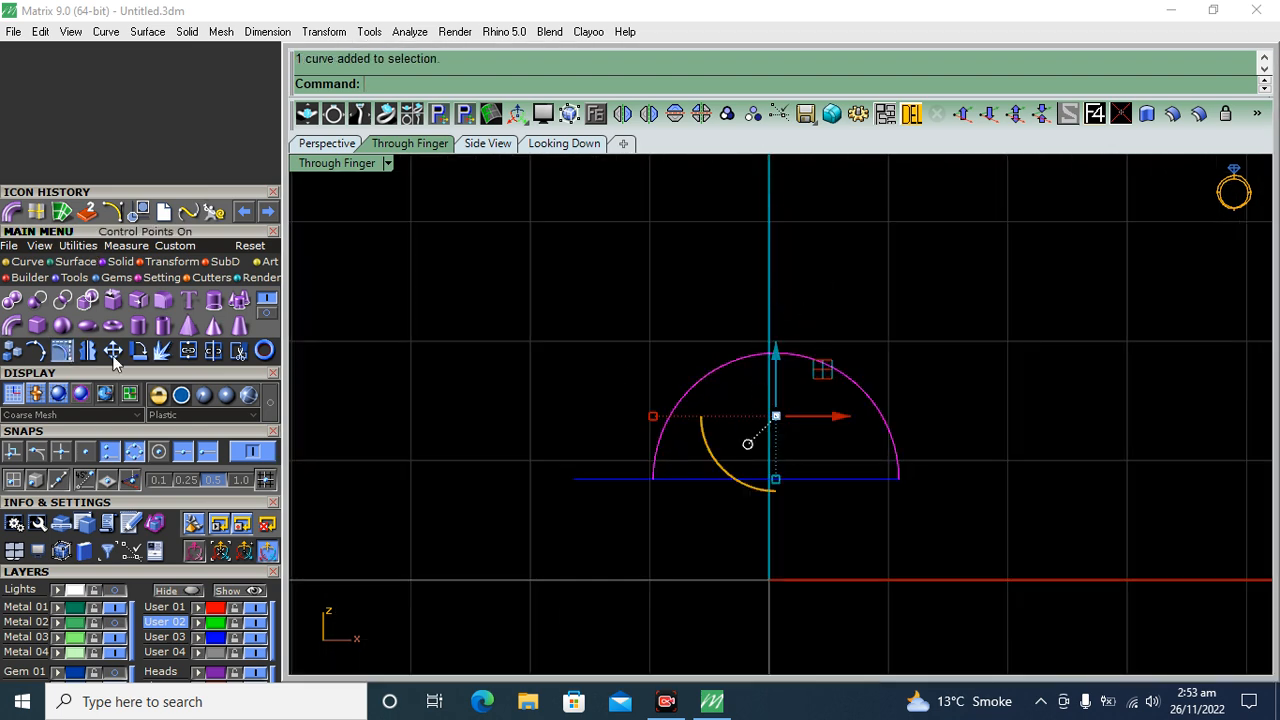
{"action": "left_click_drag", "start_coordinate": [1055, 293], "coordinate": [611, 398]}
{"action": "left_click_drag", "start_coordinate": [783, 295], "coordinate": [783, 309]}
{"action": "key", "text": "Escape"}
{"action": "key", "text": "Escape"}
{"action": "left_click", "coordinate": [311, 140]}
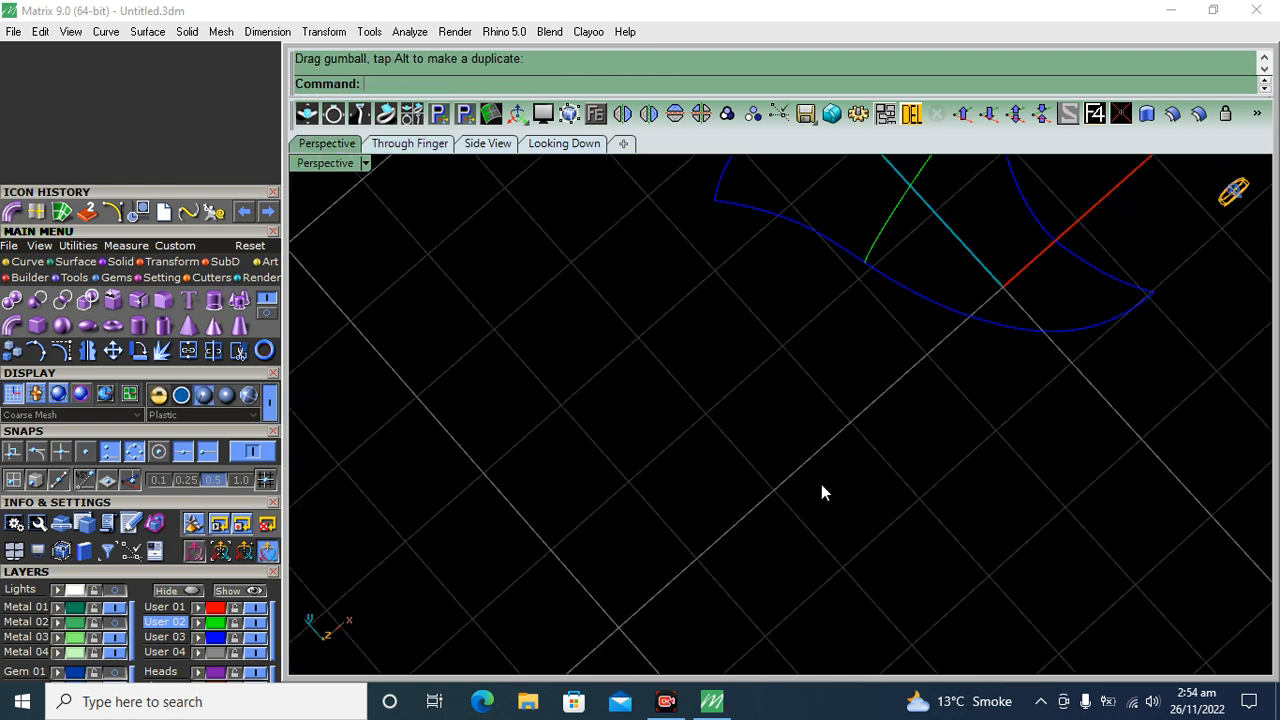
Orient two copies of the arc by its endpoints onto the outline's pointed tail, with 3D scaling, one mid-tail and one near the tip.
{"action": "right_click_drag", "start_coordinate": [859, 454], "coordinate": [789, 621], "text": "shift"}
{"action": "right_click_drag", "start_coordinate": [815, 560], "coordinate": [790, 562]}
{"action": "left_click", "coordinate": [839, 356]}
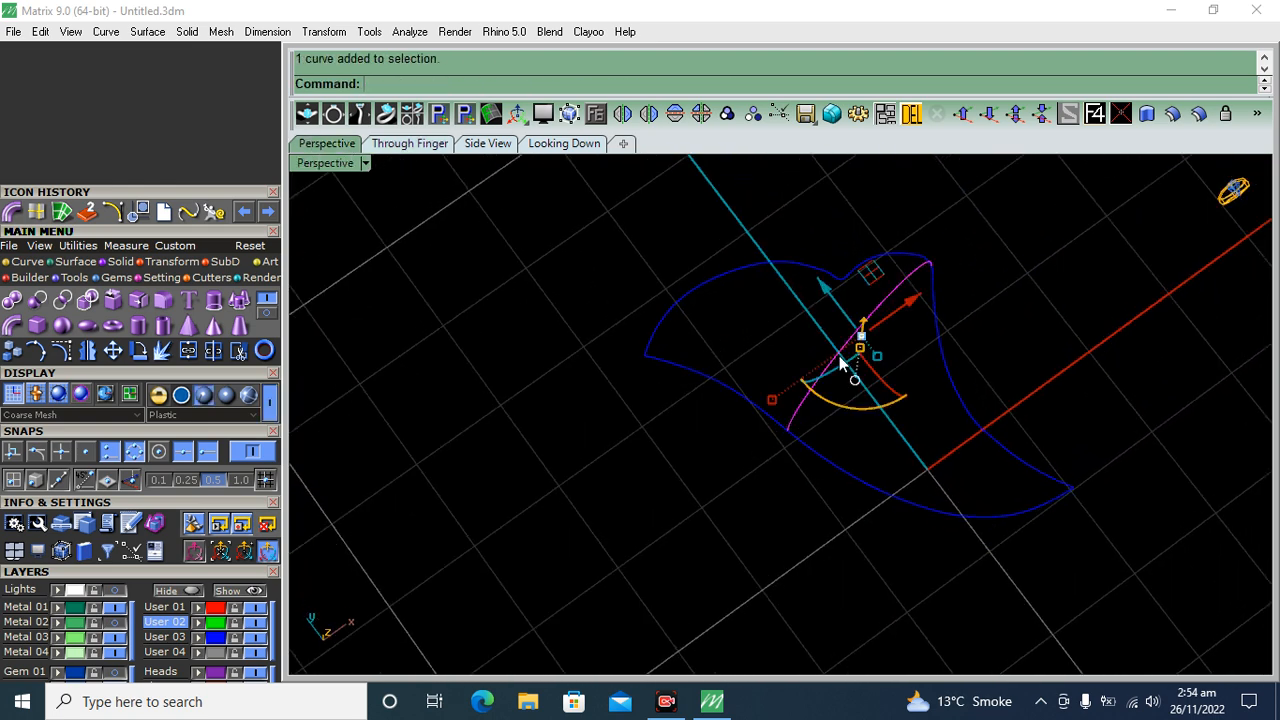
{"action": "left_click", "coordinate": [88, 212]}
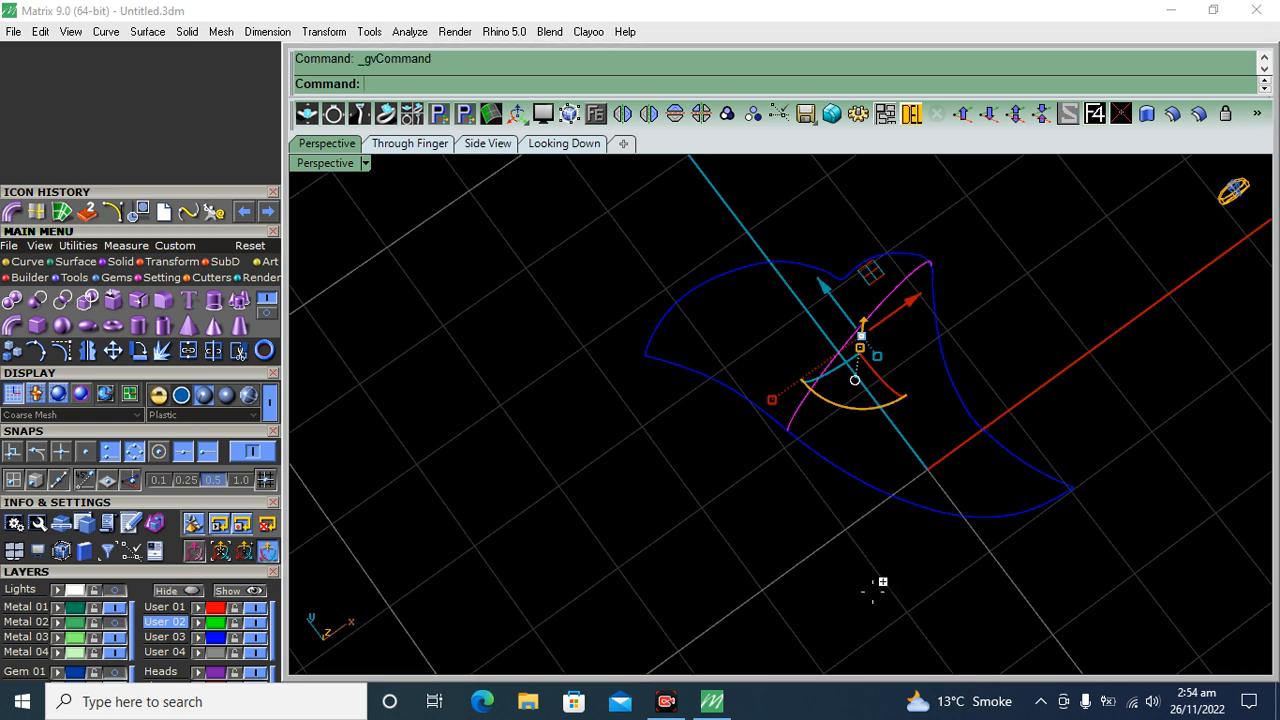
{"action": "left_click", "coordinate": [789, 430]}
{"action": "left_click", "coordinate": [930, 265]}
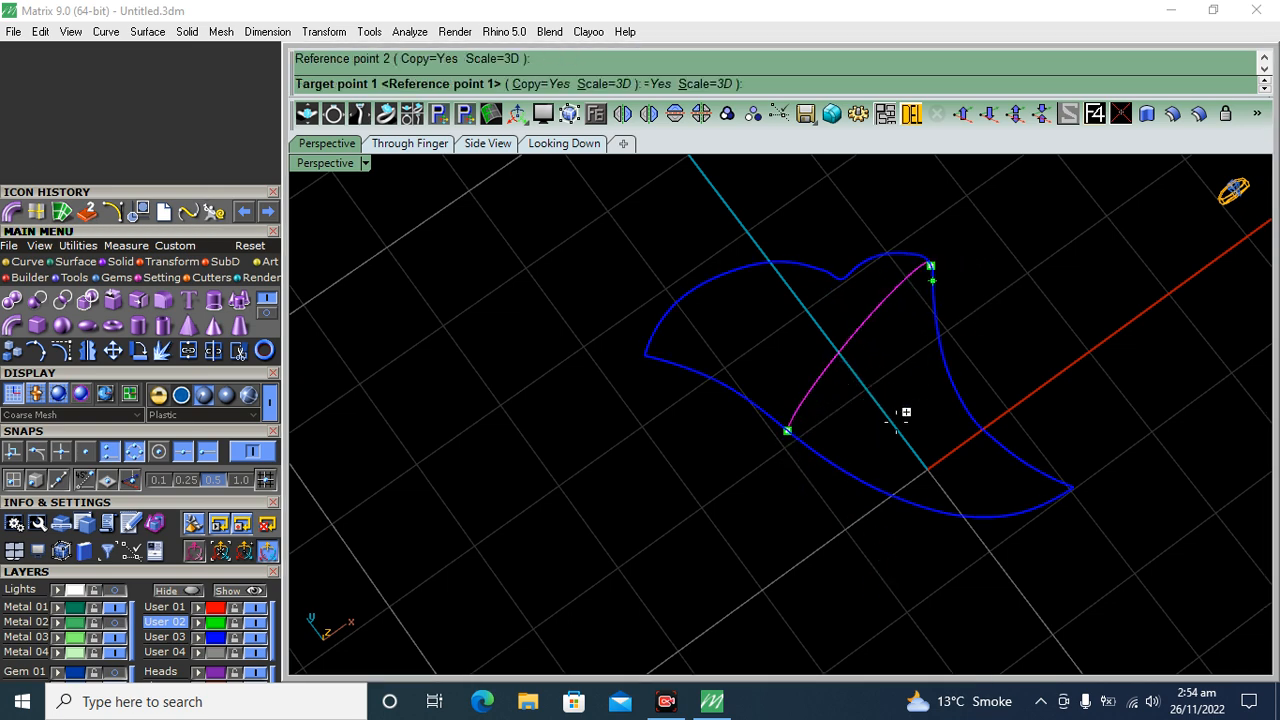
{"action": "left_click", "coordinate": [955, 398]}
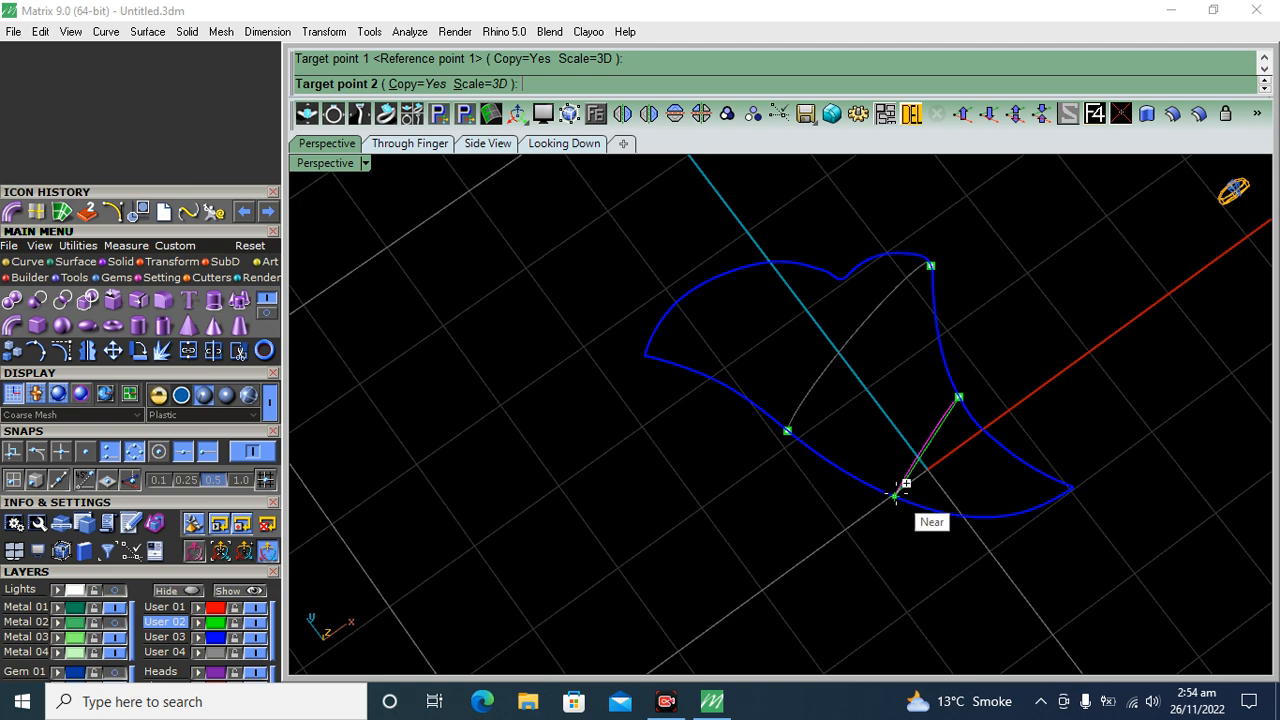
{"action": "scroll", "coordinate": [1020, 533], "scroll_direction": "up", "scroll_amount": 6}
{"action": "left_click", "coordinate": [1099, 373]}
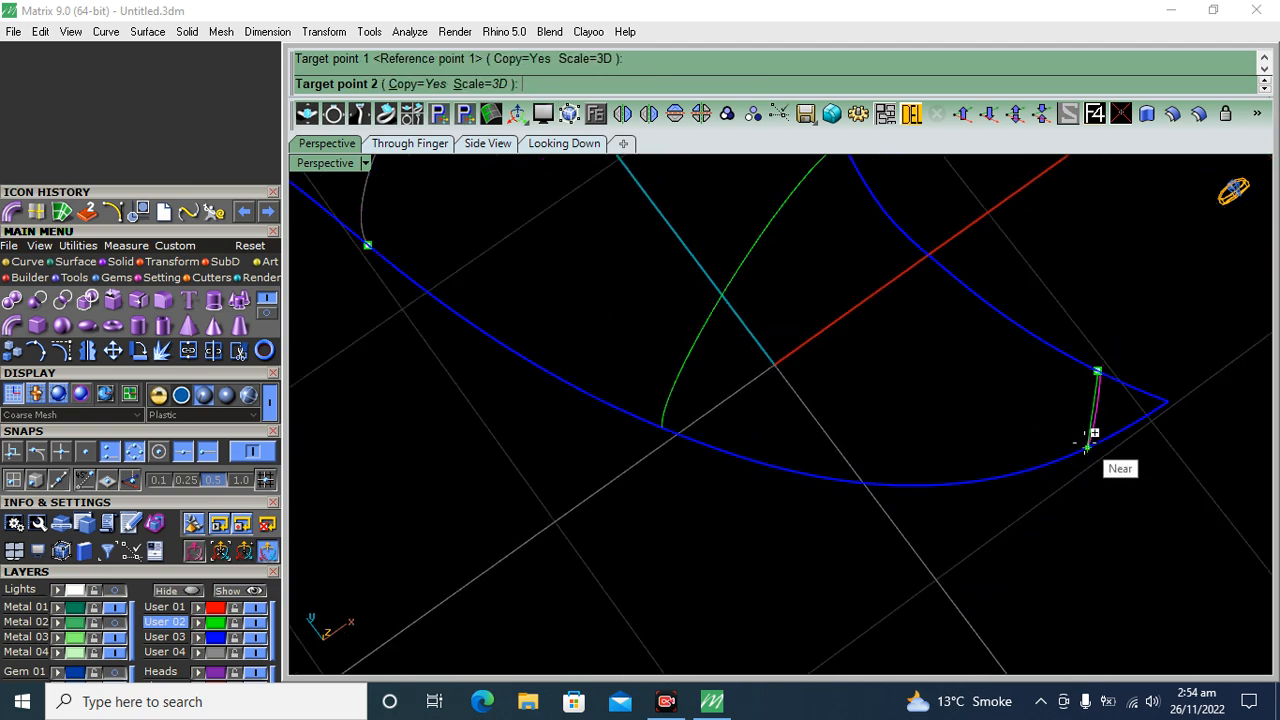
{"action": "left_click", "coordinate": [1088, 447]}
Place two more scaled copies of the arc across the outline's broad end, one midway and one close to its far corner.
{"action": "scroll", "coordinate": [932, 490], "scroll_direction": "down", "scroll_amount": 8}
{"action": "right_click_drag", "start_coordinate": [630, 475], "coordinate": [742, 455]}
{"action": "left_click", "coordinate": [605, 287]}
{"action": "left_click", "coordinate": [620, 433]}
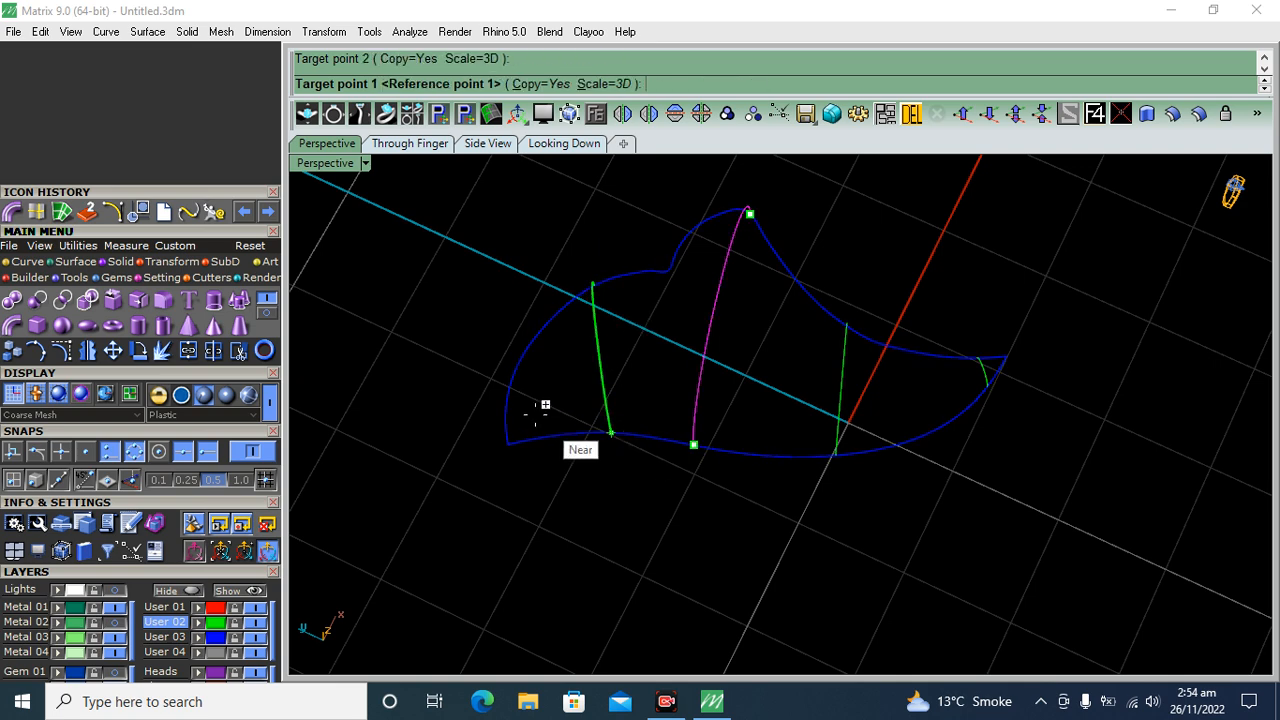
{"action": "scroll", "coordinate": [522, 368], "scroll_direction": "up", "scroll_amount": 3}
{"action": "left_click", "coordinate": [517, 375]}
{"action": "left_click", "coordinate": [534, 450]}
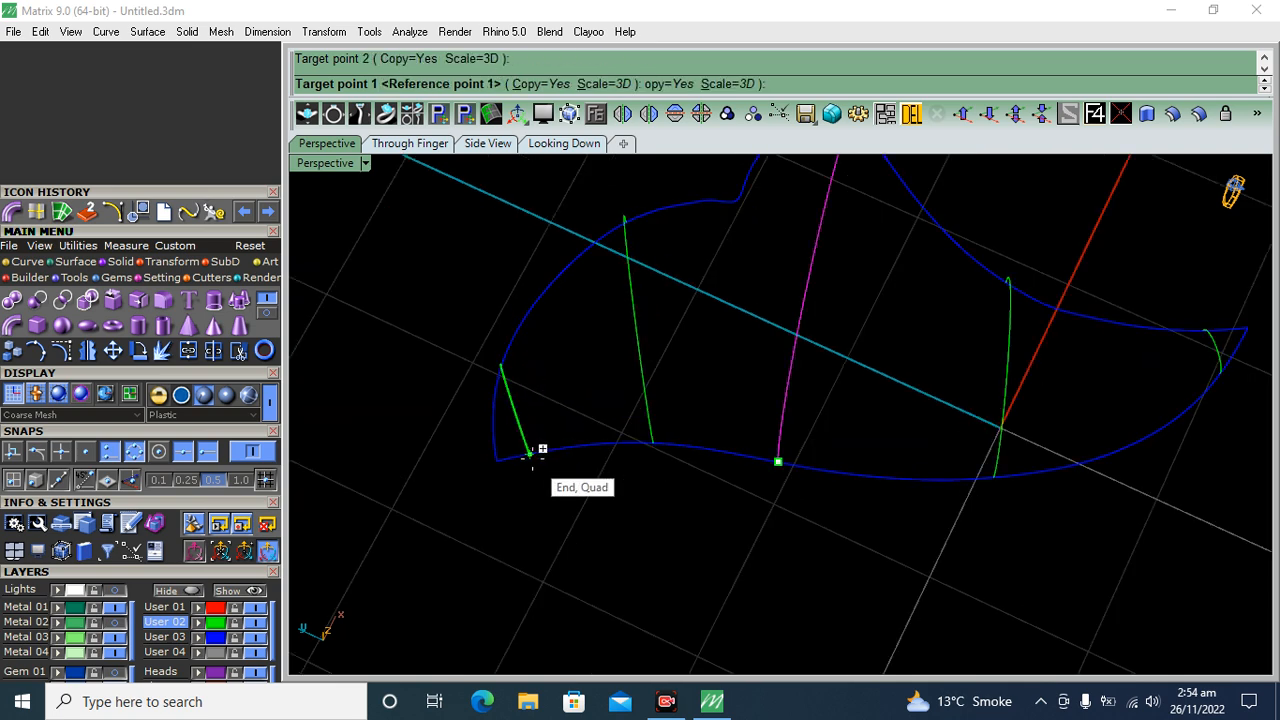
{"action": "right_click", "coordinate": [541, 487]}
Split the shell outline with points at its two end tips and check that both halves select separately.
{"action": "scroll", "coordinate": [651, 454], "scroll_direction": "down", "scroll_amount": 6}
{"action": "right_click_drag", "start_coordinate": [880, 422], "coordinate": [795, 418]}
{"action": "left_click", "coordinate": [783, 415]}
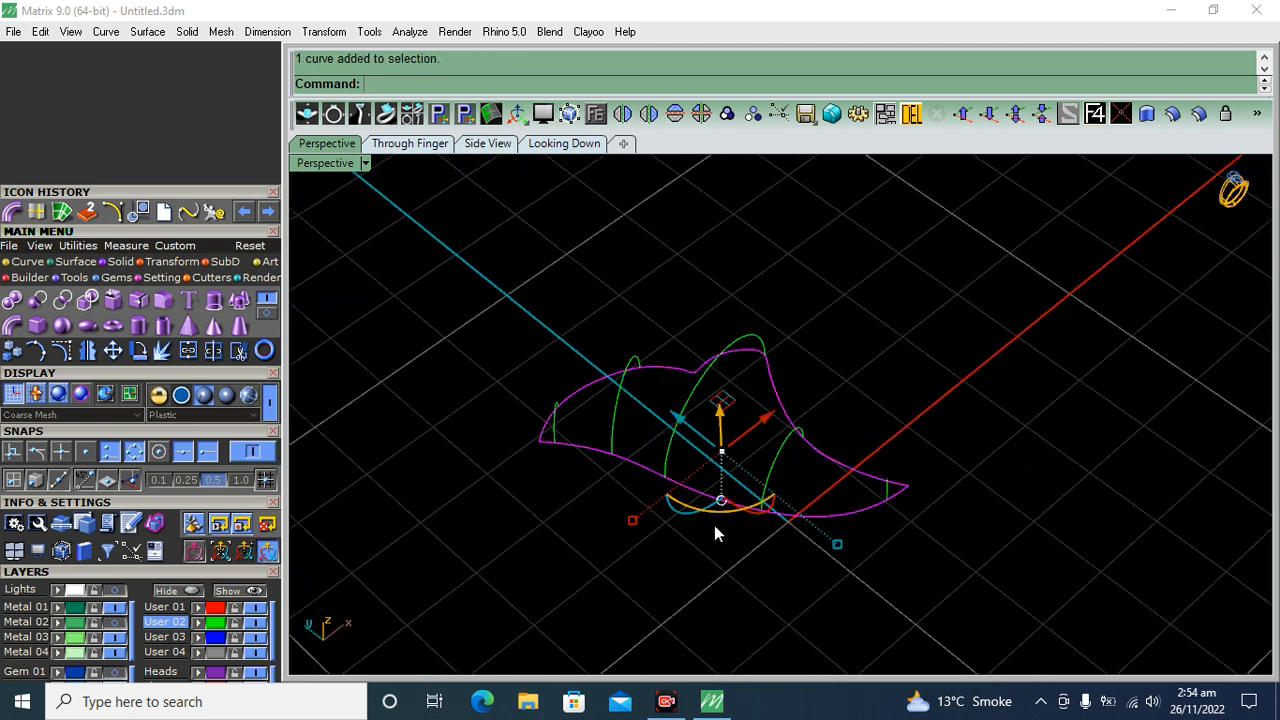
{"action": "left_click", "coordinate": [214, 350]}
{"action": "left_click", "coordinate": [443, 84]}
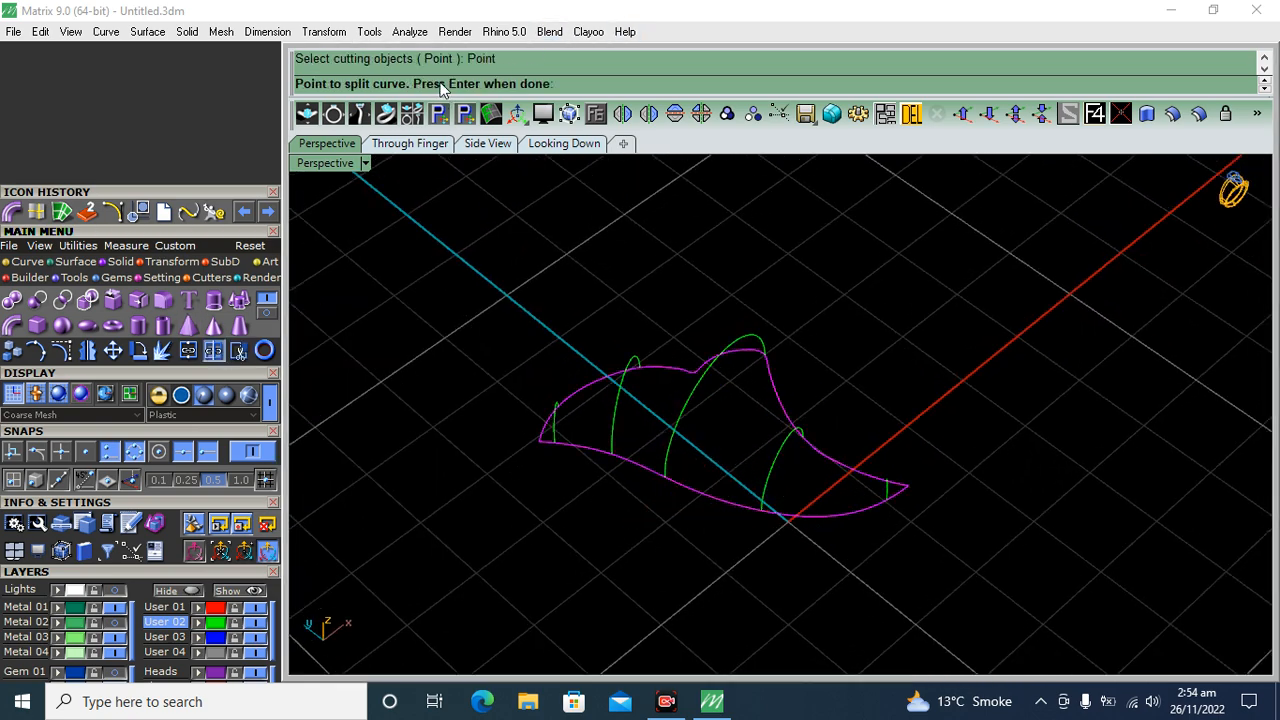
{"action": "right_click_drag", "start_coordinate": [383, 453], "coordinate": [378, 502]}
{"action": "left_click", "coordinate": [541, 432]}
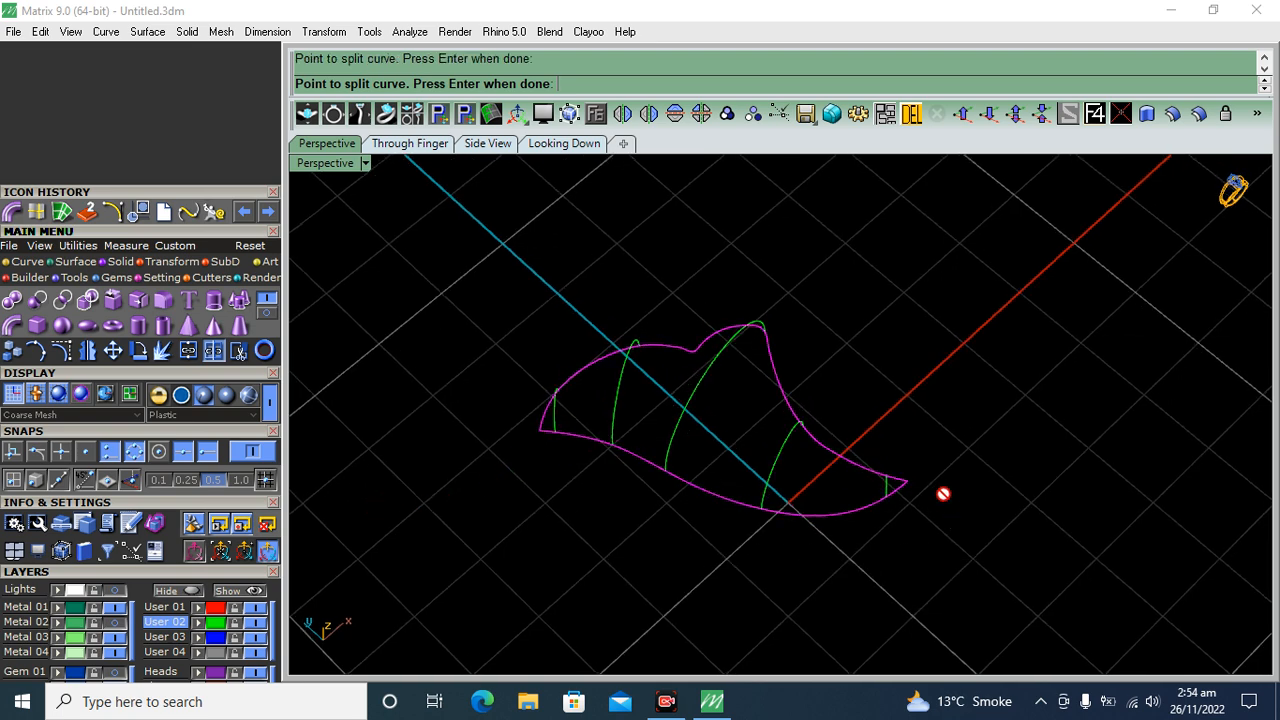
{"action": "left_click", "coordinate": [906, 482]}
{"action": "key", "text": "Return"}
{"action": "left_click", "coordinate": [830, 482]}
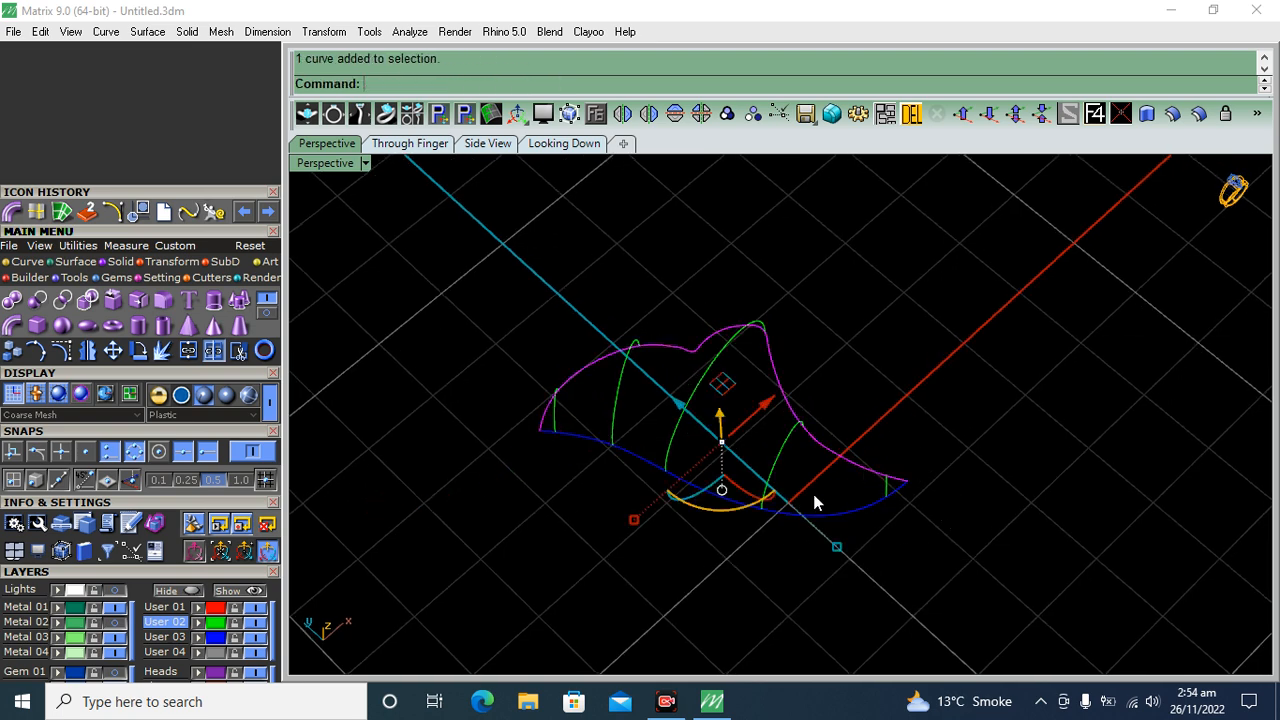
{"action": "left_click", "coordinate": [806, 519]}
{"action": "left_click", "coordinate": [915, 390]}
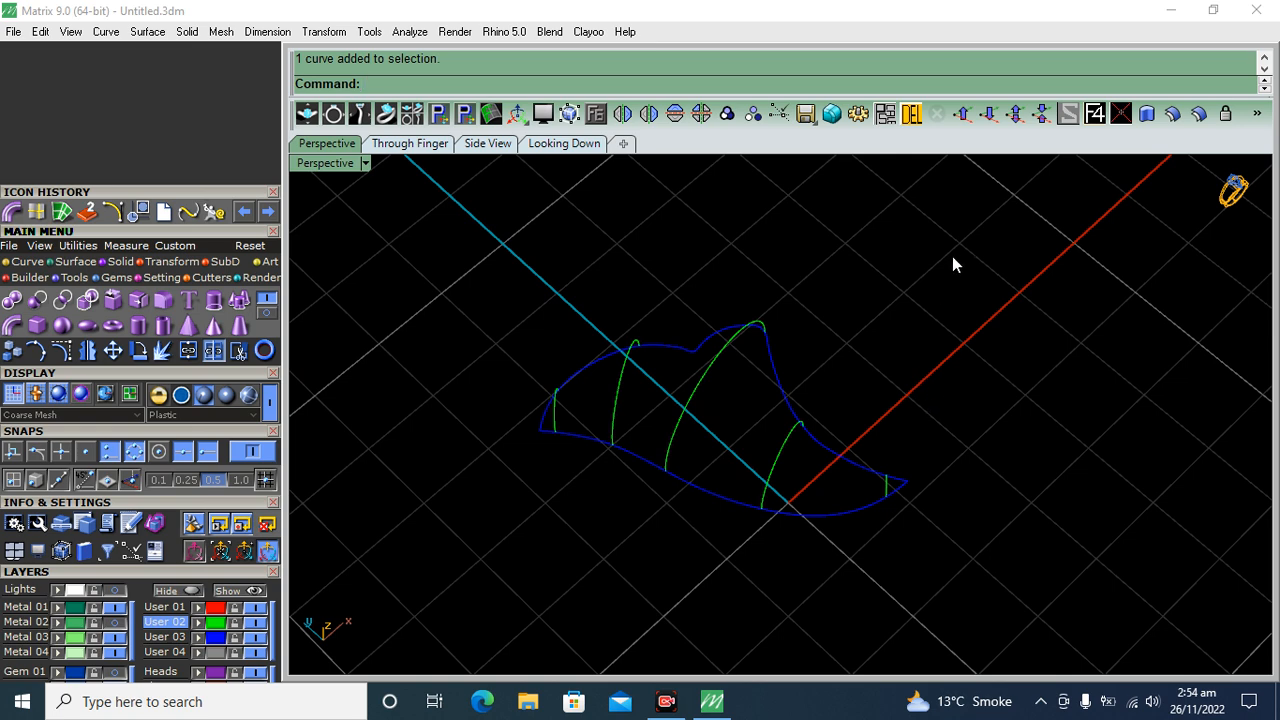
Rebuild the two outline halves and the five arcs with 50 points at degree 3, deleting the input curves.
{"action": "left_click_drag", "start_coordinate": [951, 261], "coordinate": [421, 586]}
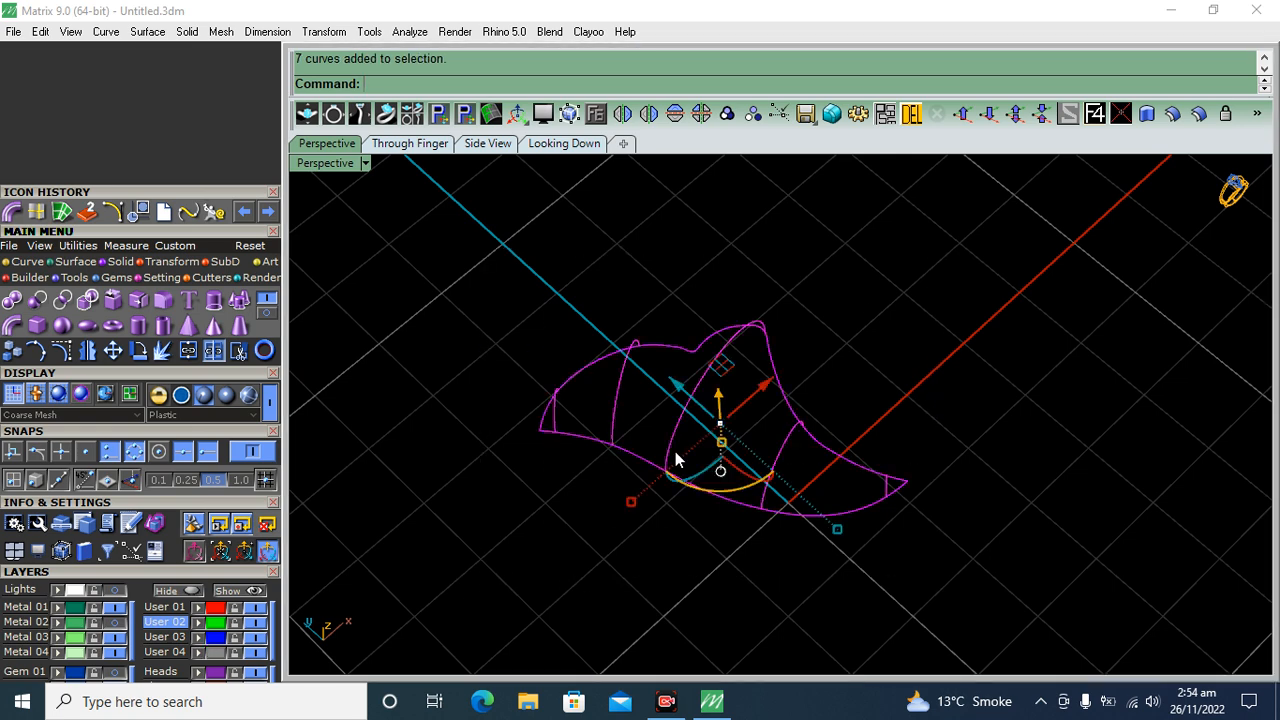
{"action": "left_click", "coordinate": [20, 262]}
{"action": "left_click", "coordinate": [208, 300]}
{"action": "double_click", "coordinate": [586, 267]}
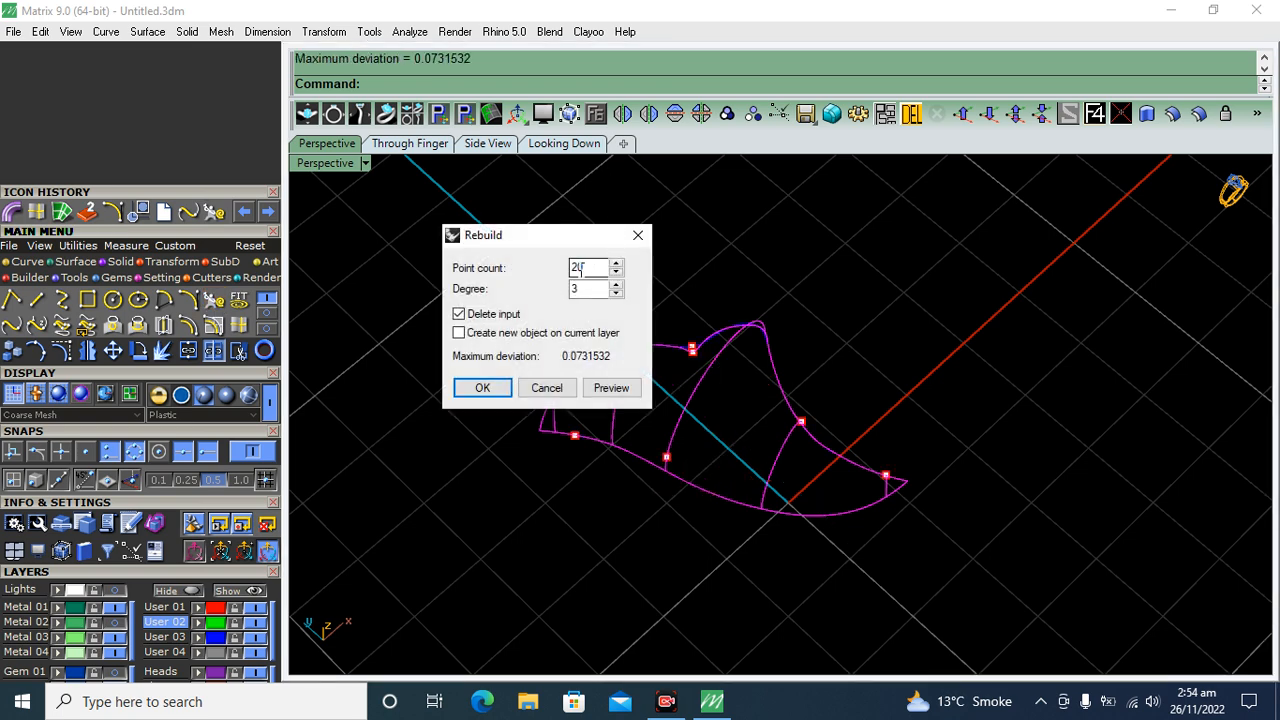
{"action": "left_click", "coordinate": [612, 387]}
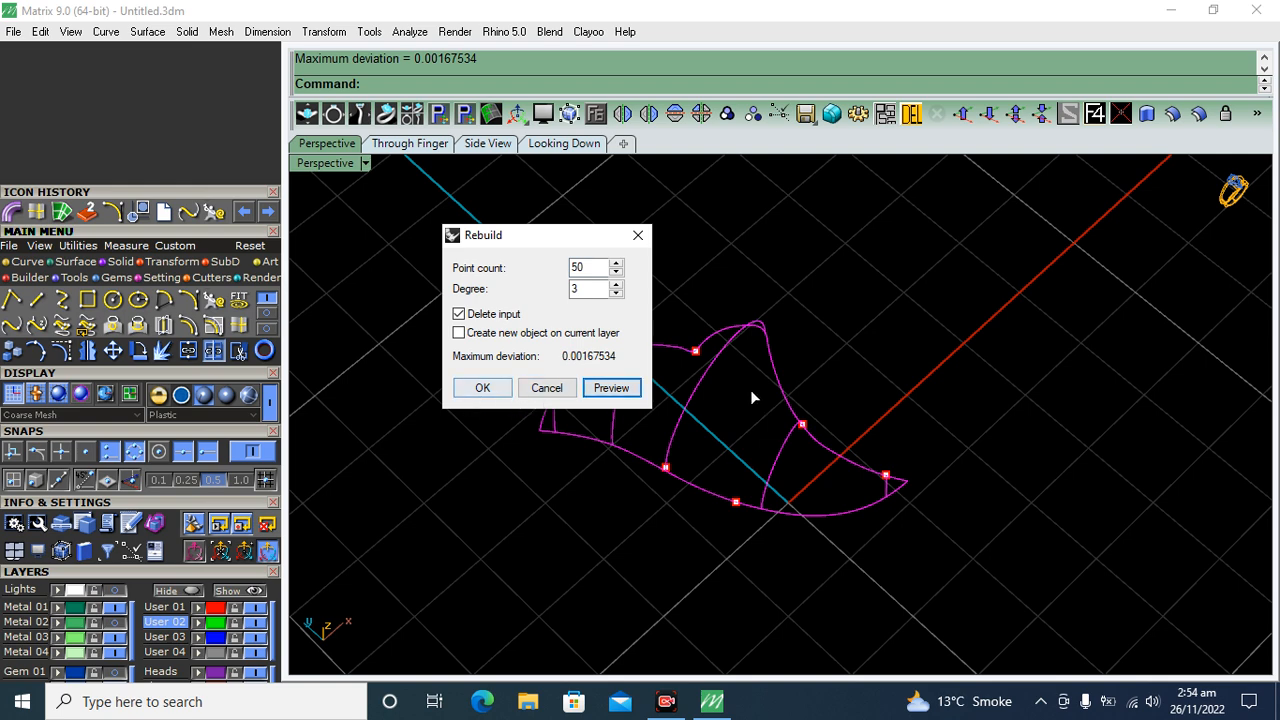
{"action": "scroll", "coordinate": [735, 370], "scroll_direction": "up", "scroll_amount": 6}
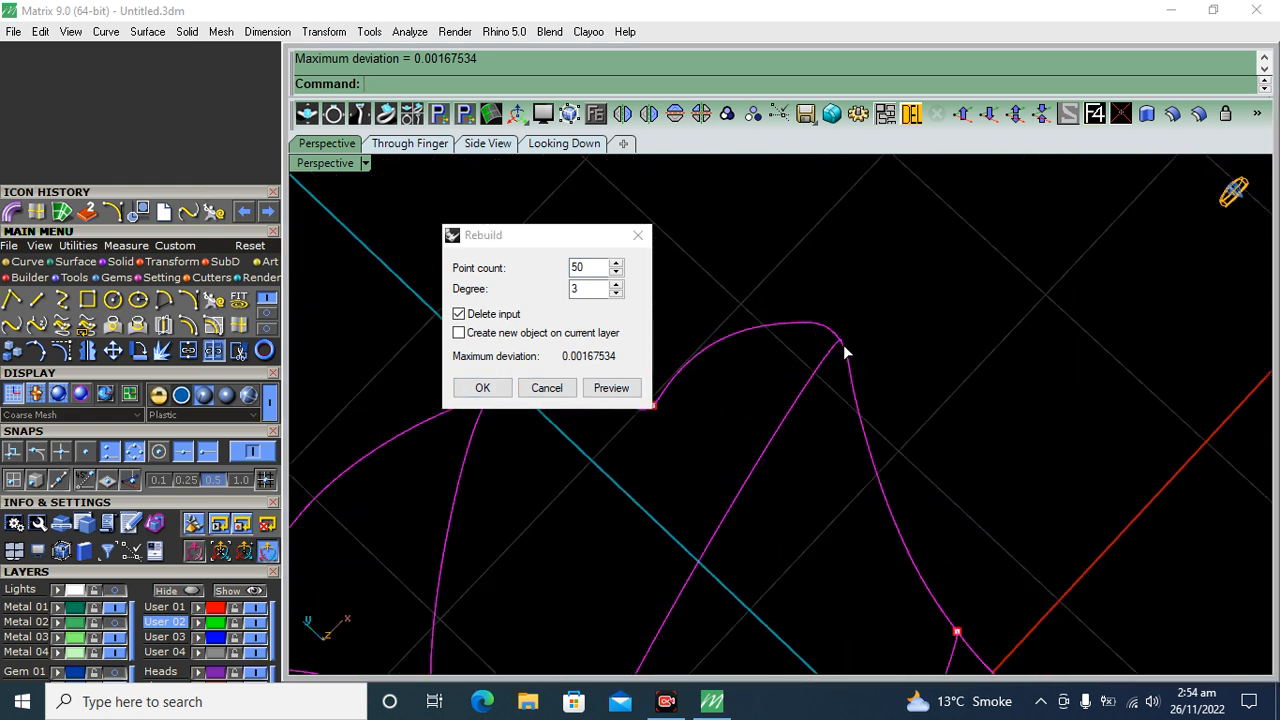
{"action": "left_click", "coordinate": [551, 267]}
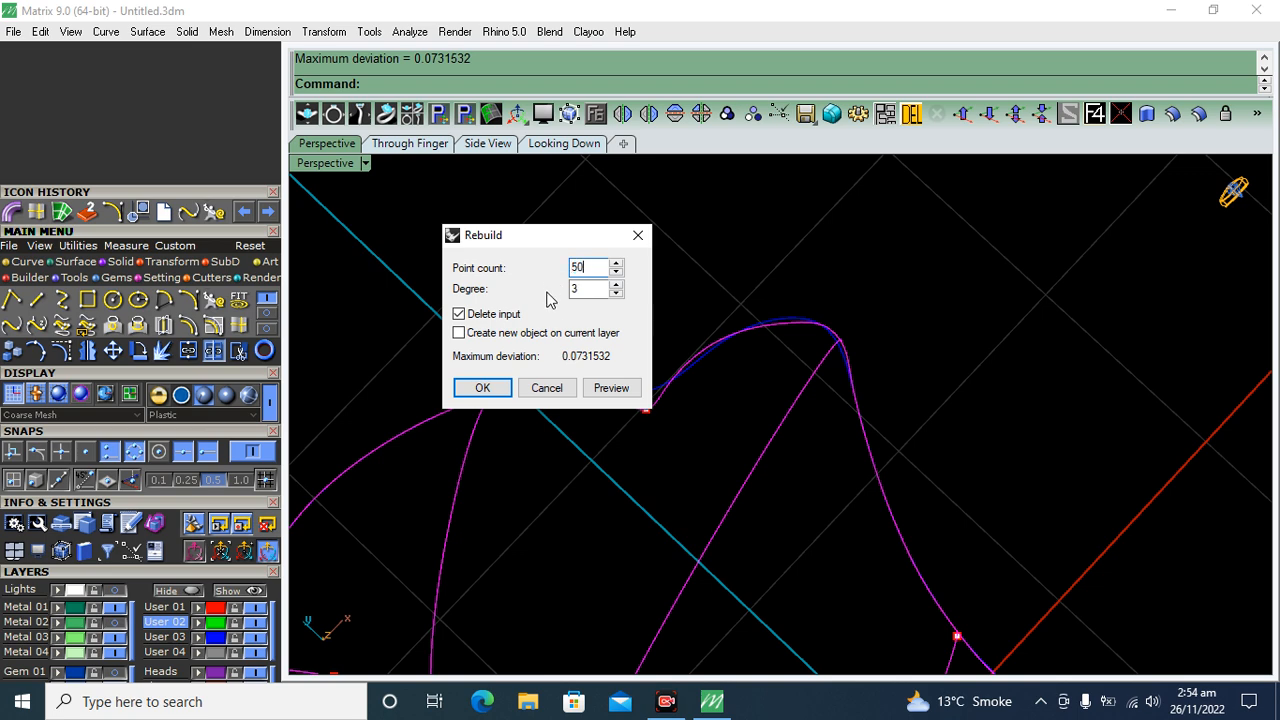
{"action": "left_click", "coordinate": [611, 389]}
{"action": "left_click", "coordinate": [500, 390]}
{"action": "scroll", "coordinate": [788, 463], "scroll_direction": "down", "scroll_amount": 5}
{"action": "right_click_drag", "start_coordinate": [788, 463], "coordinate": [873, 277]}
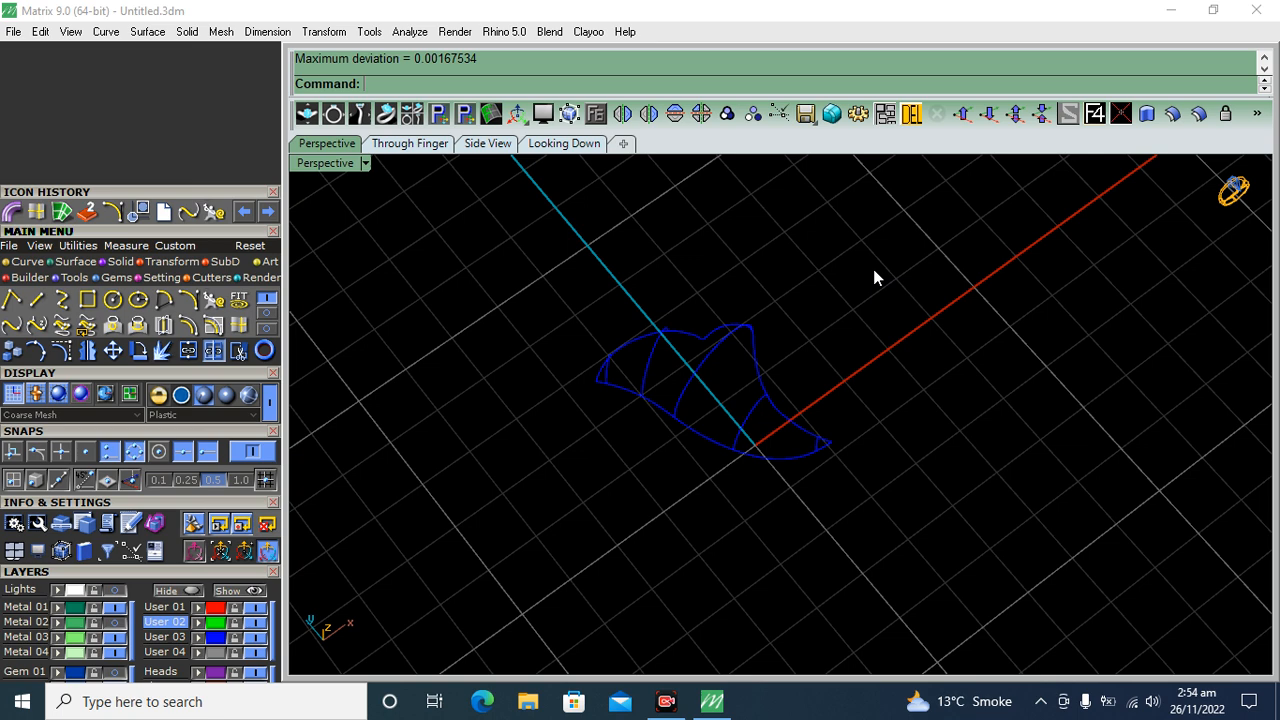
Create a curve-network surface from the seven shell curves with 0.01 edge and interior tolerances and position edge matching.
{"action": "left_click_drag", "start_coordinate": [531, 558], "coordinate": [532, 558]}
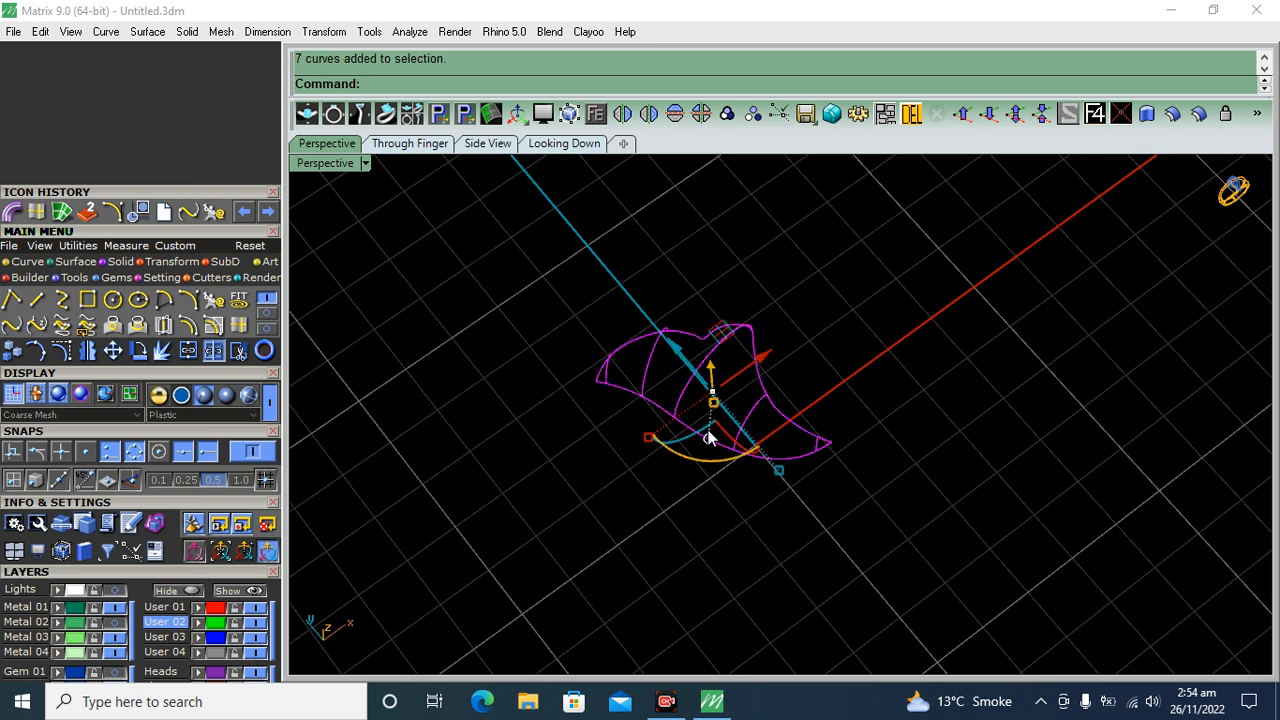
{"action": "left_click", "coordinate": [62, 212]}
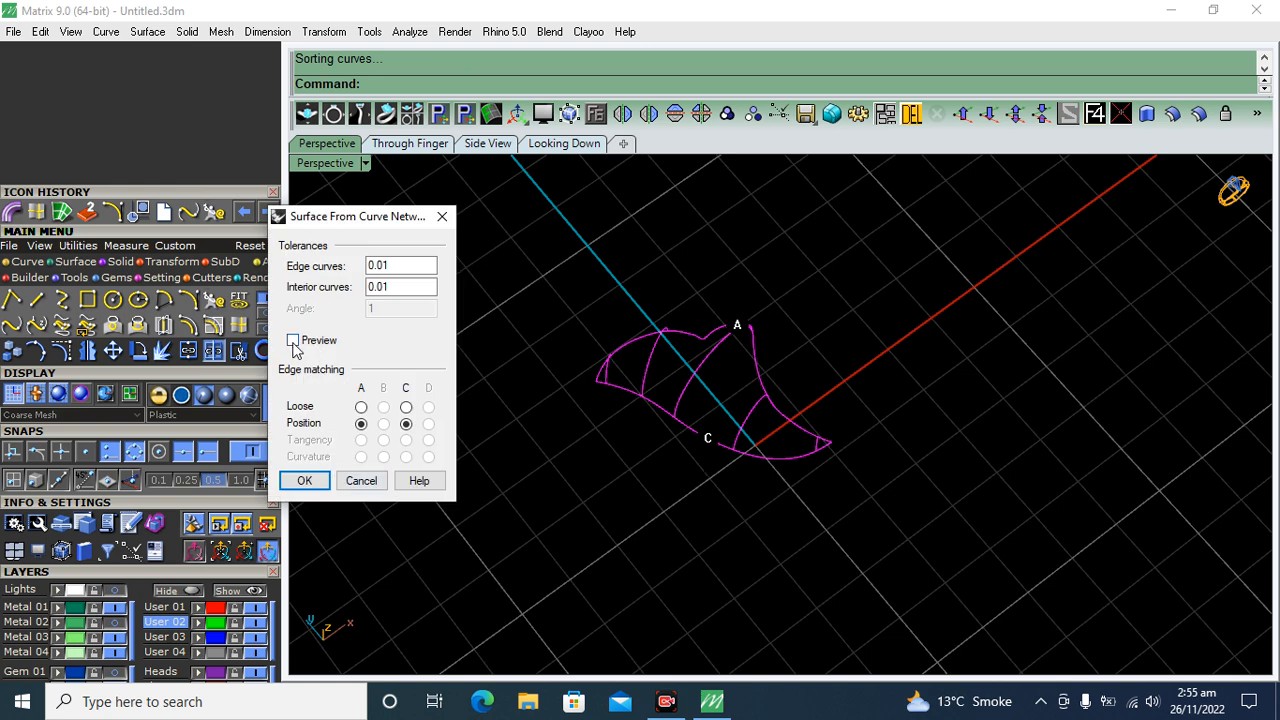
{"action": "right_click_drag", "start_coordinate": [761, 440], "coordinate": [788, 476], "text": "shift"}
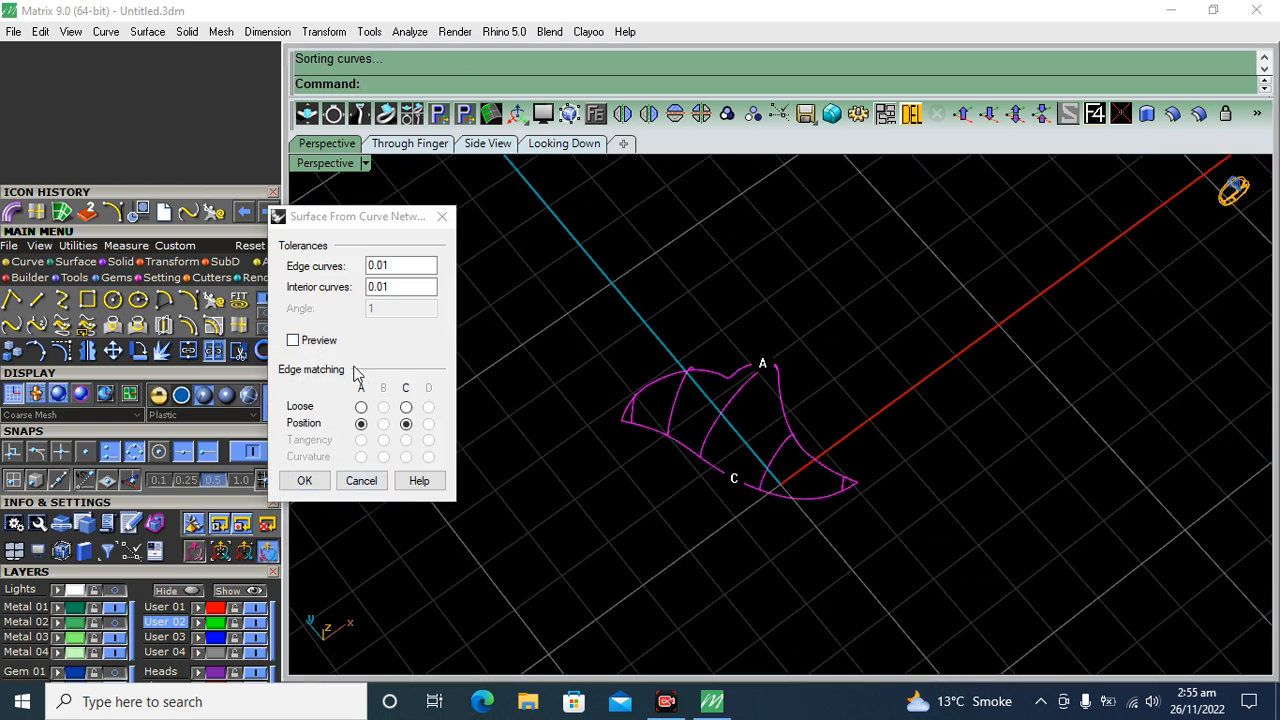
{"action": "left_click", "coordinate": [293, 341]}
{"action": "left_click", "coordinate": [304, 480]}
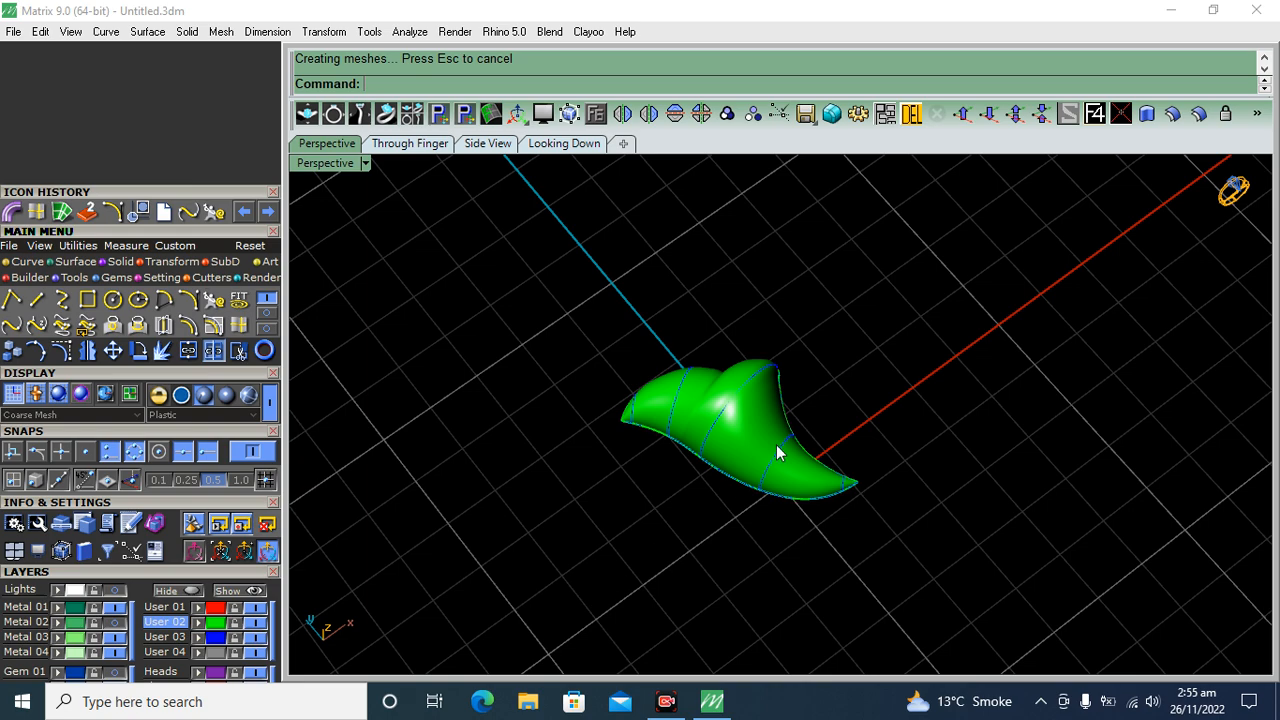
Move the second shell's surface to the Metal 01 layer.
{"action": "scroll", "coordinate": [730, 470], "scroll_direction": "up", "scroll_amount": 4}
{"action": "left_click", "coordinate": [750, 452]}
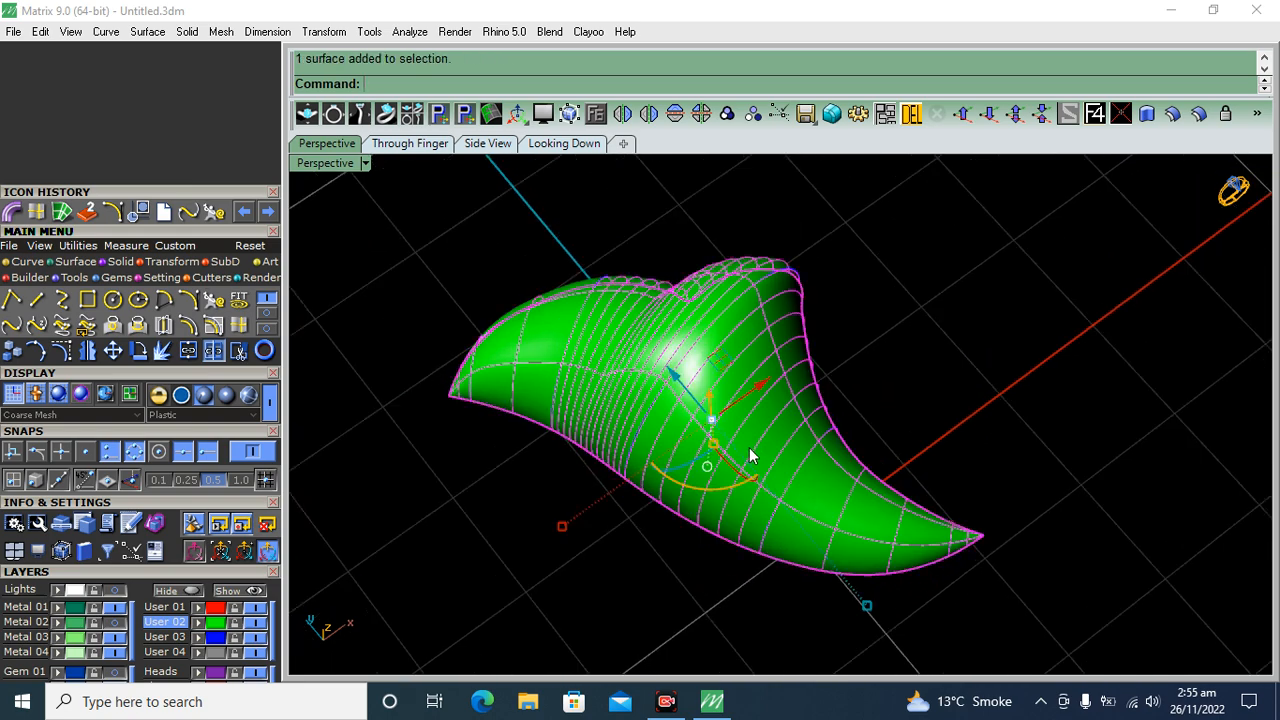
{"action": "left_click", "coordinate": [57, 609]}
{"action": "left_click", "coordinate": [595, 585]}
{"action": "right_click_drag", "start_coordinate": [727, 480], "coordinate": [765, 372]}
{"action": "right_click_drag", "start_coordinate": [882, 426], "coordinate": [791, 396]}
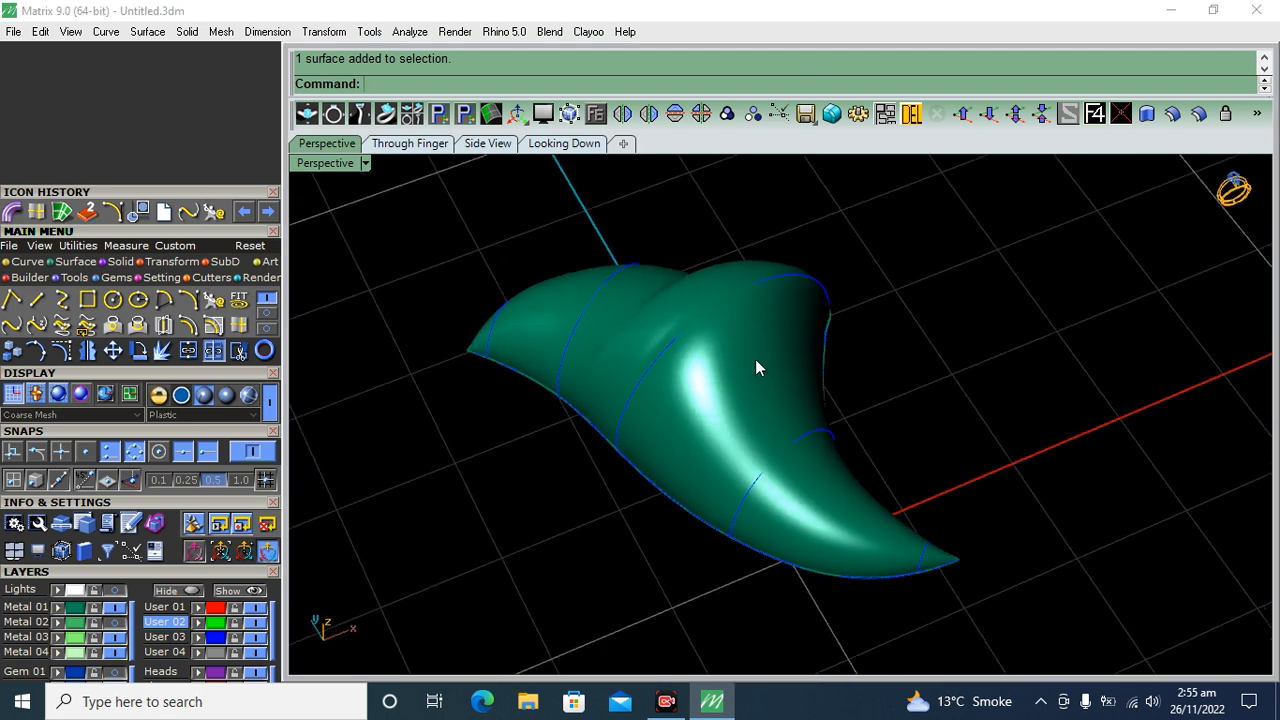
Rebuild the large middle arc on the shell with fewer control points.
{"action": "left_click", "coordinate": [640, 390]}
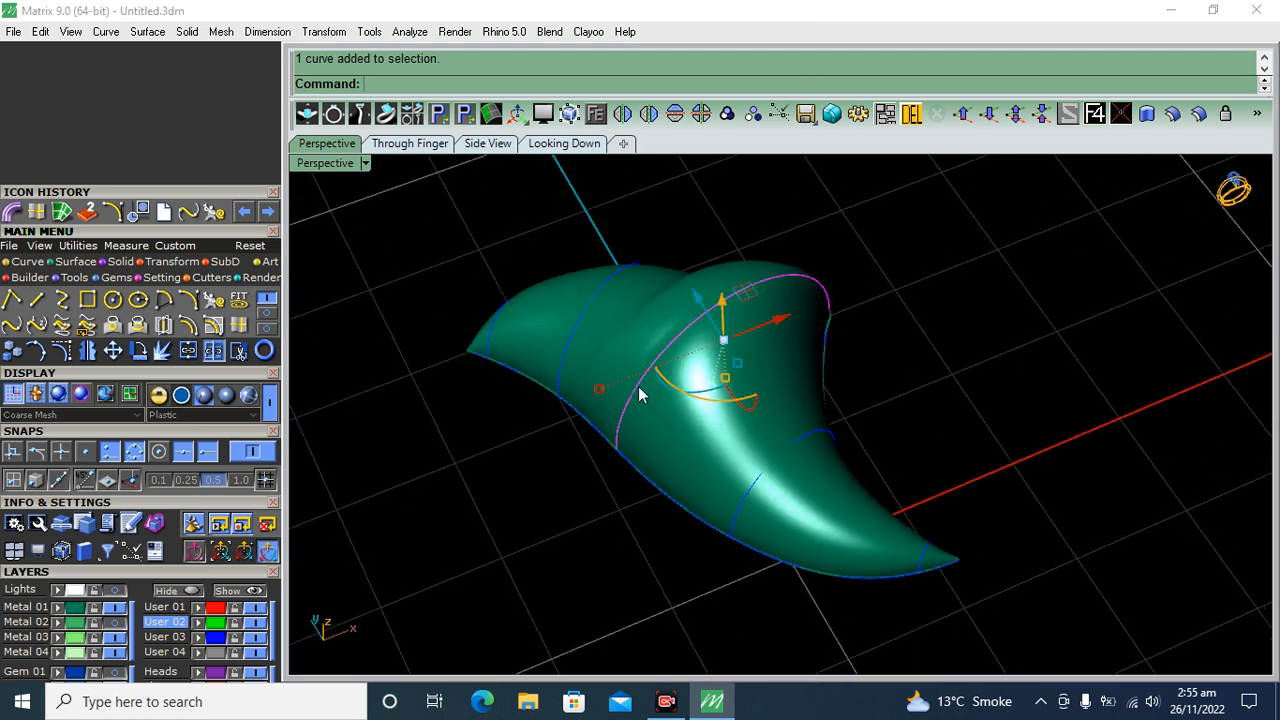
{"action": "left_click", "coordinate": [218, 305]}
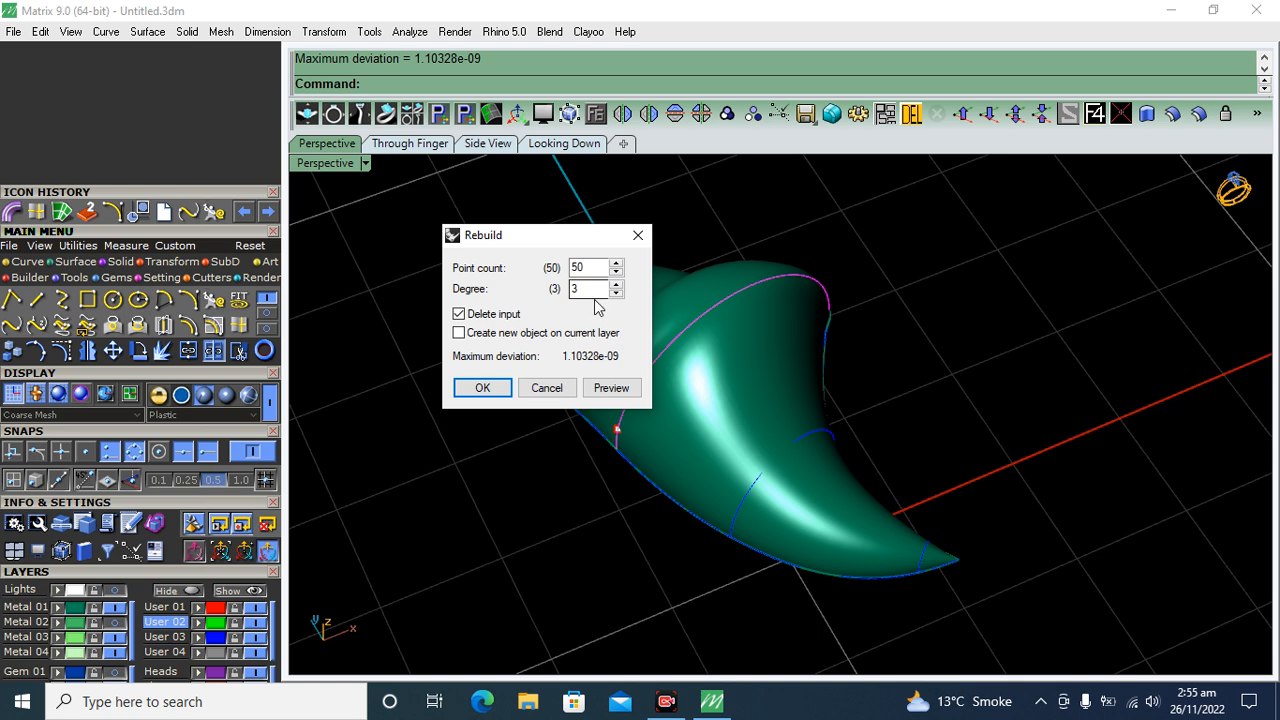
{"action": "double_click", "coordinate": [591, 267]}
{"action": "left_click", "coordinate": [482, 388]}
{"action": "right_click_drag", "start_coordinate": [920, 376], "coordinate": [721, 351]}
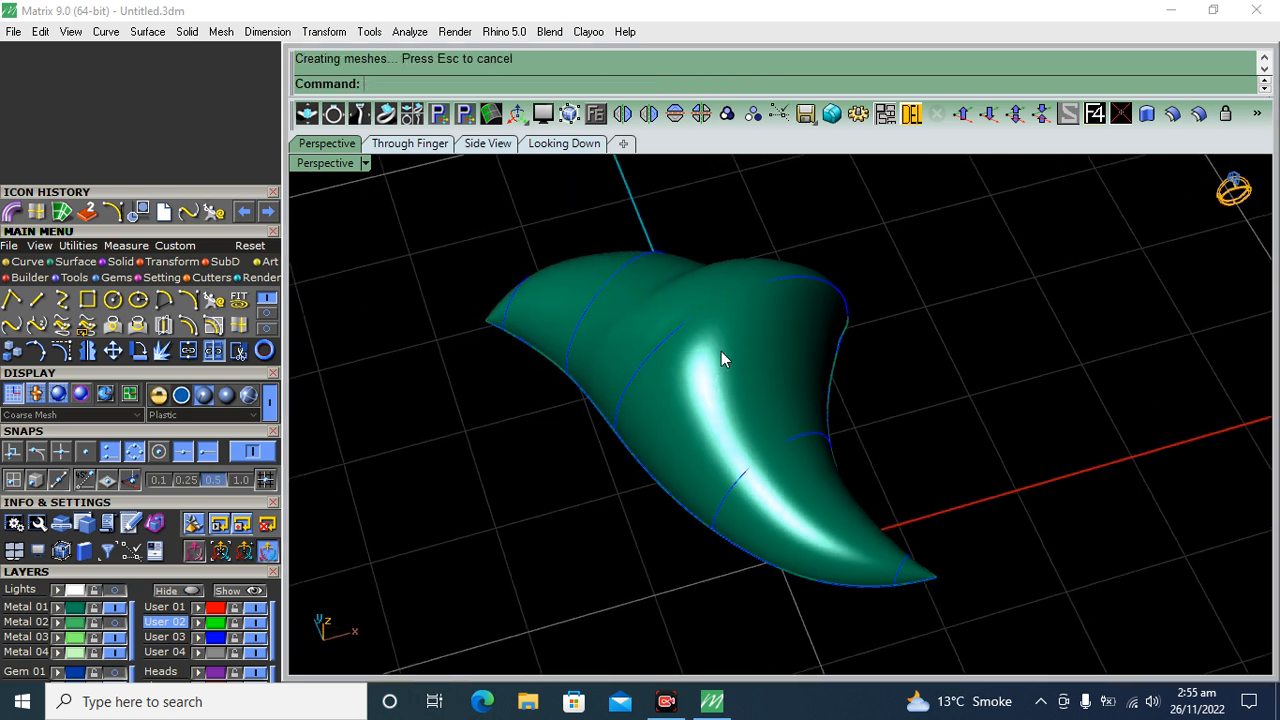
Show the middle arc's control points and turn off object snapping.
{"action": "left_click", "coordinate": [653, 353]}
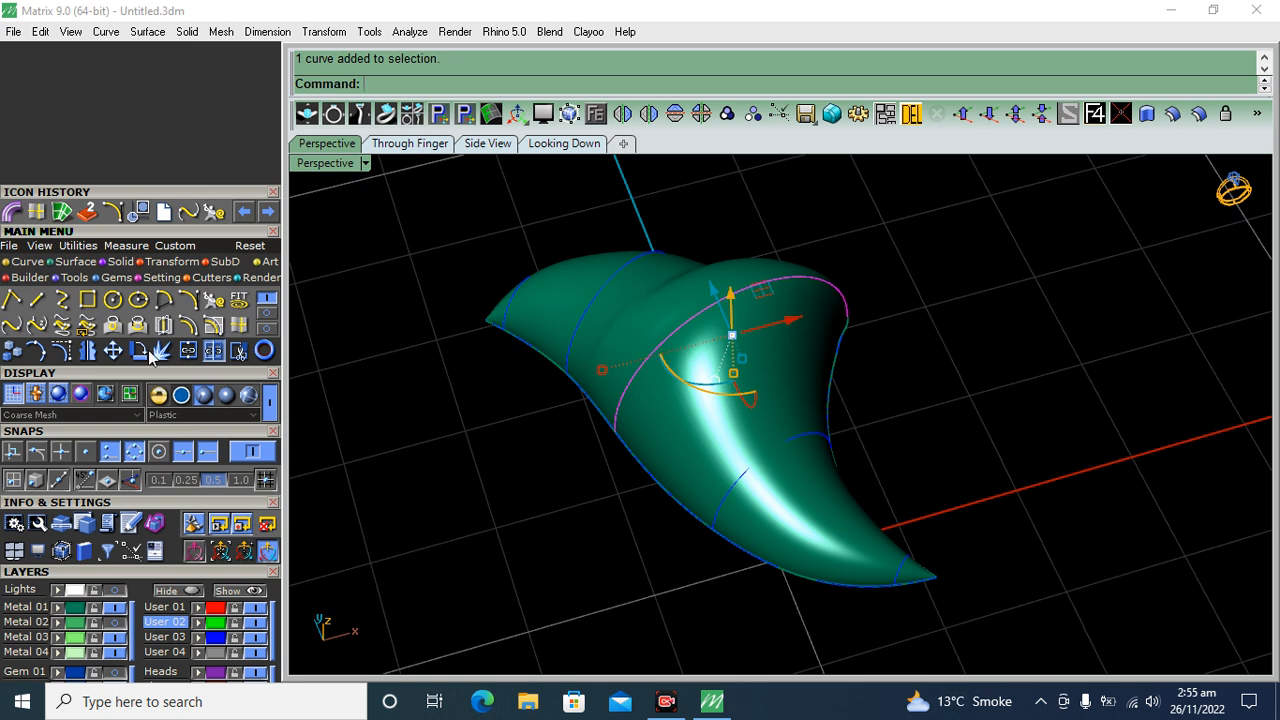
{"action": "left_click", "coordinate": [61, 350]}
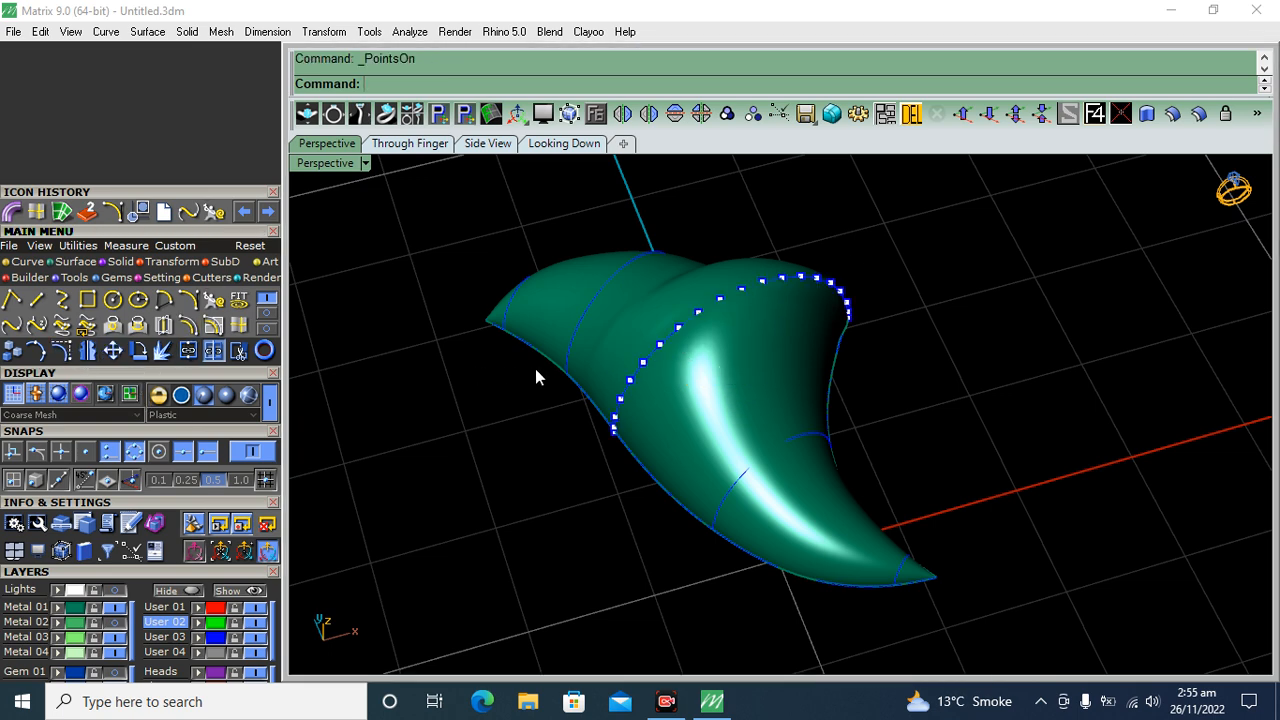
{"action": "left_click", "coordinate": [256, 461]}
{"action": "right_click_drag", "start_coordinate": [790, 372], "coordinate": [650, 368]}
{"action": "scroll", "coordinate": [717, 362], "scroll_direction": "up", "scroll_amount": 6}
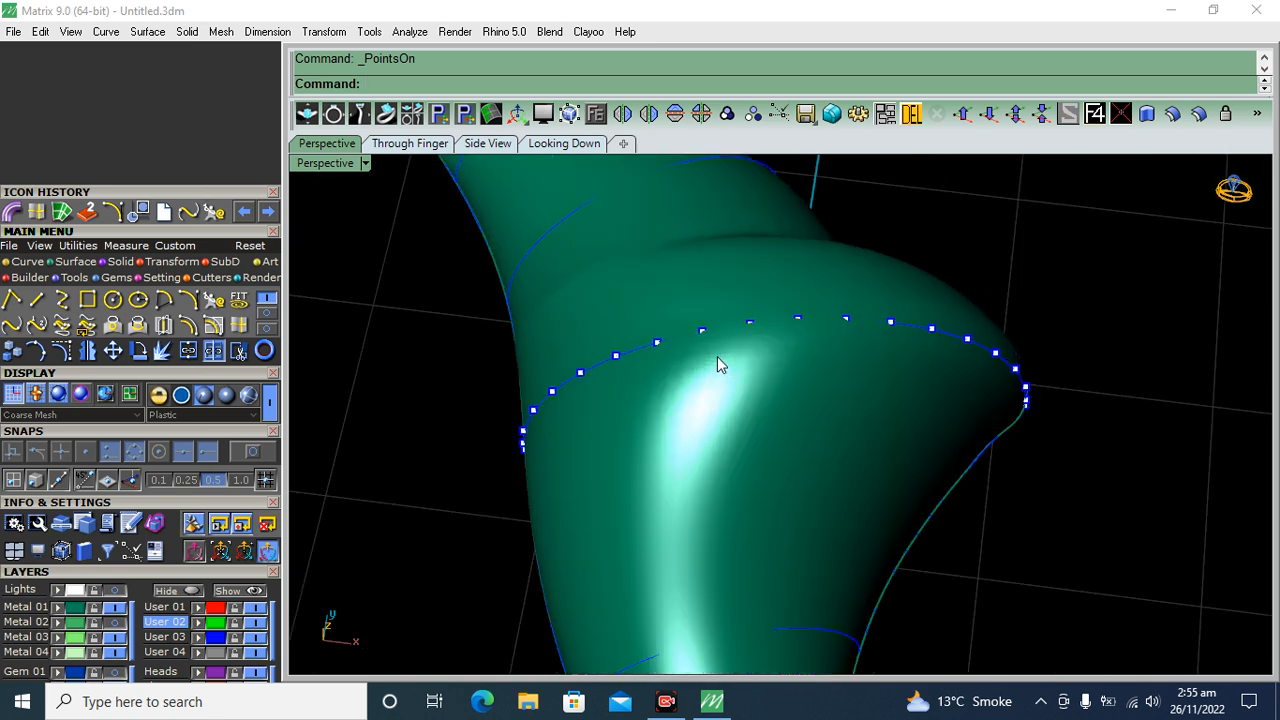
{"action": "scroll", "coordinate": [717, 362], "scroll_direction": "up", "scroll_amount": 2}
{"action": "right_click_drag", "start_coordinate": [720, 404], "coordinate": [584, 479]}
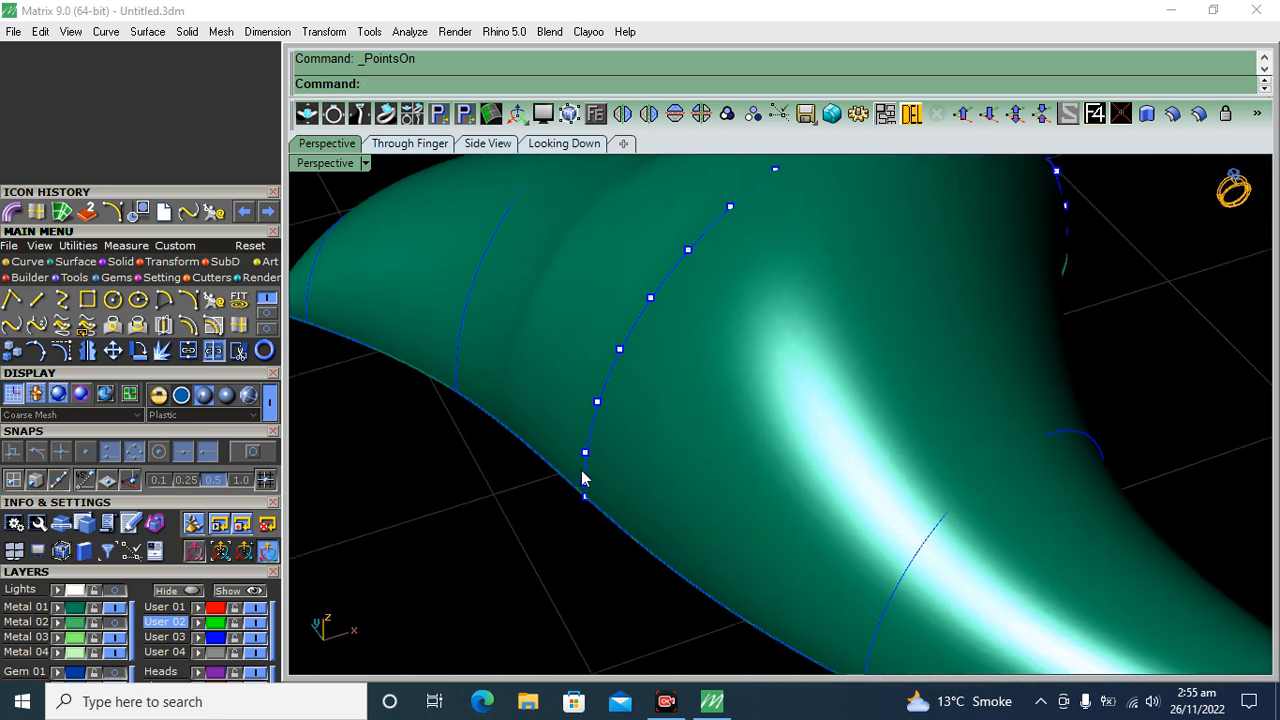
Select every other control point along the large middle arc and raise them with the gumball to form flutes across the shell.
{"action": "left_click", "coordinate": [585, 453]}
{"action": "left_click", "coordinate": [267, 551]}
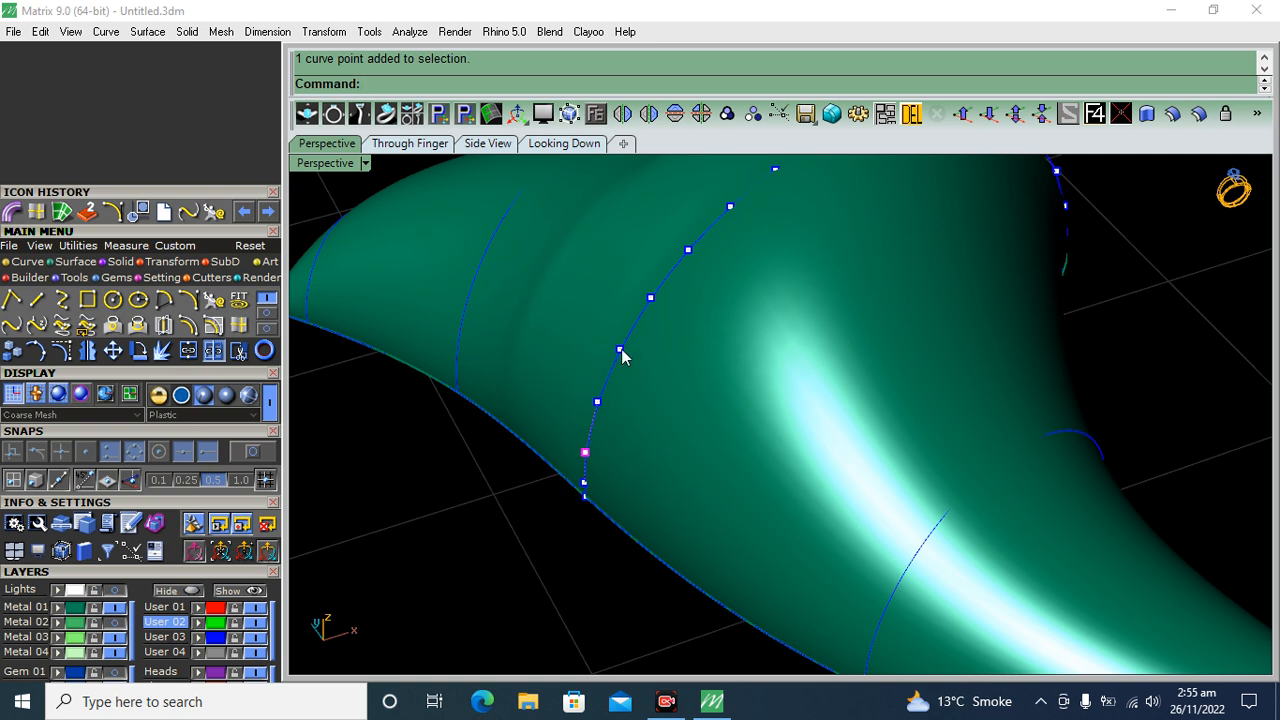
{"action": "right_click_drag", "start_coordinate": [643, 322], "coordinate": [613, 407]}
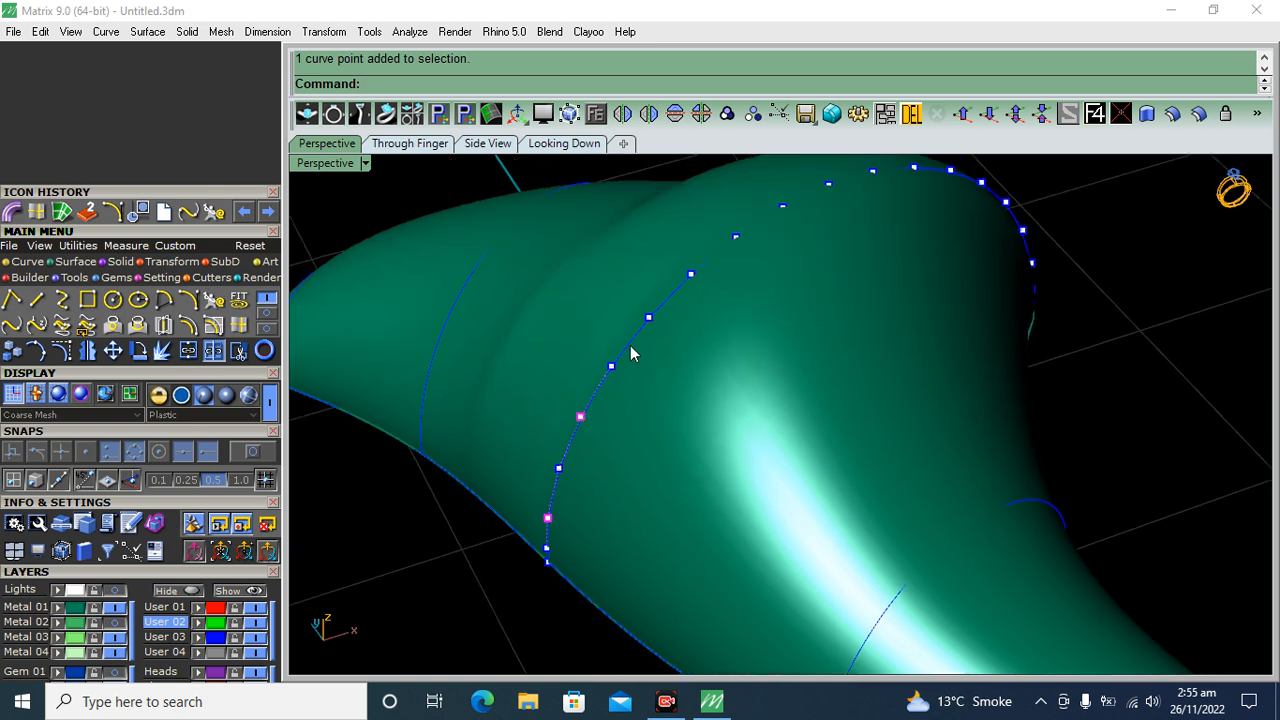
{"action": "right_click_drag", "start_coordinate": [678, 367], "coordinate": [711, 342]}
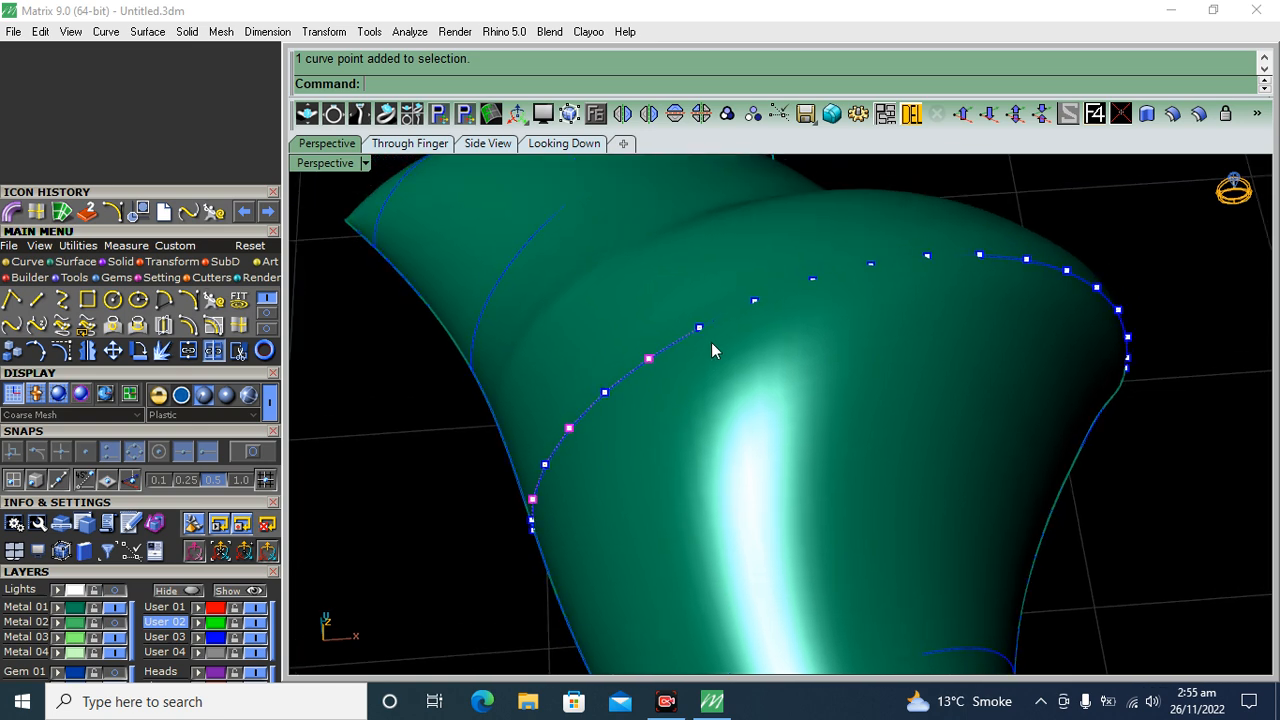
{"action": "left_click", "coordinate": [871, 263], "text": "shift"}
{"action": "left_click", "coordinate": [985, 268], "text": "shift"}
{"action": "left_click", "coordinate": [1036, 336]}
{"action": "right_click_drag", "start_coordinate": [987, 267], "coordinate": [717, 243]}
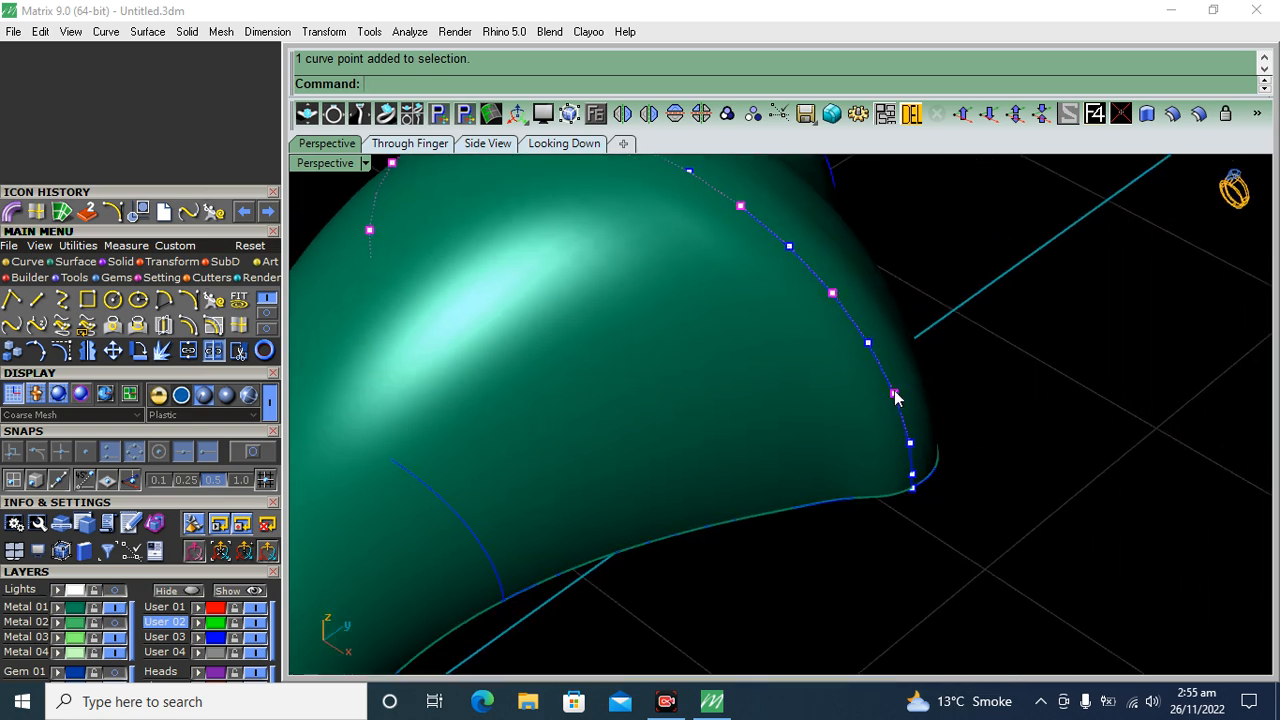
{"action": "scroll", "coordinate": [935, 372], "scroll_direction": "down", "scroll_amount": 5}
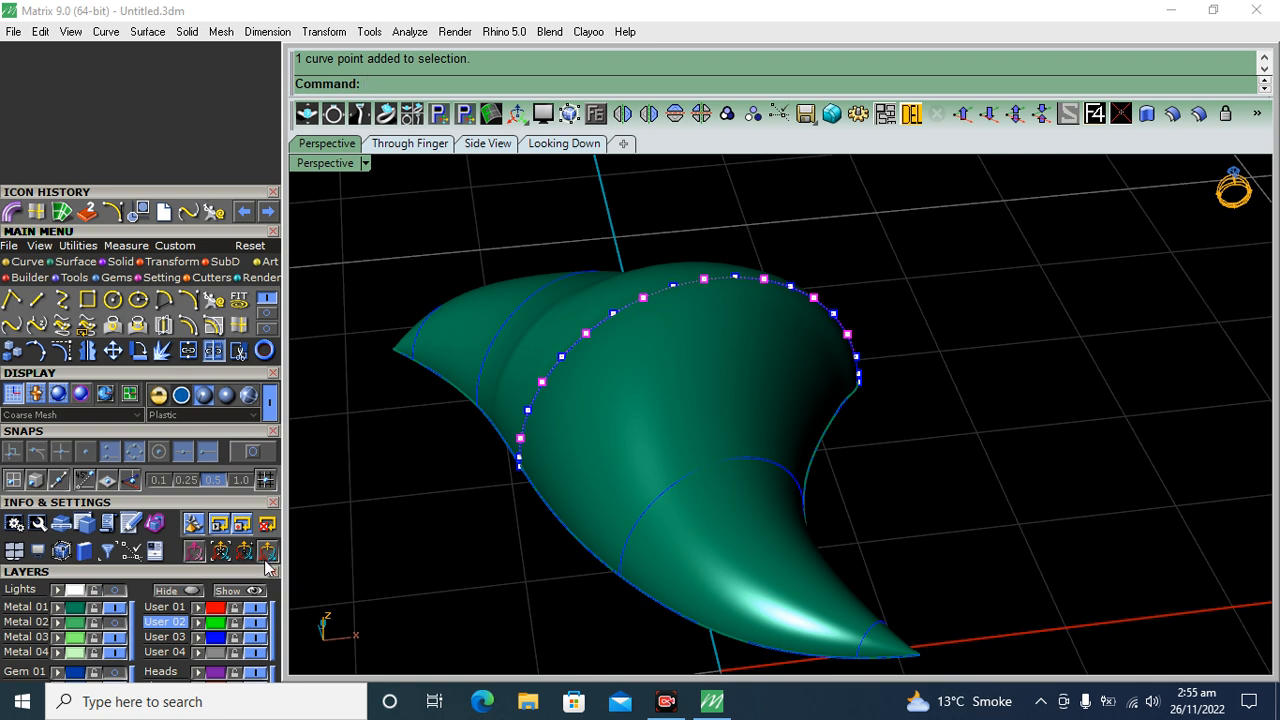
{"action": "left_click", "coordinate": [267, 553]}
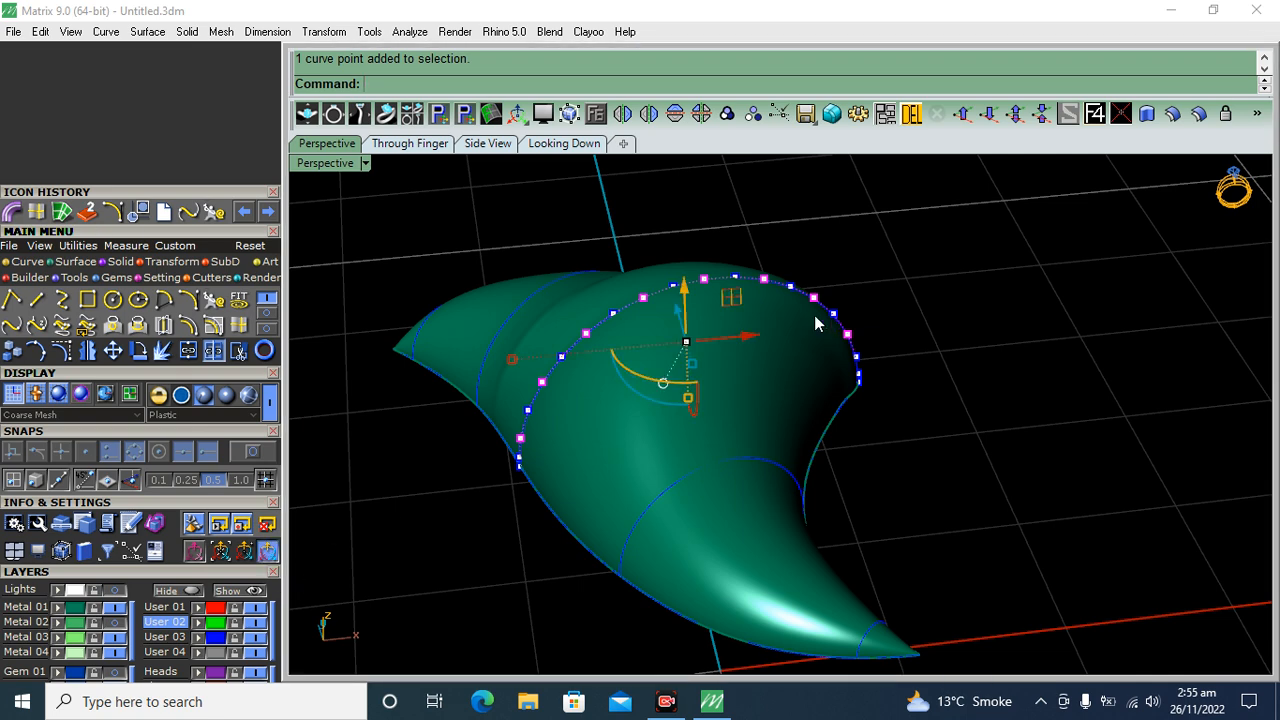
{"action": "right_click_drag", "start_coordinate": [831, 320], "coordinate": [689, 320]}
{"action": "left_click_drag", "start_coordinate": [689, 318], "coordinate": [690, 268]}
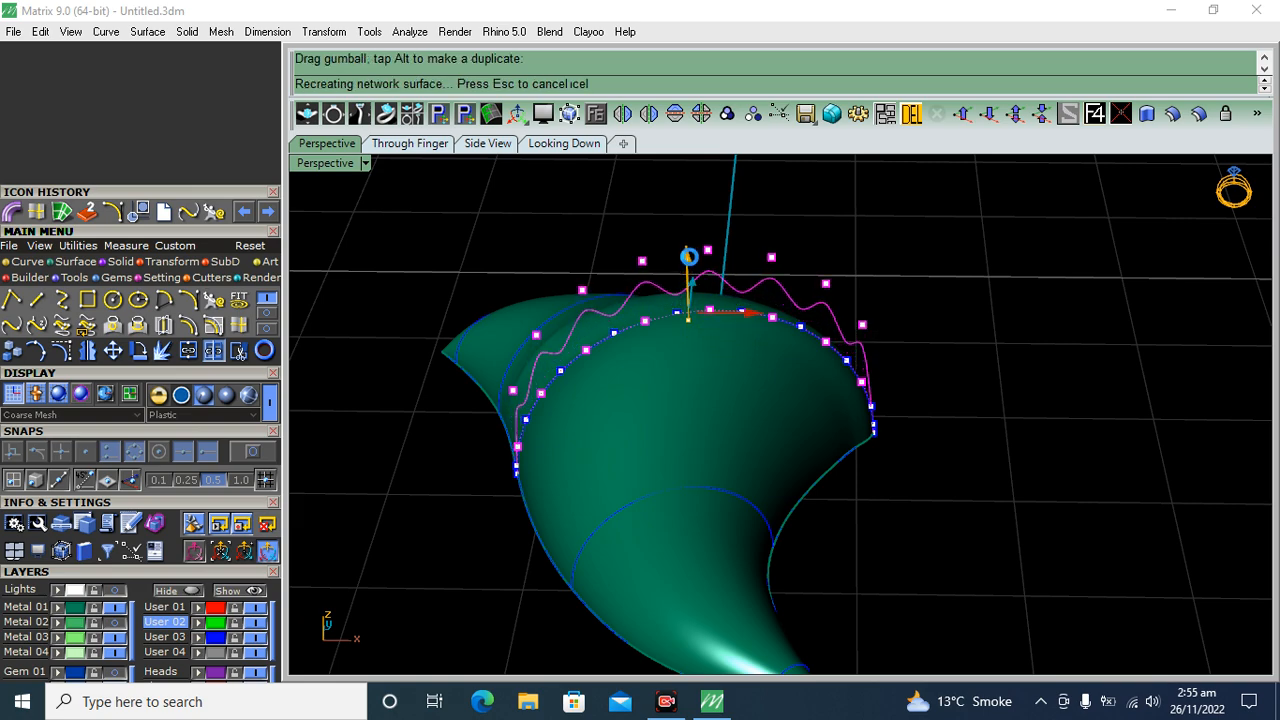
{"action": "right_click_drag", "start_coordinate": [693, 302], "coordinate": [692, 258]}
{"action": "left_click_drag", "start_coordinate": [690, 258], "coordinate": [690, 248]}
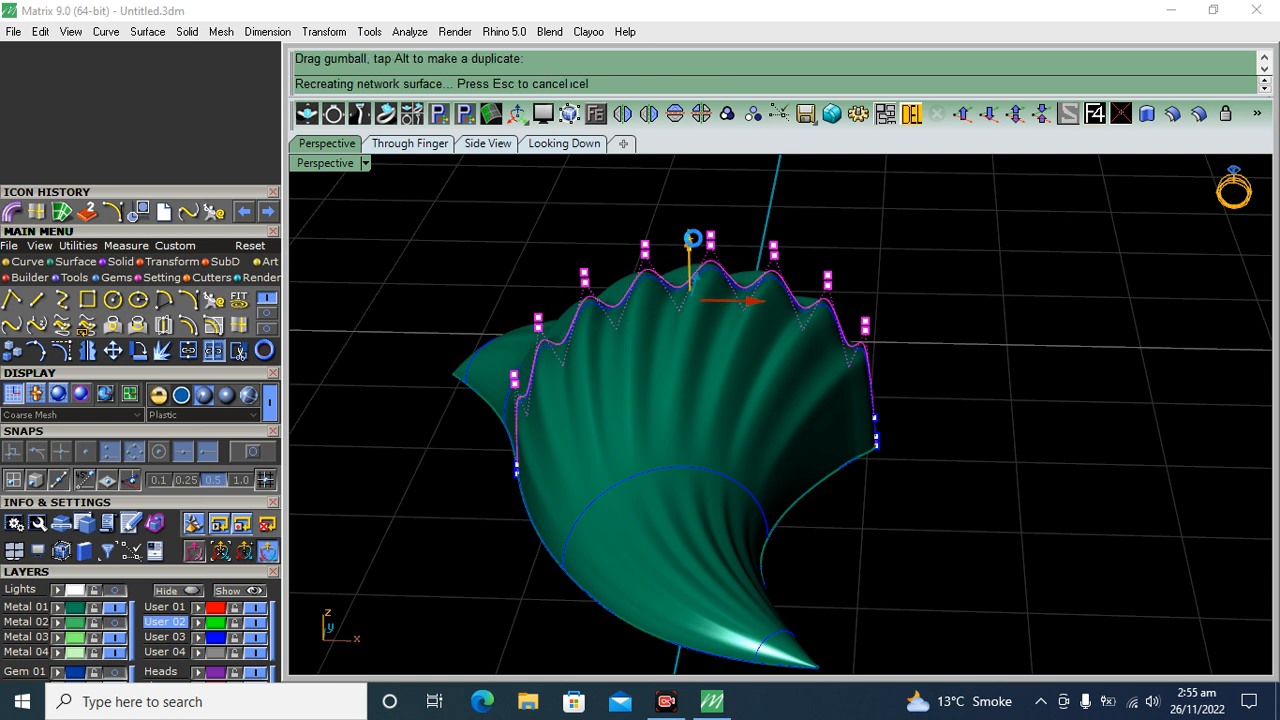
{"action": "right_click_drag", "start_coordinate": [795, 208], "coordinate": [826, 425]}
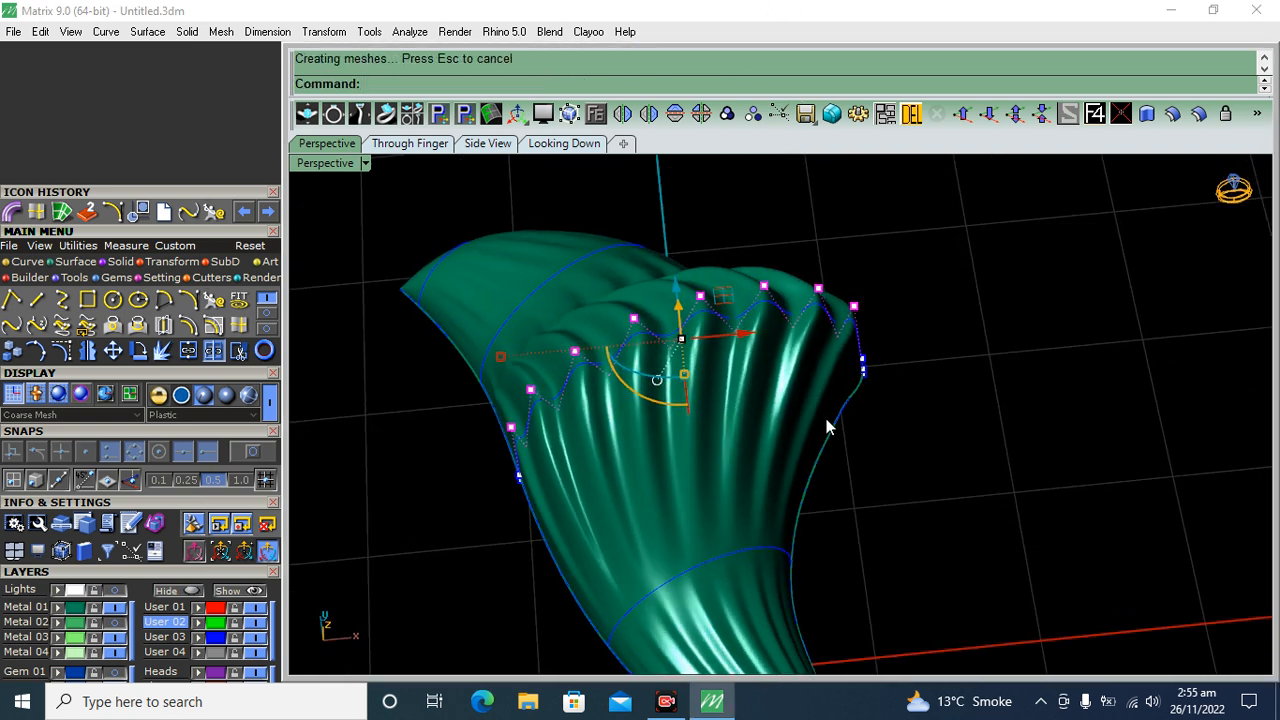
Realign the gumball with the middle arc's direction and scale the raised points outward along it to spread the flutes.
{"action": "right_click_drag", "start_coordinate": [733, 422], "coordinate": [793, 390]}
{"action": "right_click_drag", "start_coordinate": [781, 443], "coordinate": [738, 433]}
{"action": "mouse_move", "coordinate": [724, 407]}
{"action": "left_mouse_down", "text": "ctrl"}
{"action": "mouse_move", "coordinate": [745, 385]}
{"action": "mouse_move", "coordinate": [737, 401]}
{"action": "left_mouse_up", "text": "ctrl"}
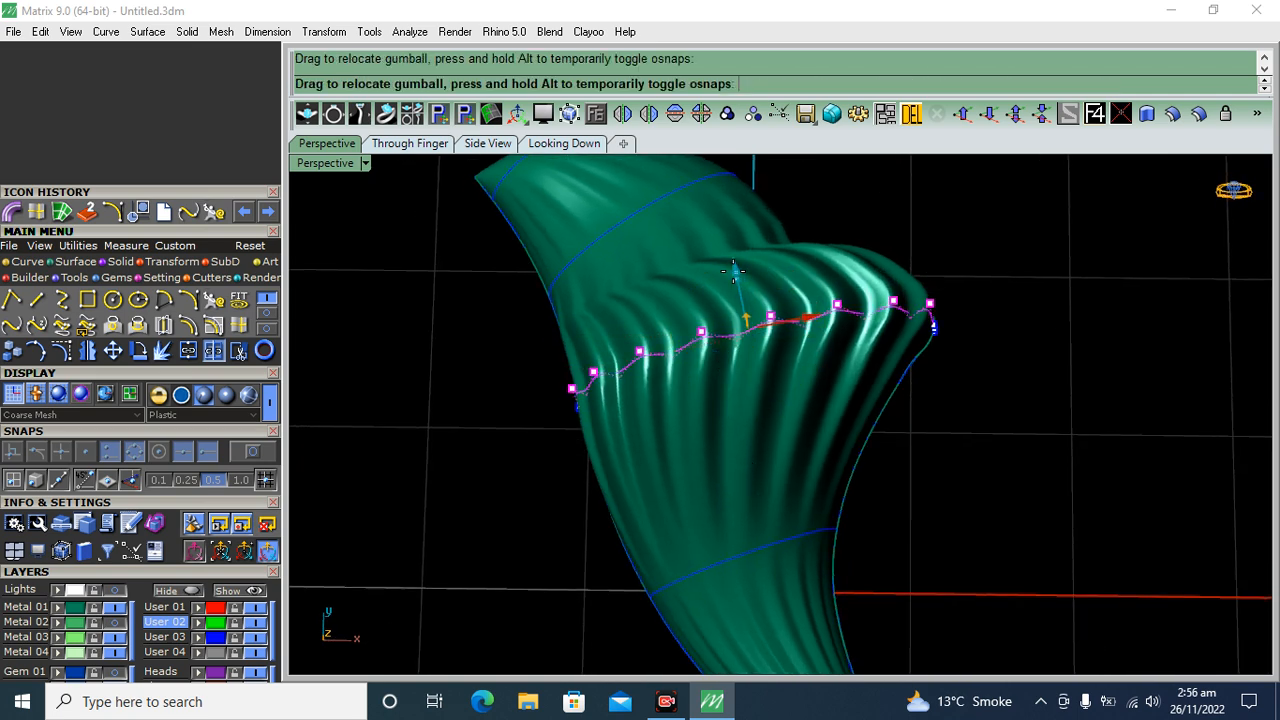
{"action": "right_click_drag", "start_coordinate": [723, 371], "coordinate": [752, 400]}
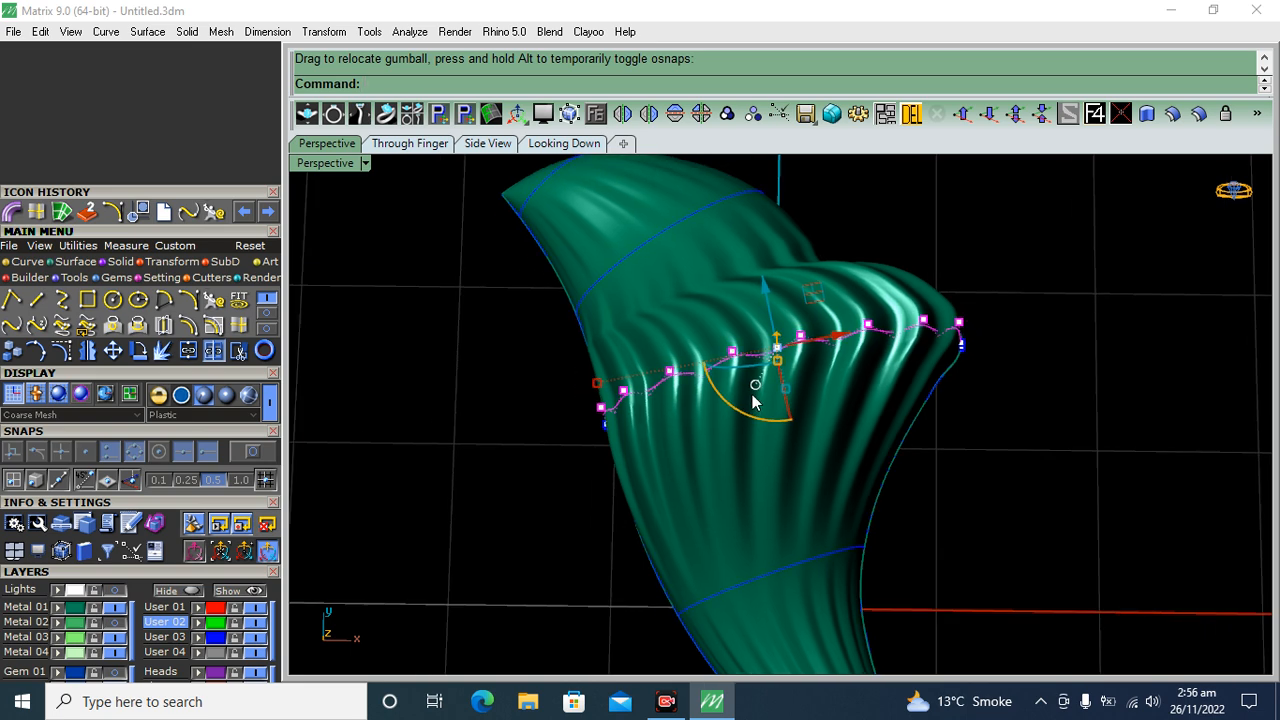
{"action": "right_click_drag", "start_coordinate": [711, 473], "coordinate": [722, 400]}
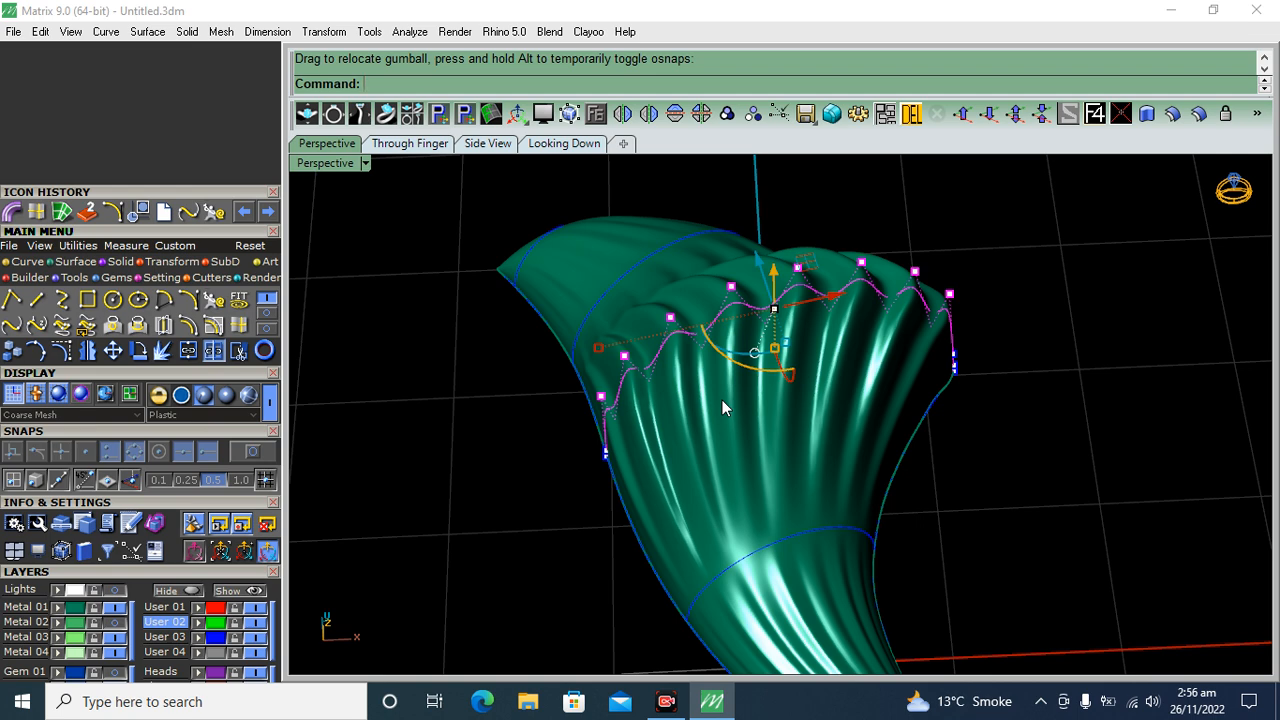
{"action": "right_click_drag", "start_coordinate": [719, 408], "coordinate": [740, 481]}
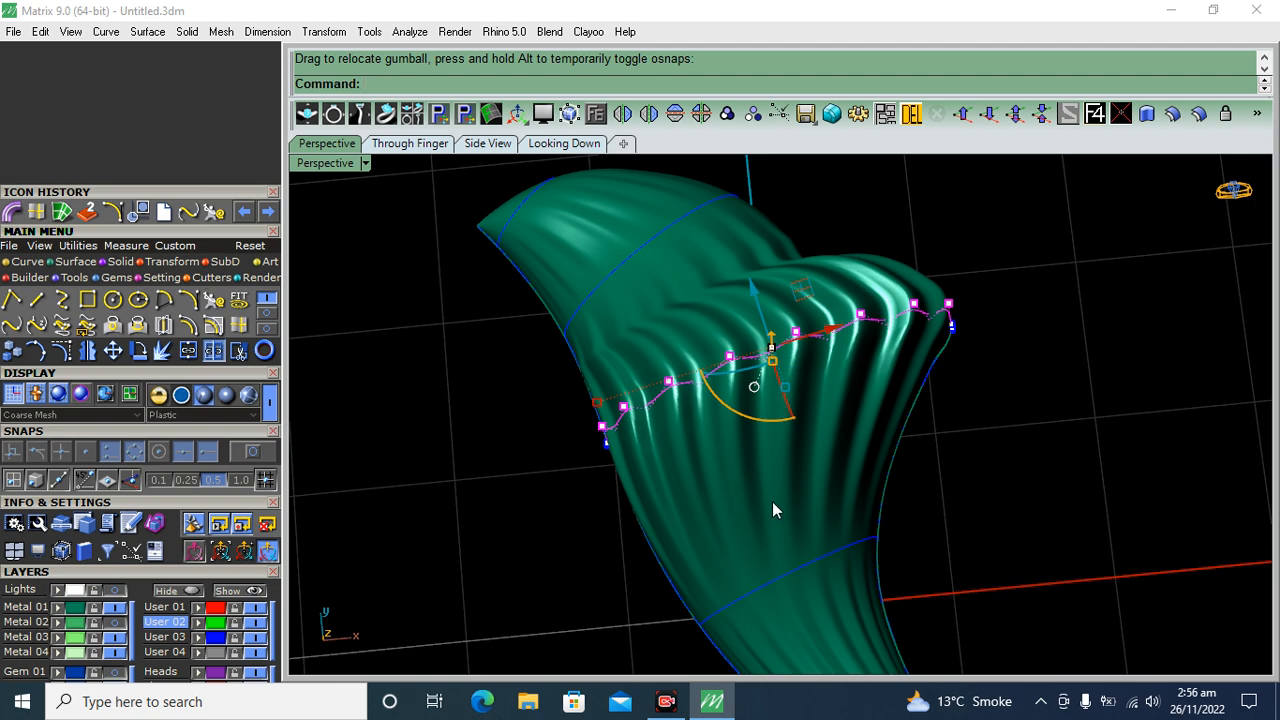
{"action": "right_click_drag", "start_coordinate": [772, 501], "coordinate": [742, 369]}
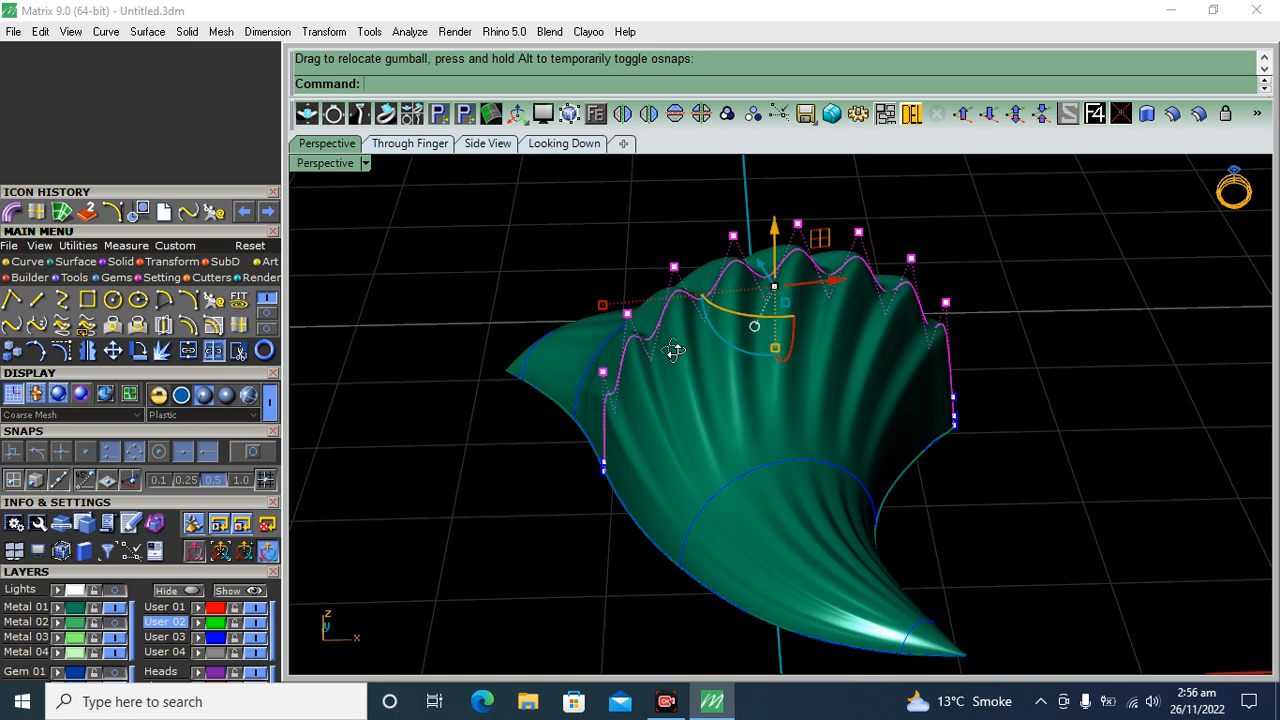
{"action": "right_click_drag", "start_coordinate": [674, 344], "coordinate": [703, 437]}
{"action": "left_click_drag", "start_coordinate": [594, 364], "coordinate": [562, 382]}
{"action": "right_click_drag", "start_coordinate": [676, 416], "coordinate": [690, 392]}
{"action": "left_click_drag", "start_coordinate": [557, 363], "coordinate": [575, 358]}
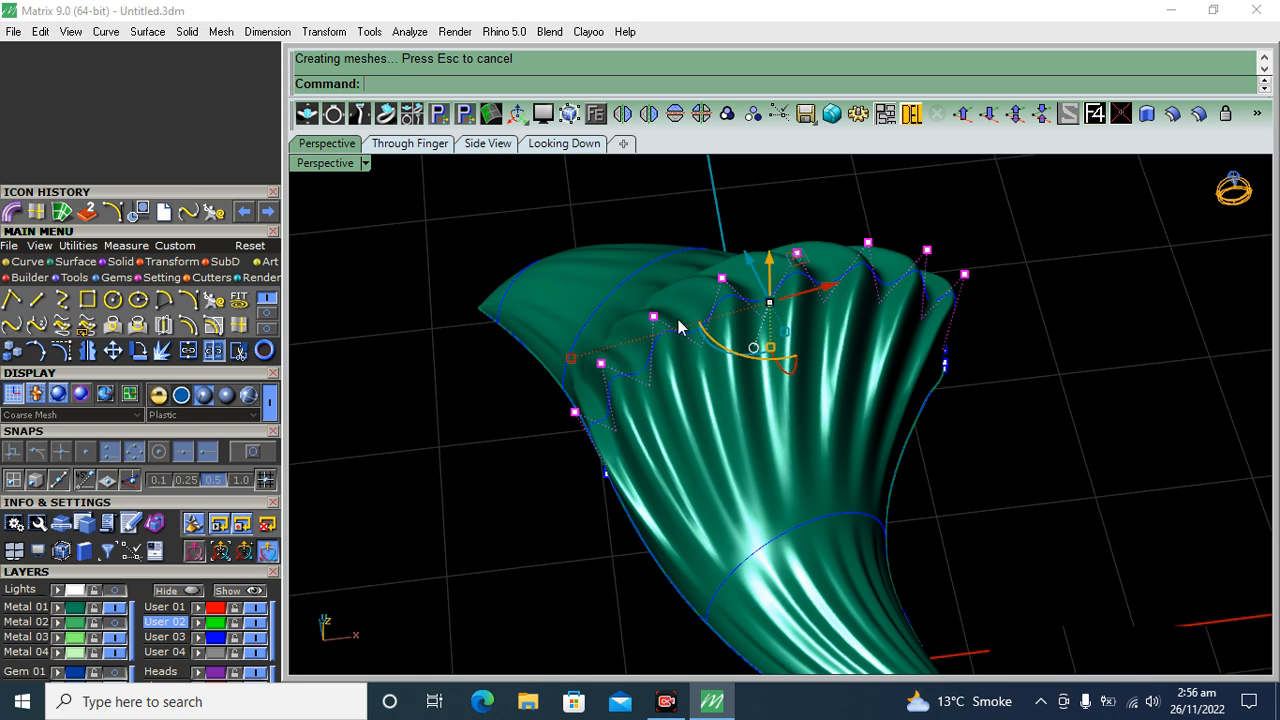
Rebuild the arc nearer the shell's long tail with 10 points at degree 3 and show its control points.
{"action": "scroll", "coordinate": [678, 319], "scroll_direction": "down", "scroll_amount": 6}
{"action": "right_click_drag", "start_coordinate": [840, 425], "coordinate": [887, 454]}
{"action": "left_click", "coordinate": [887, 454]}
{"action": "scroll", "coordinate": [745, 434], "scroll_direction": "up", "scroll_amount": 2}
{"action": "left_click", "coordinate": [745, 434]}
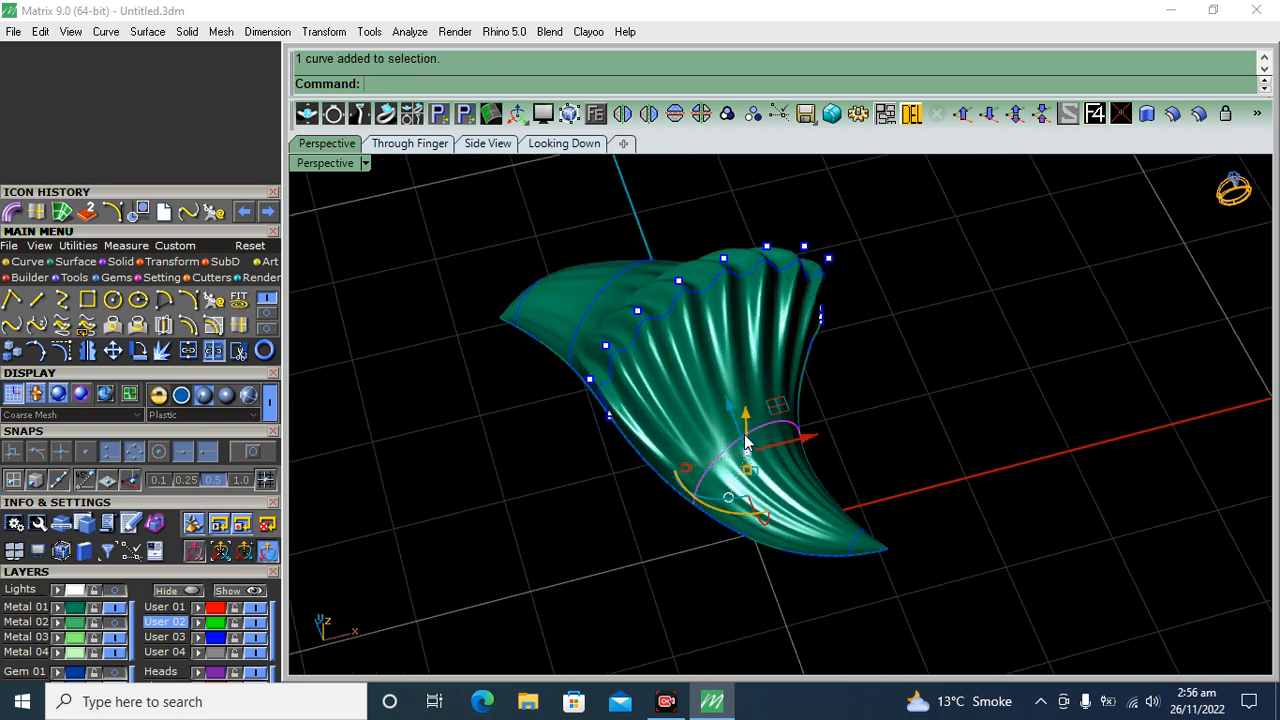
{"action": "left_click", "coordinate": [241, 300]}
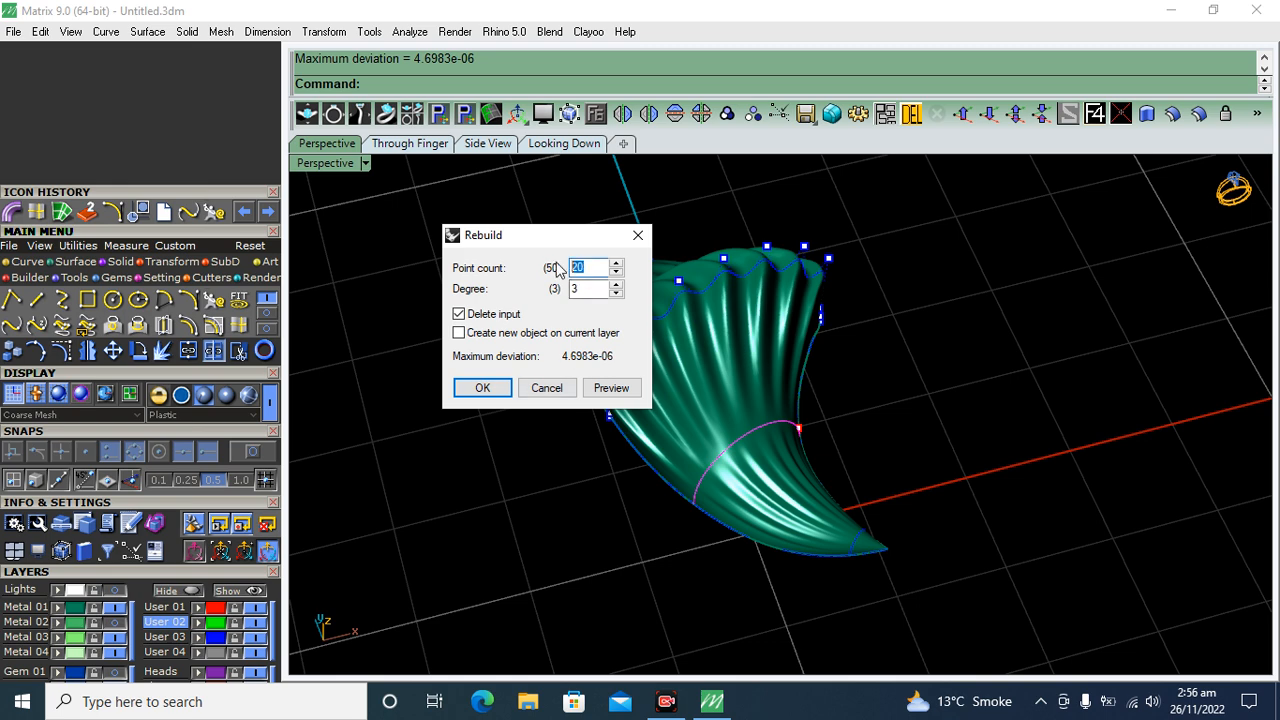
{"action": "type", "text": "10"}
{"action": "left_click", "coordinate": [589, 392]}
{"action": "left_click", "coordinate": [482, 388]}
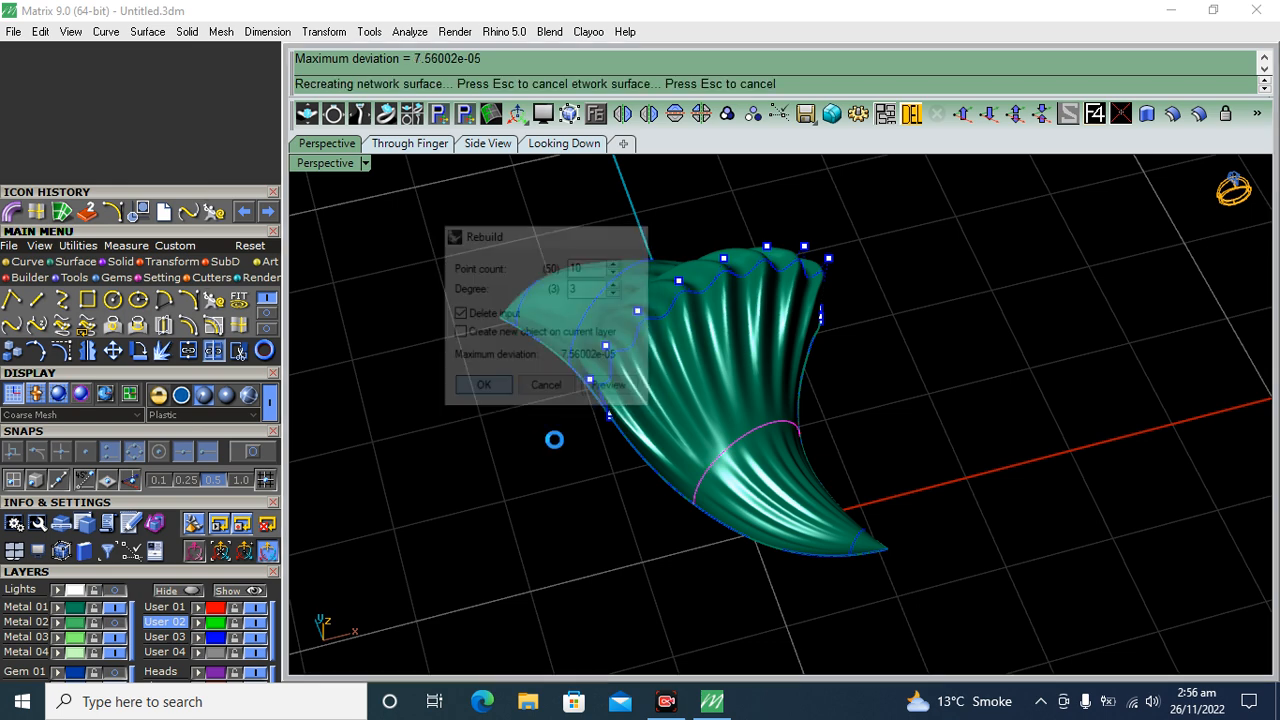
{"action": "left_click", "coordinate": [68, 358]}
Raise alternate control points of the tail-side arc to carry the flutes toward the shell's long tip.
{"action": "right_click_drag", "start_coordinate": [780, 462], "coordinate": [698, 436]}
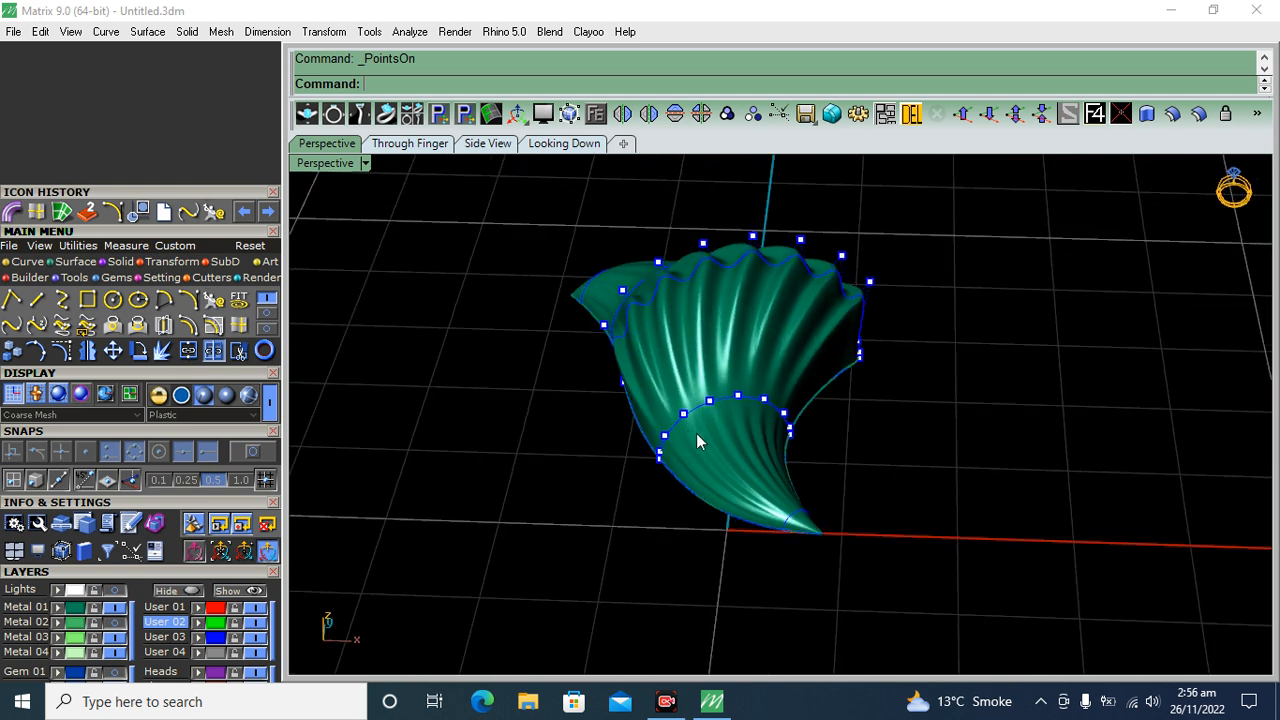
{"action": "scroll", "coordinate": [662, 440], "scroll_direction": "up", "scroll_amount": 2}
{"action": "left_click", "coordinate": [661, 438]}
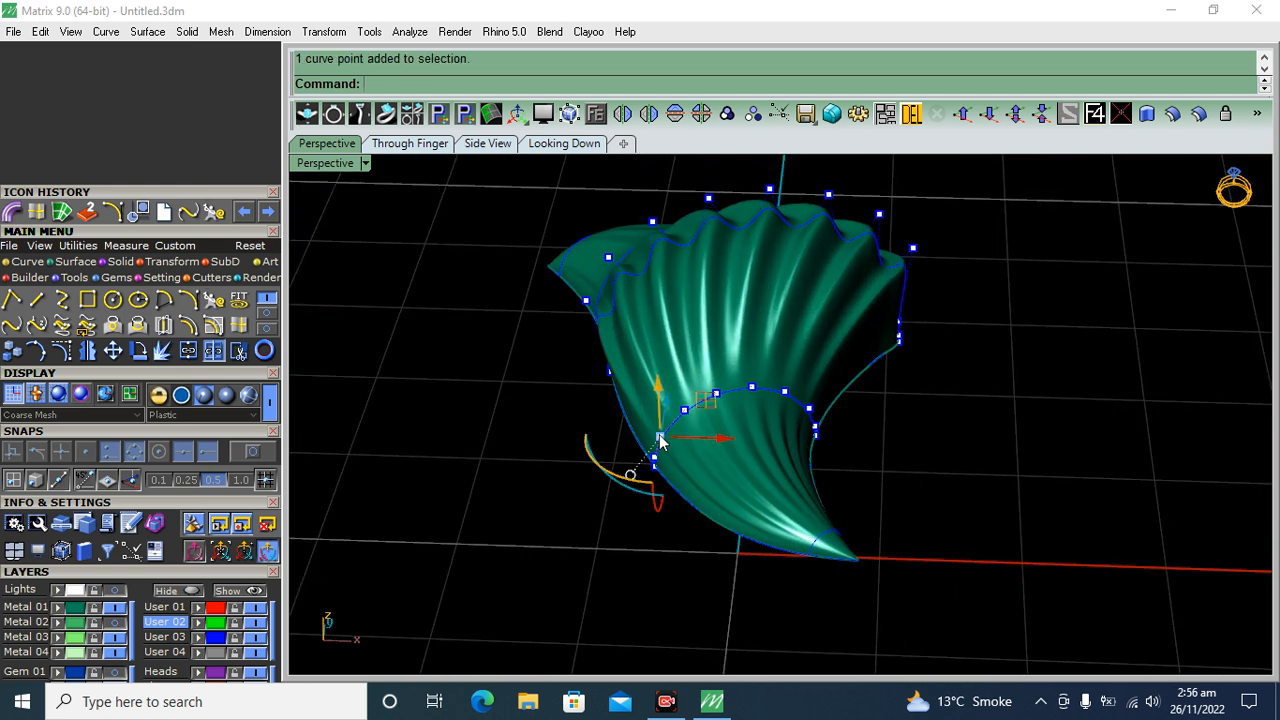
{"action": "left_click", "coordinate": [809, 410], "text": "shift"}
{"action": "left_click", "coordinate": [752, 391], "text": "shift"}
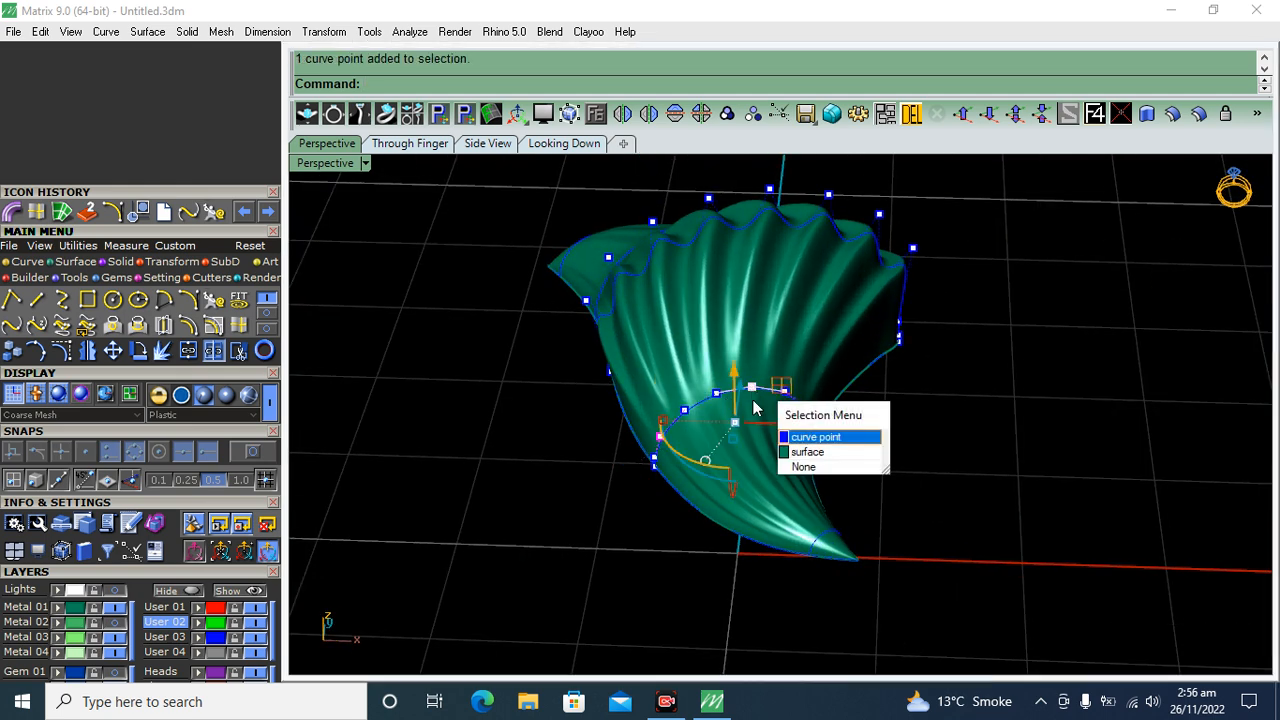
{"action": "left_click", "coordinate": [814, 435]}
{"action": "right_click_drag", "start_coordinate": [943, 420], "coordinate": [900, 420]}
{"action": "scroll", "coordinate": [680, 412], "scroll_direction": "up", "scroll_amount": 4}
{"action": "left_click_drag", "start_coordinate": [754, 347], "coordinate": [755, 255]}
{"action": "scroll", "coordinate": [734, 366], "scroll_direction": "down", "scroll_amount": 5}
{"action": "right_click_drag", "start_coordinate": [736, 370], "coordinate": [749, 314]}
{"action": "scroll", "coordinate": [837, 380], "scroll_direction": "up", "scroll_amount": 5}
{"action": "left_click_drag", "start_coordinate": [741, 256], "coordinate": [742, 268]}
{"action": "left_click", "coordinate": [952, 394]}
Rebuild the arc near the shell's short end with 10 points at degree 3 and show its control points.
{"action": "mouse_move", "coordinate": [805, 405]}
{"action": "right_mouse_down"}
{"action": "mouse_move", "coordinate": [660, 409]}
{"action": "mouse_move", "coordinate": [757, 463]}
{"action": "mouse_move", "coordinate": [791, 423]}
{"action": "right_mouse_up"}
{"action": "scroll", "coordinate": [700, 405], "scroll_direction": "up", "scroll_amount": 4}
{"action": "left_click", "coordinate": [700, 396]}
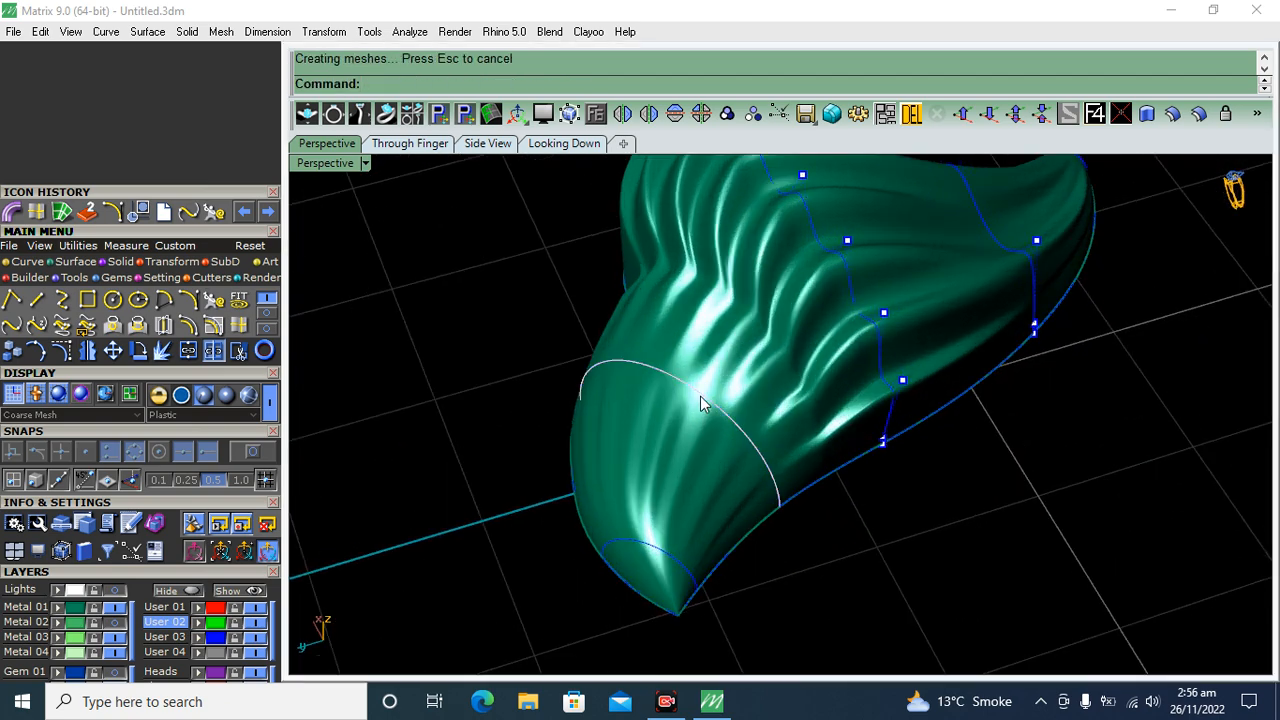
{"action": "left_click", "coordinate": [749, 447]}
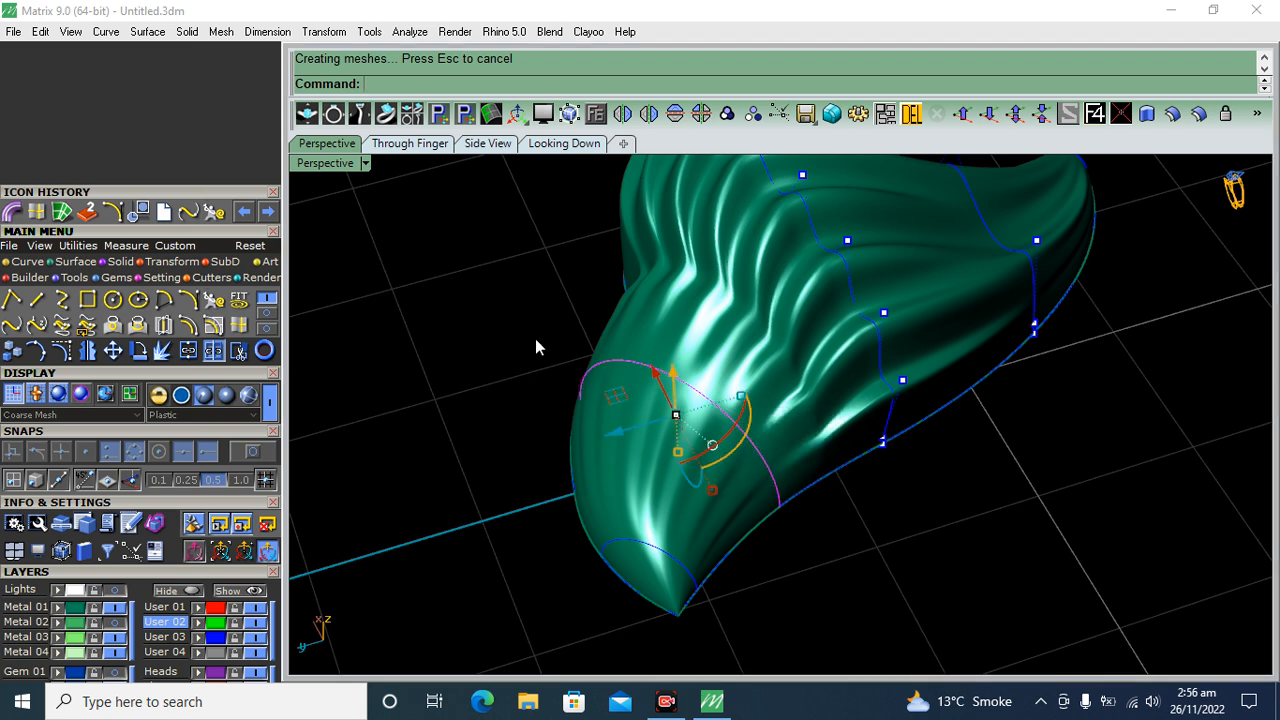
{"action": "left_click", "coordinate": [214, 215]}
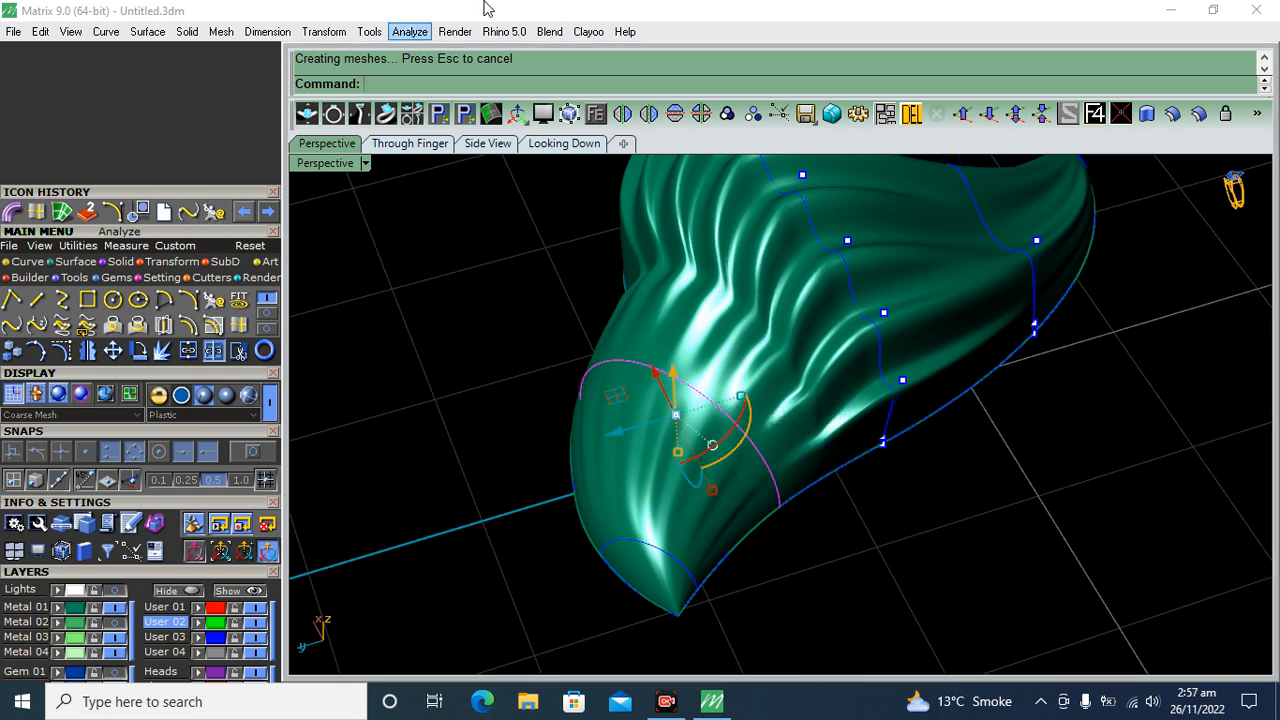
{"action": "left_click", "coordinate": [606, 394]}
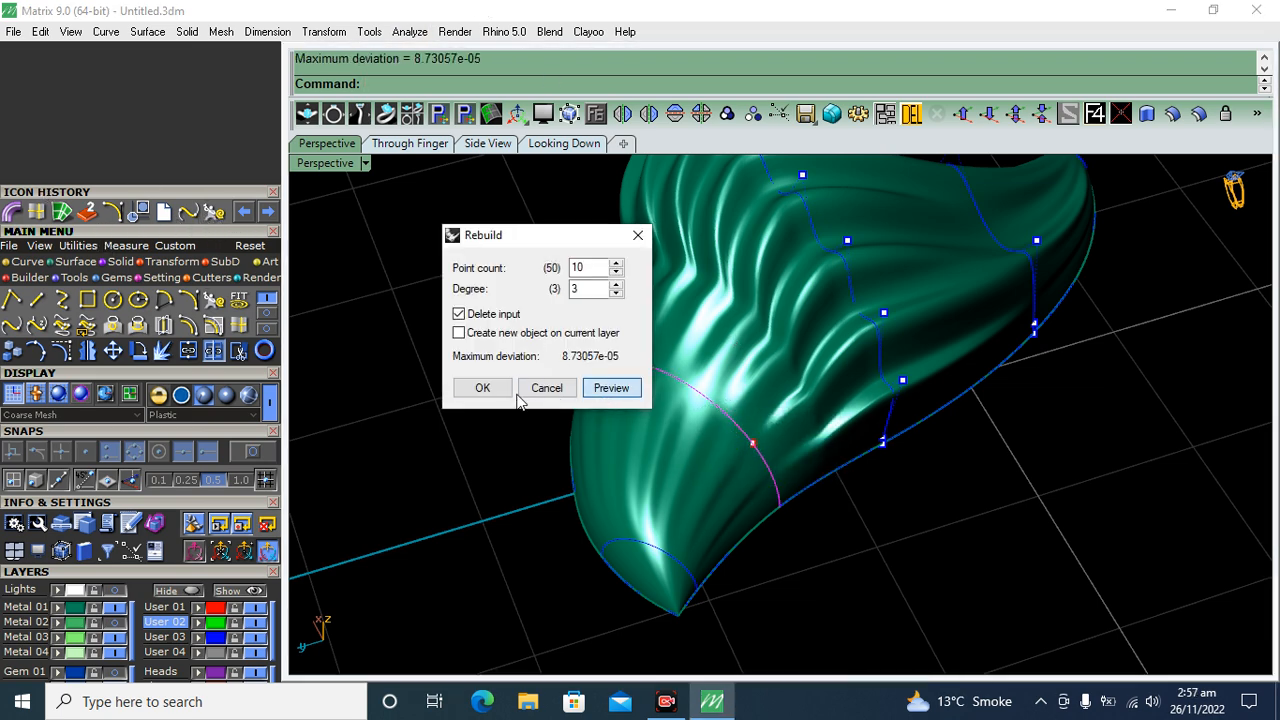
{"action": "left_click", "coordinate": [482, 388]}
{"action": "left_click", "coordinate": [62, 352]}
Select three alternate control points on the short-end arc, realign the gumball to the arc and raise the points.
{"action": "right_click_drag", "start_coordinate": [745, 492], "coordinate": [862, 508]}
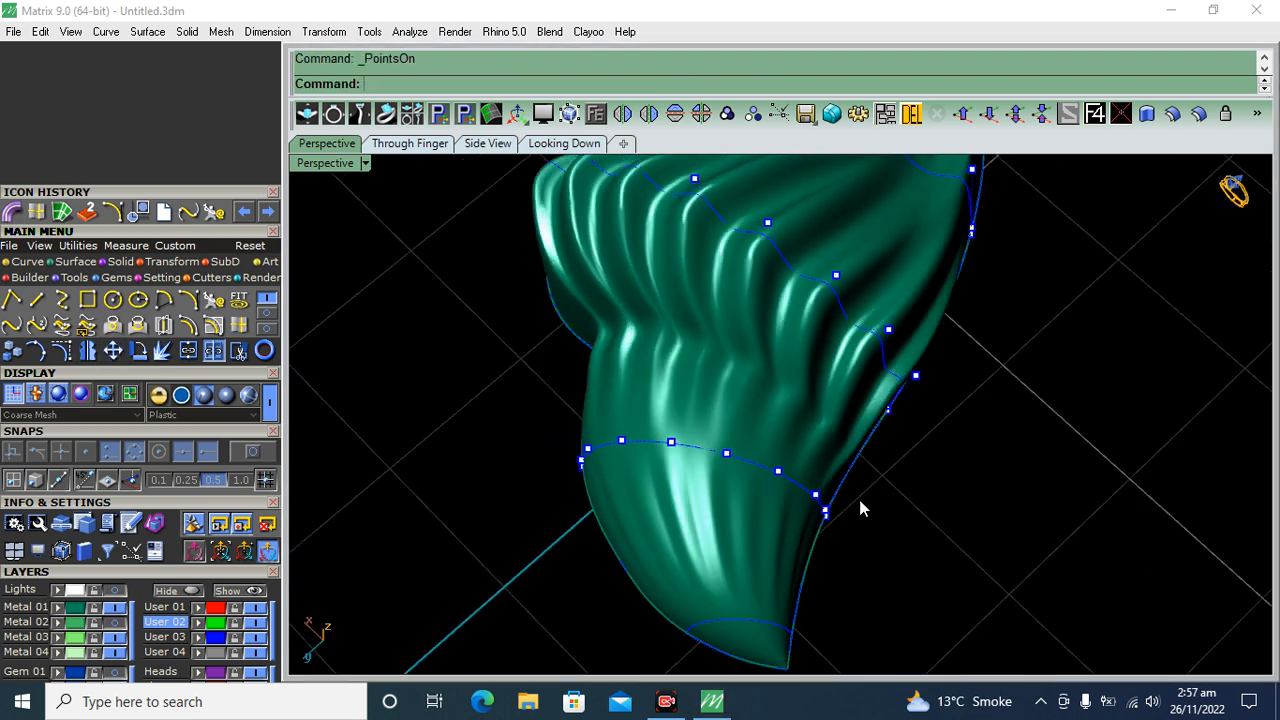
{"action": "left_click", "coordinate": [588, 452]}
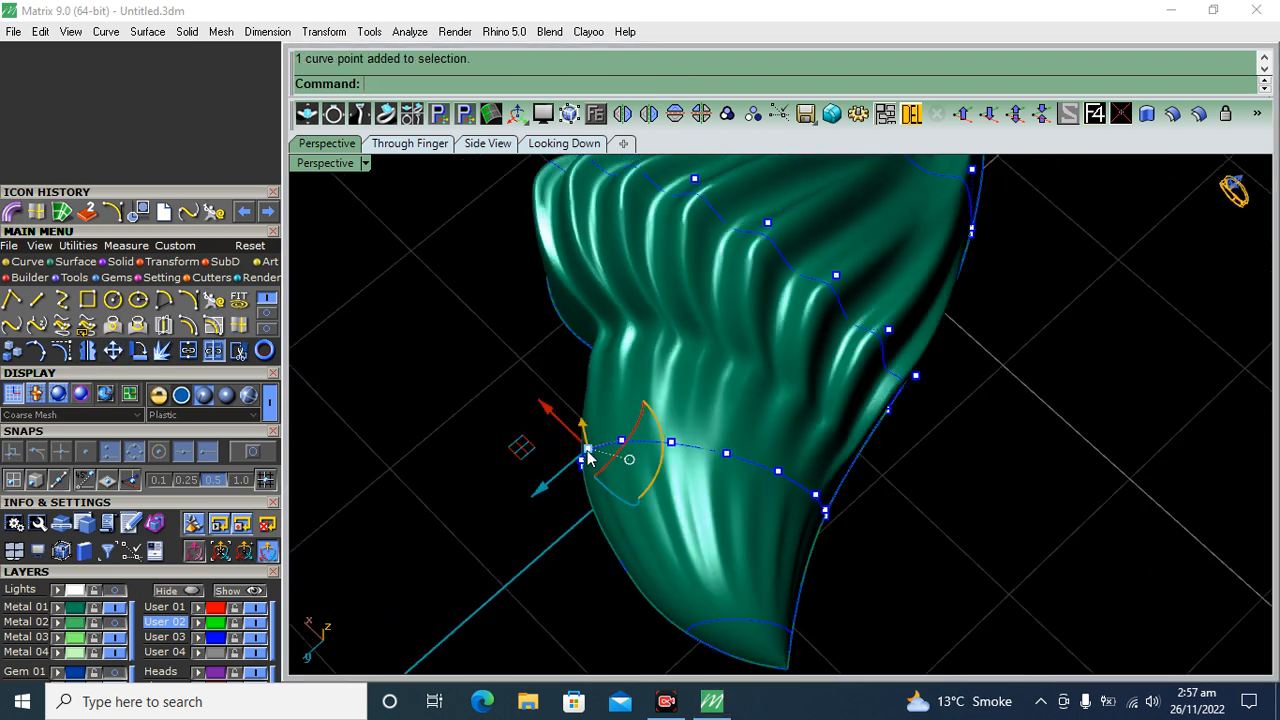
{"action": "left_click", "coordinate": [671, 443], "text": "shift"}
{"action": "left_click", "coordinate": [778, 471], "text": "shift"}
{"action": "left_click_drag", "start_coordinate": [745, 491], "coordinate": [757, 452], "text": "ctrl"}
{"action": "right_click_drag", "start_coordinate": [826, 485], "coordinate": [673, 289]}
{"action": "left_click_drag", "start_coordinate": [656, 282], "coordinate": [668, 233]}
Shift the three raised short-end arc points toward the shell's short tip and lower them slightly.
{"action": "right_click_drag", "start_coordinate": [714, 288], "coordinate": [603, 353]}
{"action": "left_click_drag", "start_coordinate": [603, 353], "coordinate": [549, 396]}
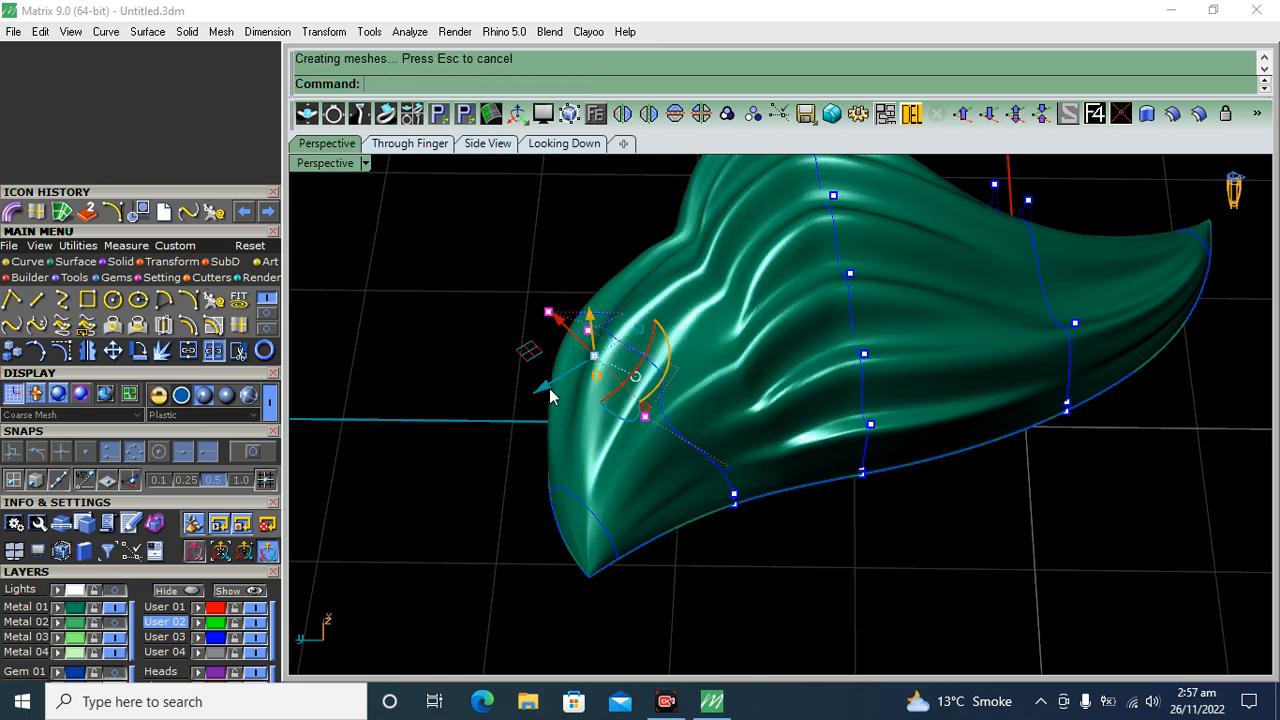
{"action": "right_click_drag", "start_coordinate": [690, 380], "coordinate": [580, 305]}
{"action": "scroll", "coordinate": [674, 405], "scroll_direction": "down", "scroll_amount": 6}
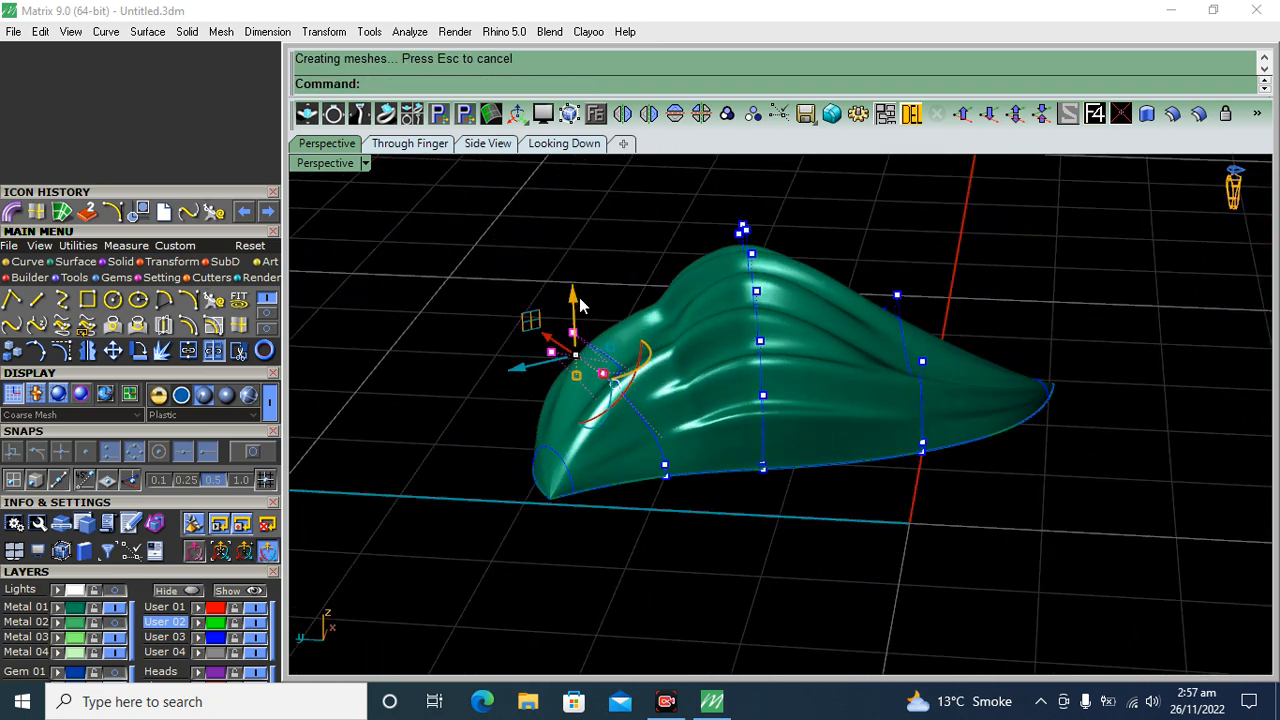
{"action": "left_click_drag", "start_coordinate": [577, 298], "coordinate": [582, 306]}
{"action": "left_click", "coordinate": [477, 337]}
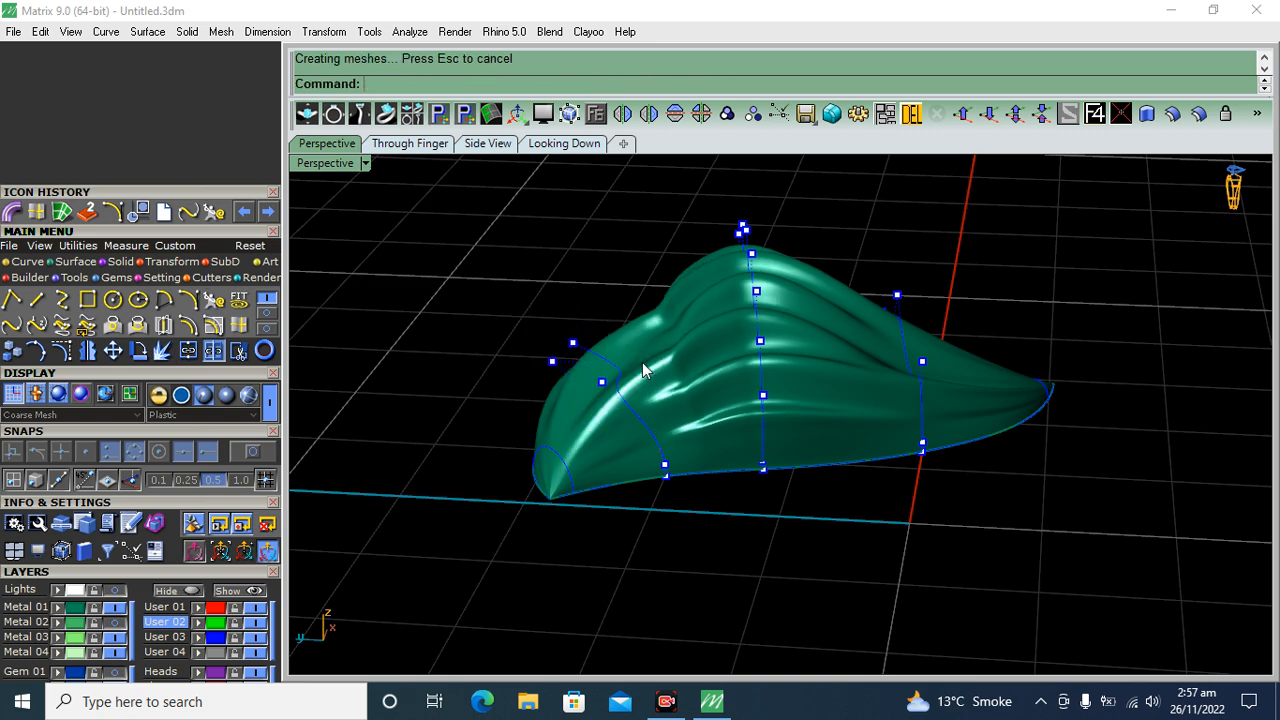
Examine the fluted shell surface and its reshaped arcs from several angles.
{"action": "scroll", "coordinate": [704, 361], "scroll_direction": "down", "scroll_amount": 3}
{"action": "right_click_drag", "start_coordinate": [893, 366], "coordinate": [893, 480]}
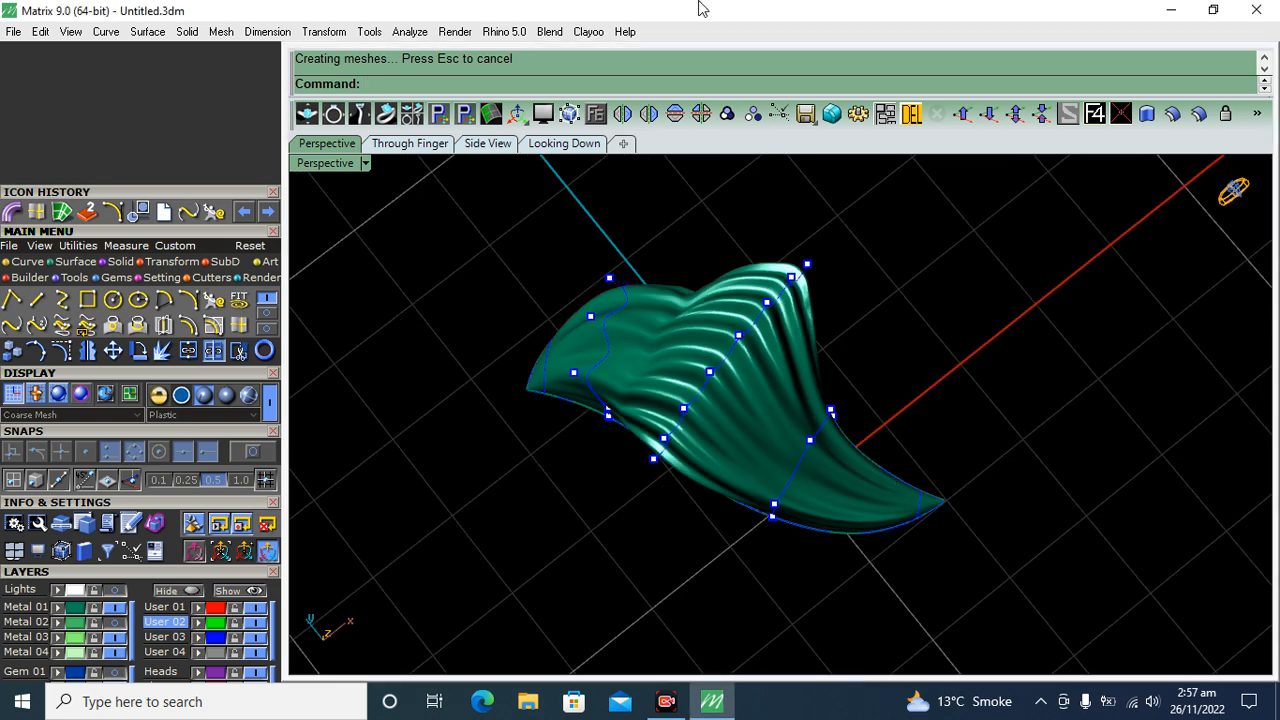
{"action": "right_click_drag", "start_coordinate": [800, 305], "coordinate": [770, 382]}
{"action": "right_click_drag", "start_coordinate": [800, 456], "coordinate": [660, 437]}
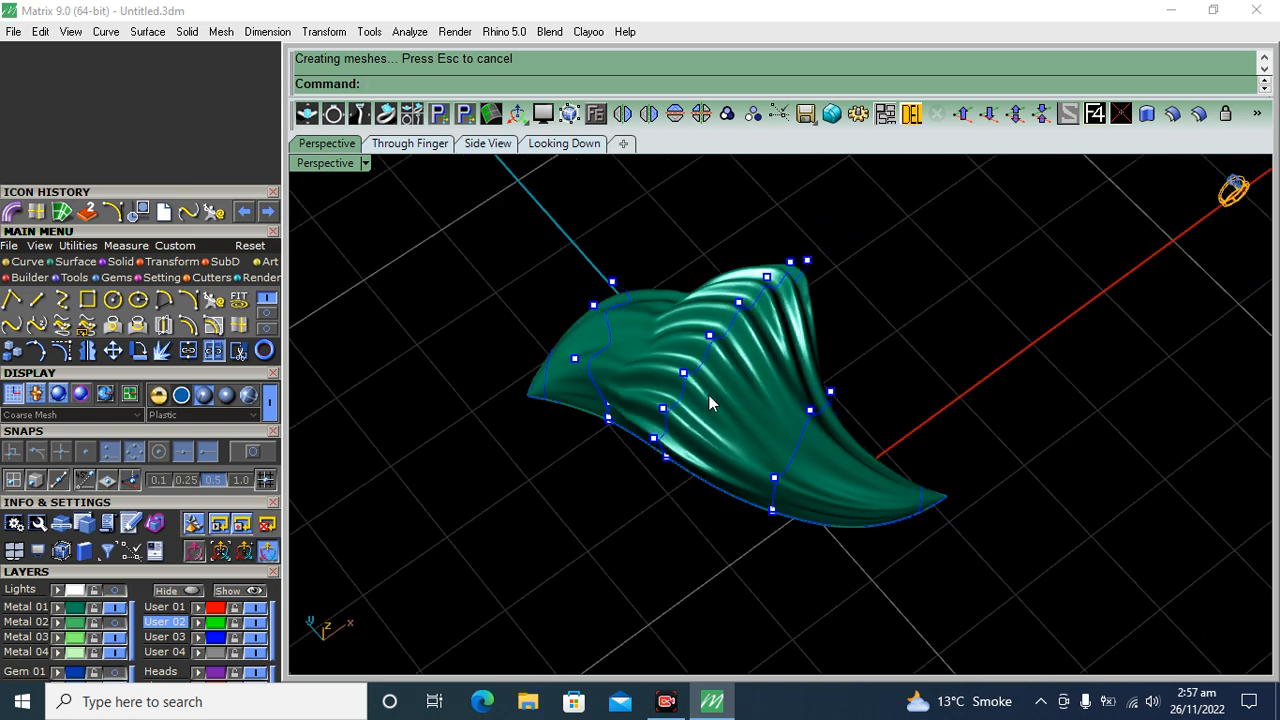
{"action": "right_click_drag", "start_coordinate": [752, 495], "coordinate": [705, 332]}
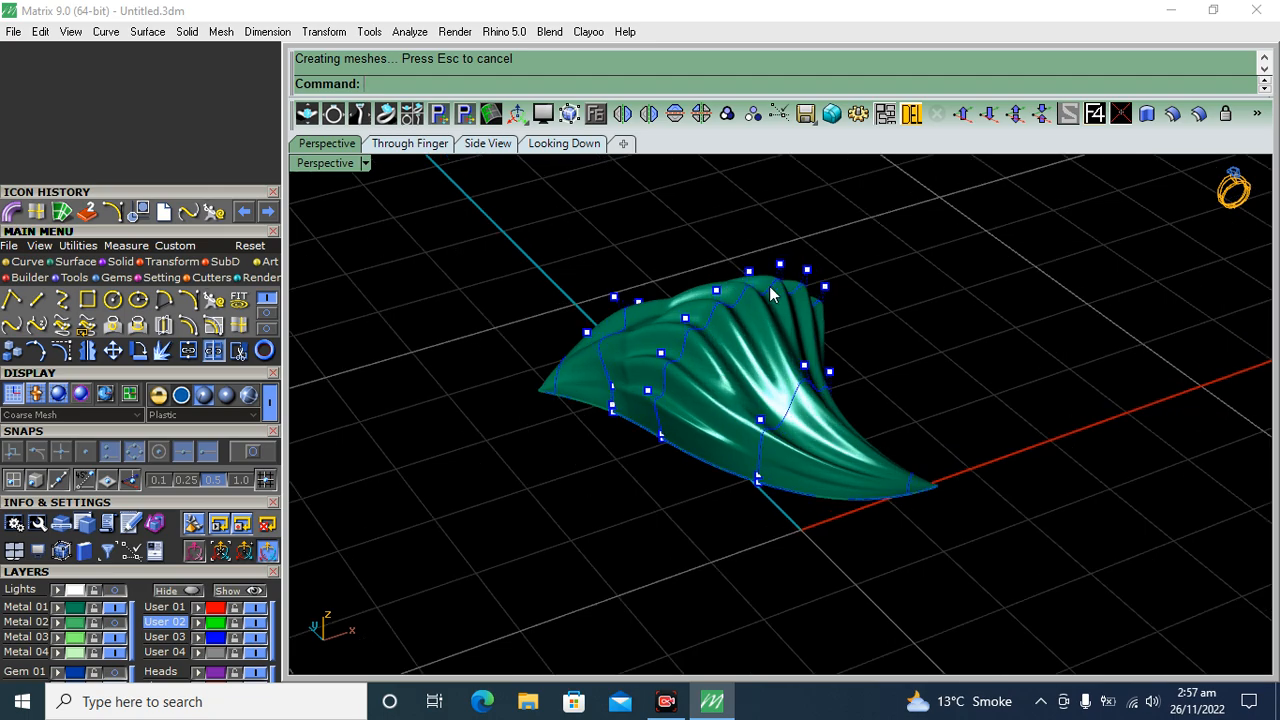
{"action": "right_click_drag", "start_coordinate": [792, 344], "coordinate": [759, 338]}
{"action": "right_click_drag", "start_coordinate": [763, 440], "coordinate": [800, 410]}
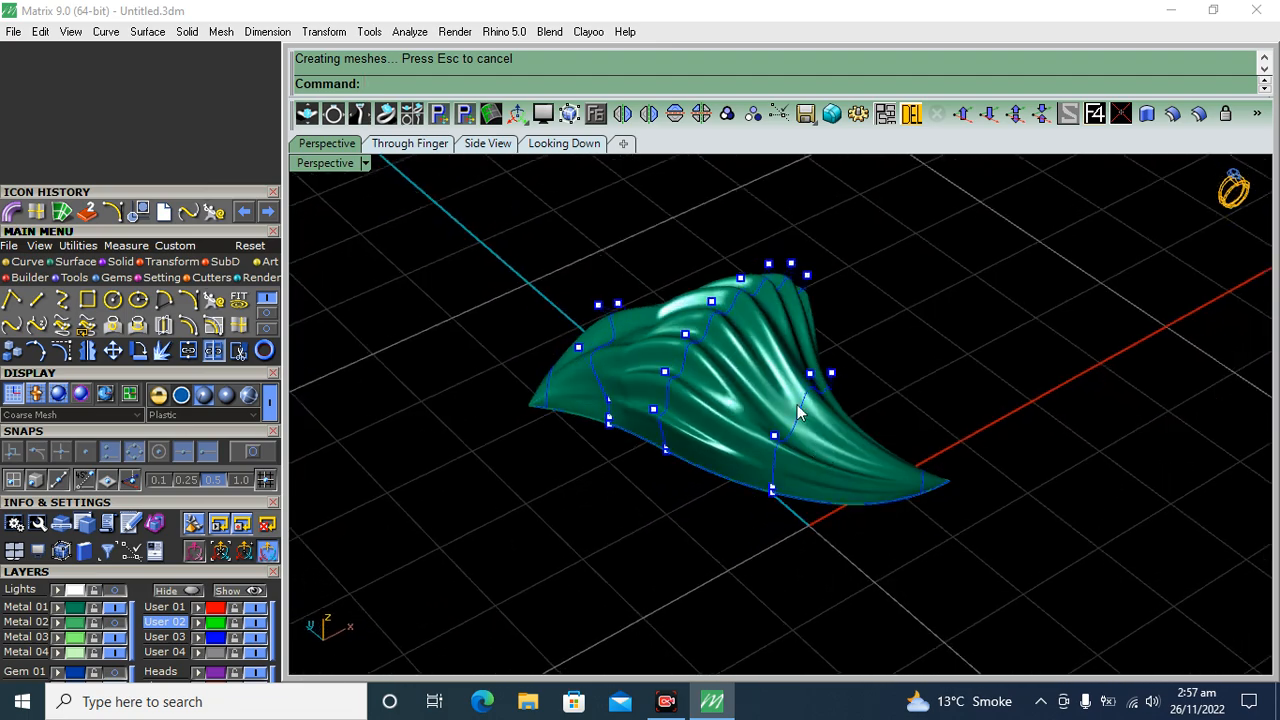
{"action": "right_click_drag", "start_coordinate": [666, 322], "coordinate": [655, 478]}
Place beads along the fluted shell's outline curves using Bead on Curve with a start size of 0.4 mm.
{"action": "key", "text": "Escape"}
{"action": "left_click", "coordinate": [702, 475]}
{"action": "left_click", "coordinate": [748, 525]}
{"action": "right_click_drag", "start_coordinate": [1114, 503], "coordinate": [814, 449]}
{"action": "left_click", "coordinate": [833, 445], "text": "shift"}
{"action": "left_click", "coordinate": [892, 492]}
{"action": "right_click_drag", "start_coordinate": [499, 429], "coordinate": [688, 444]}
{"action": "left_click", "coordinate": [595, 113]}
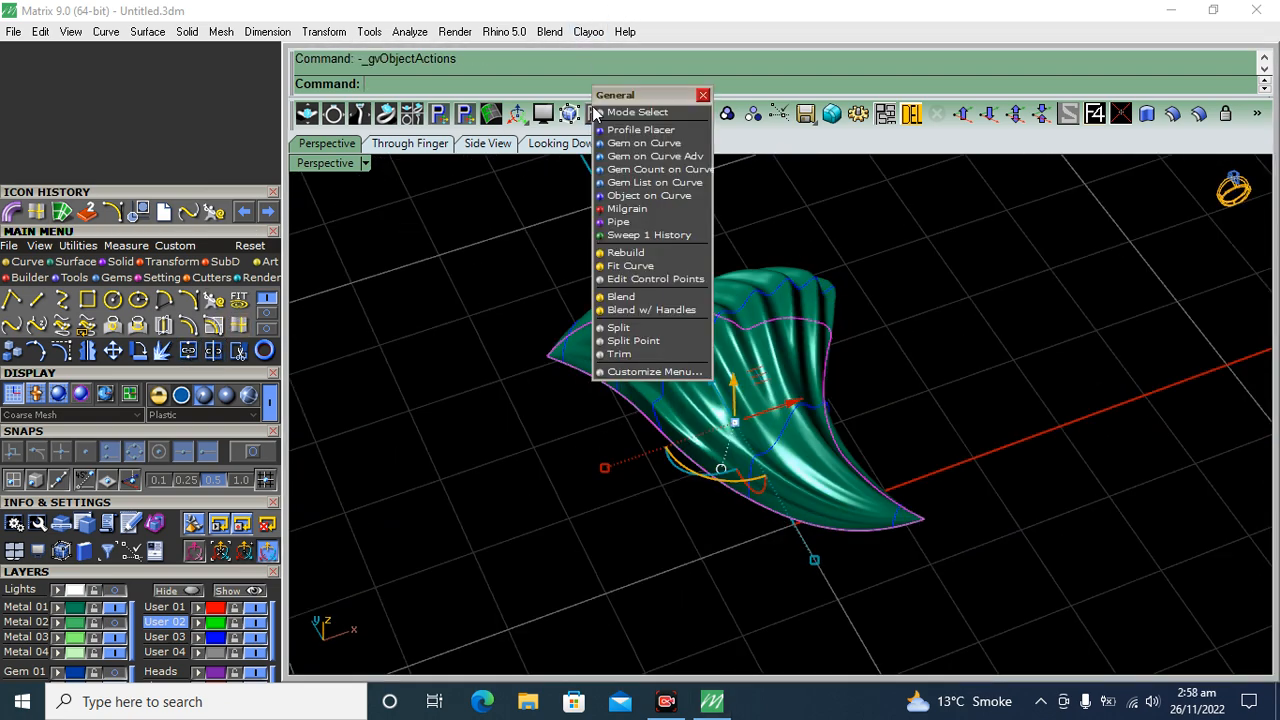
{"action": "left_click", "coordinate": [630, 211]}
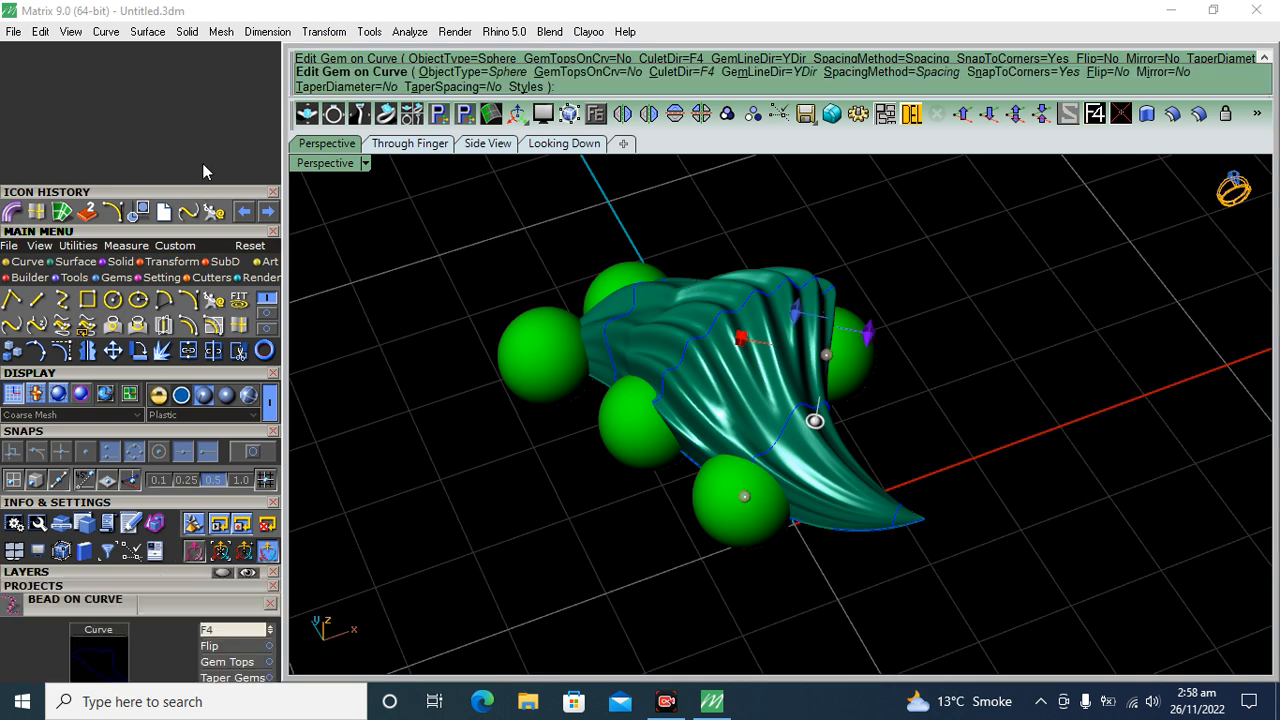
{"action": "scroll", "coordinate": [158, 588], "scroll_direction": "down", "scroll_amount": 5}
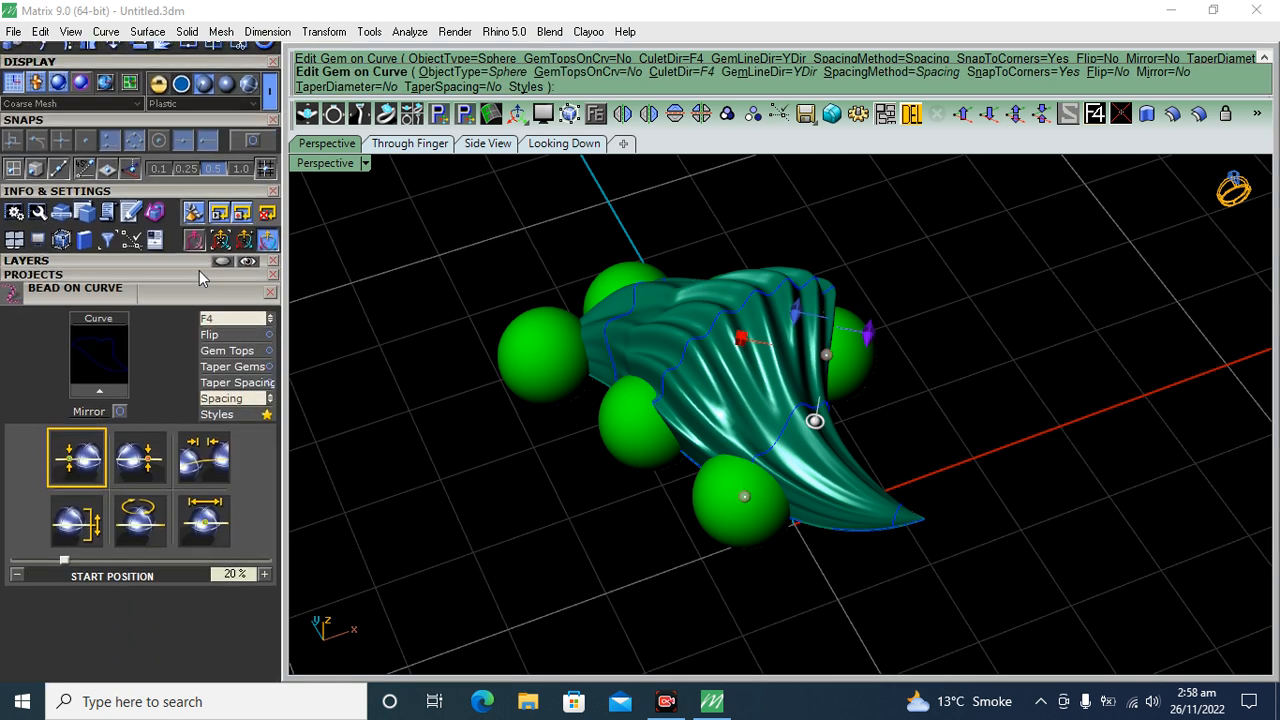
{"action": "left_click", "coordinate": [209, 525]}
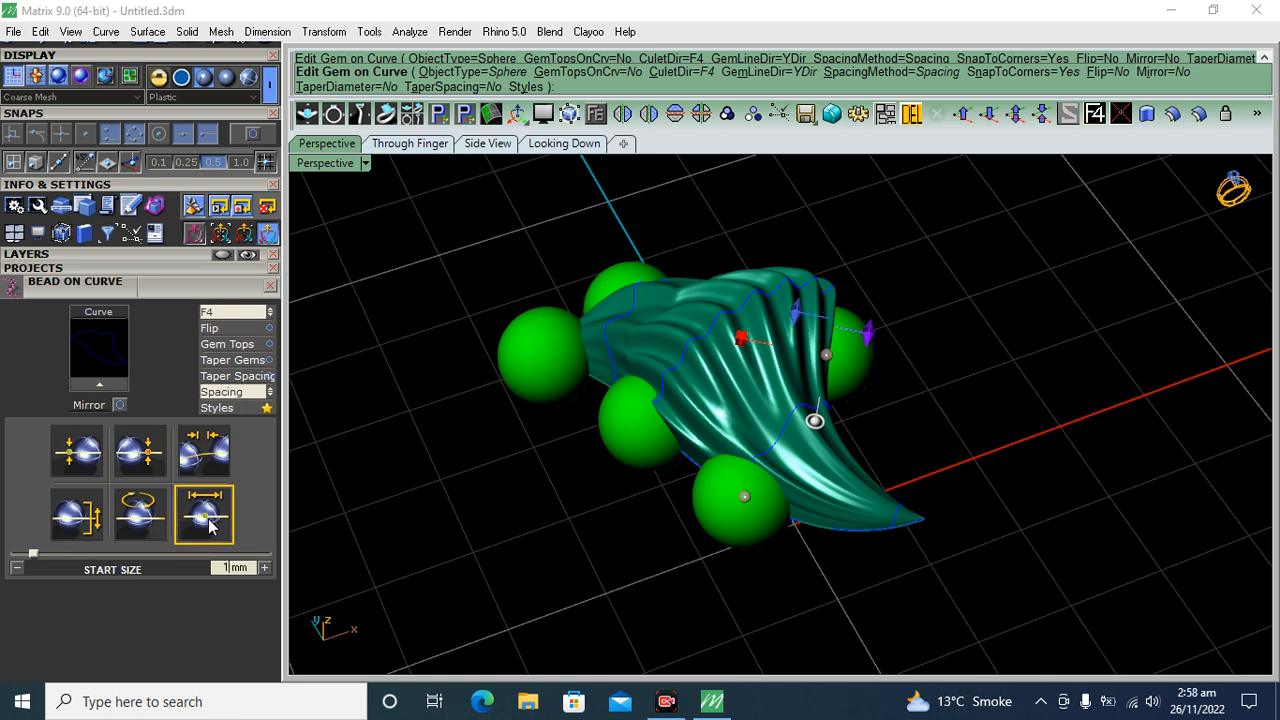
{"action": "type", "text": ".4"}
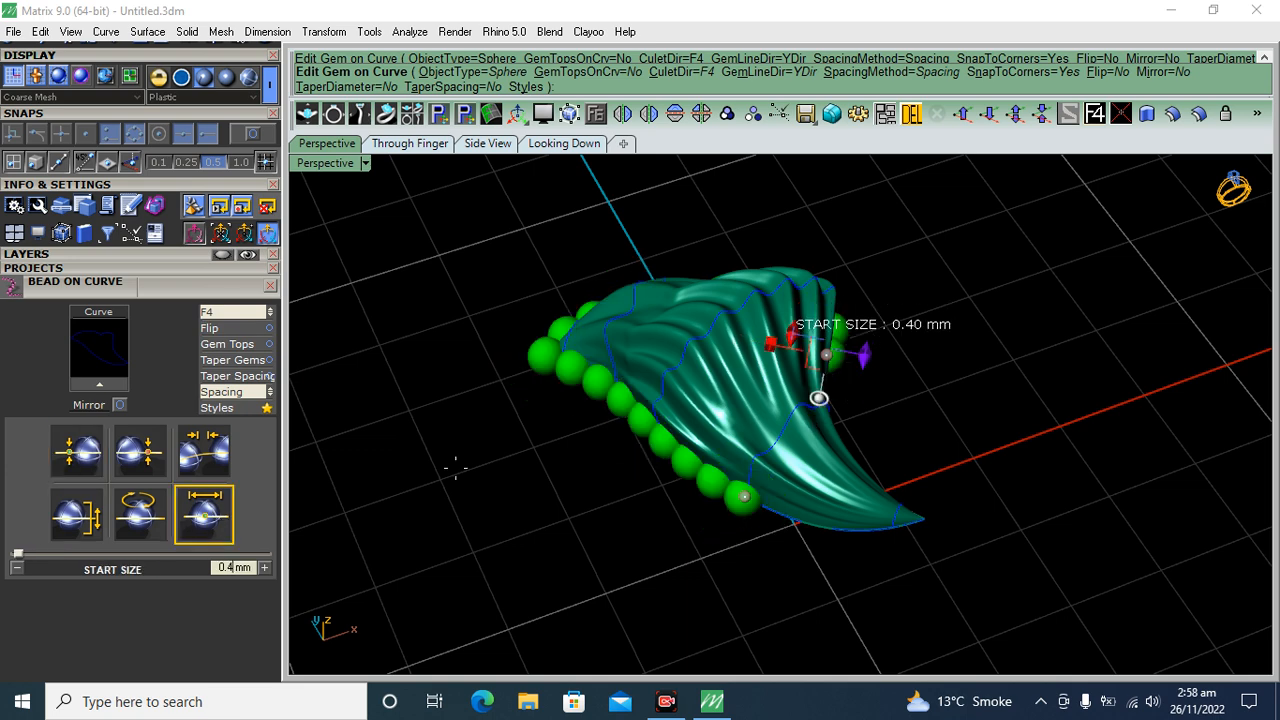
Set the bead row's start position to 0% and its end position to 100%.
{"action": "left_click", "coordinate": [80, 455]}
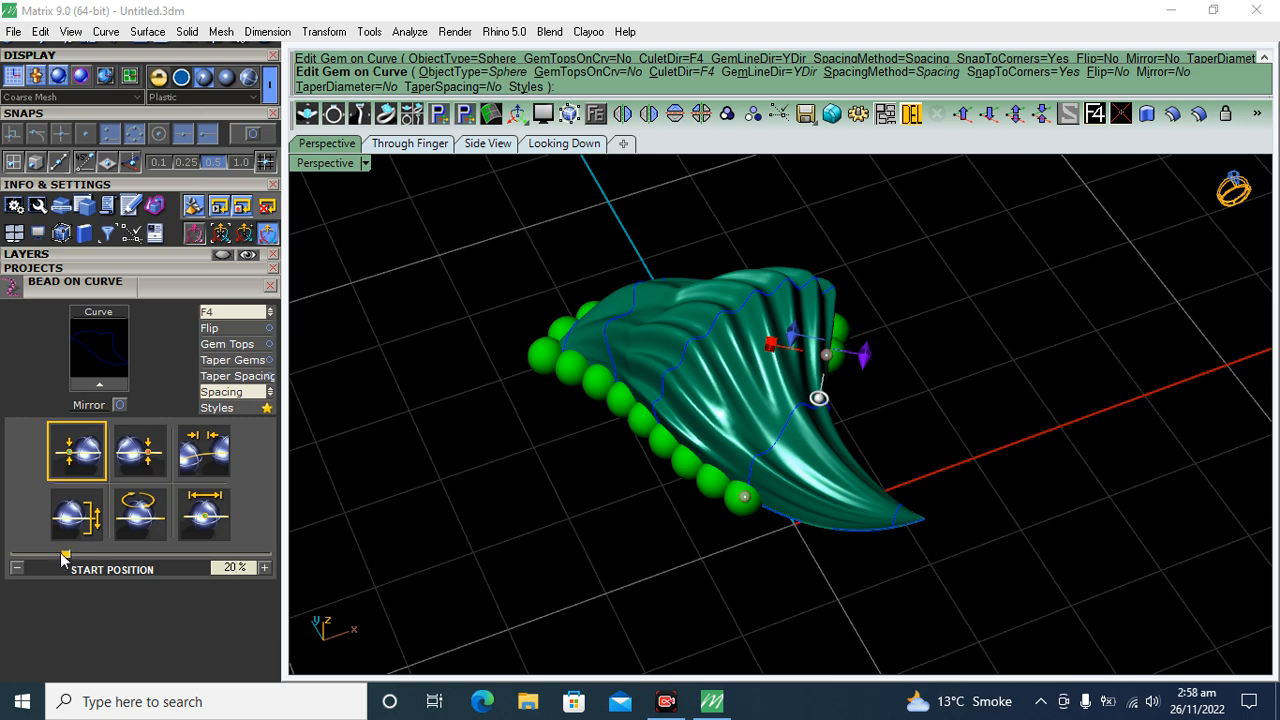
{"action": "left_click_drag", "start_coordinate": [63, 557], "coordinate": [3, 565]}
{"action": "left_click", "coordinate": [145, 452]}
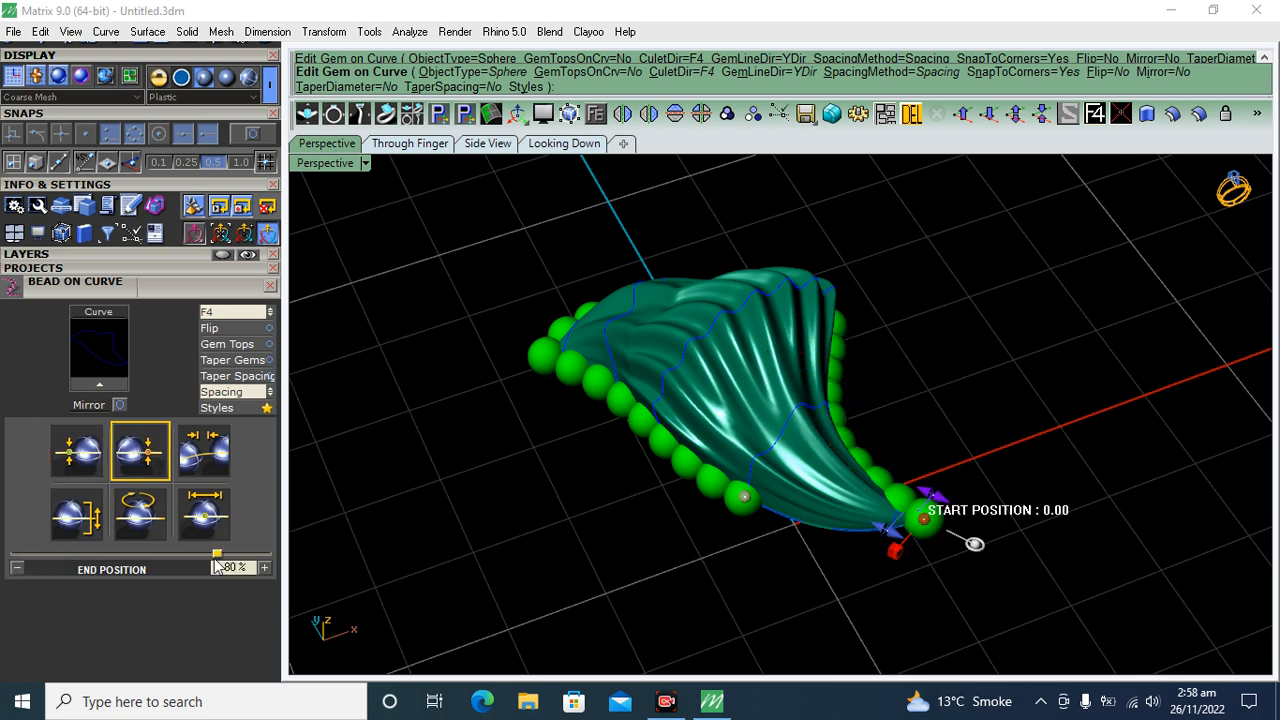
{"action": "left_click_drag", "start_coordinate": [218, 557], "coordinate": [282, 557]}
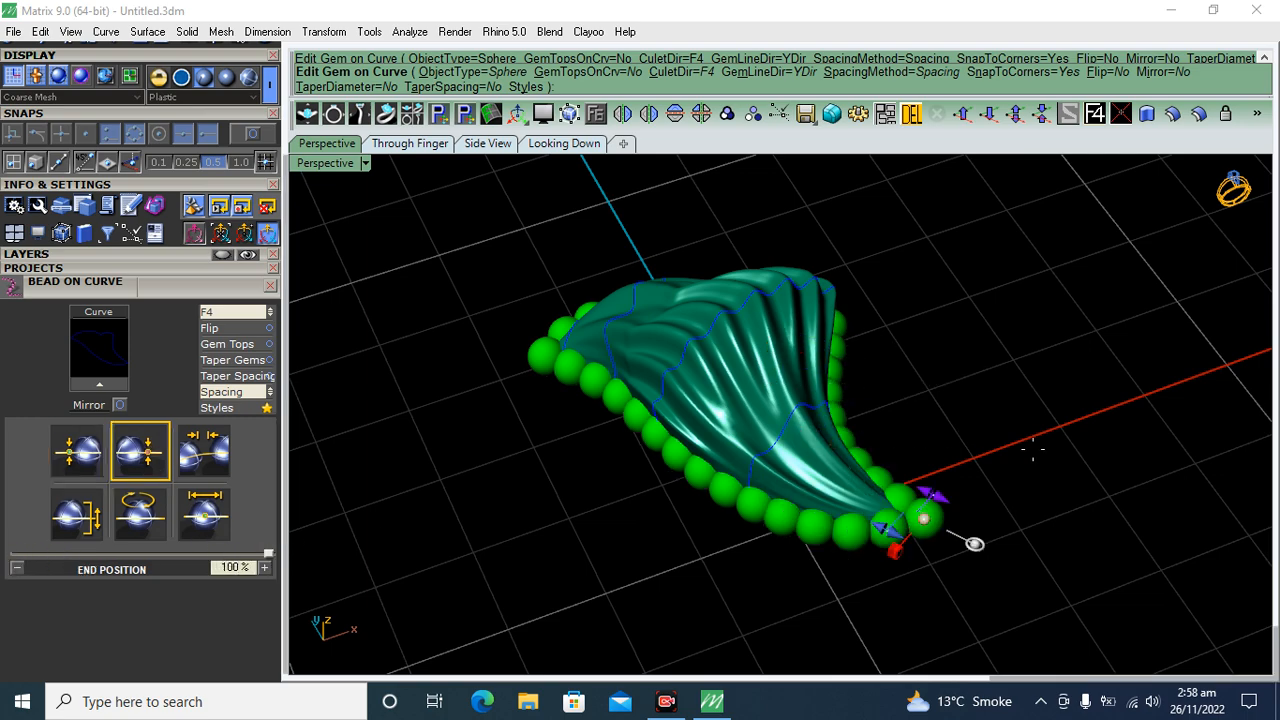
Adjust the bead spacing to -0.03 mm, finish the bead row and close the bead builder.
{"action": "right_click_drag", "start_coordinate": [1034, 448], "coordinate": [688, 487]}
{"action": "scroll", "coordinate": [688, 487], "scroll_direction": "up", "scroll_amount": 5}
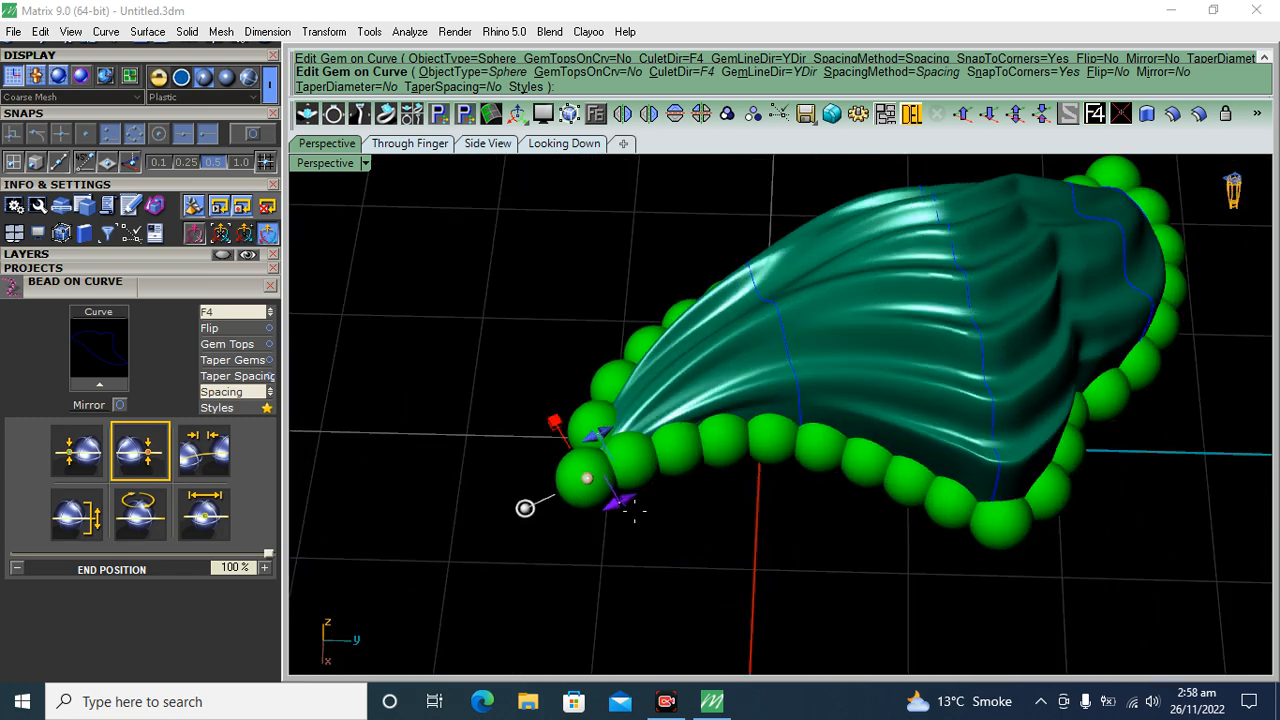
{"action": "left_click_drag", "start_coordinate": [621, 499], "coordinate": [628, 495]}
{"action": "scroll", "coordinate": [600, 485], "scroll_direction": "down", "scroll_amount": 4}
{"action": "right_click_drag", "start_coordinate": [560, 477], "coordinate": [1017, 337]}
{"action": "right_click", "coordinate": [1010, 326]}
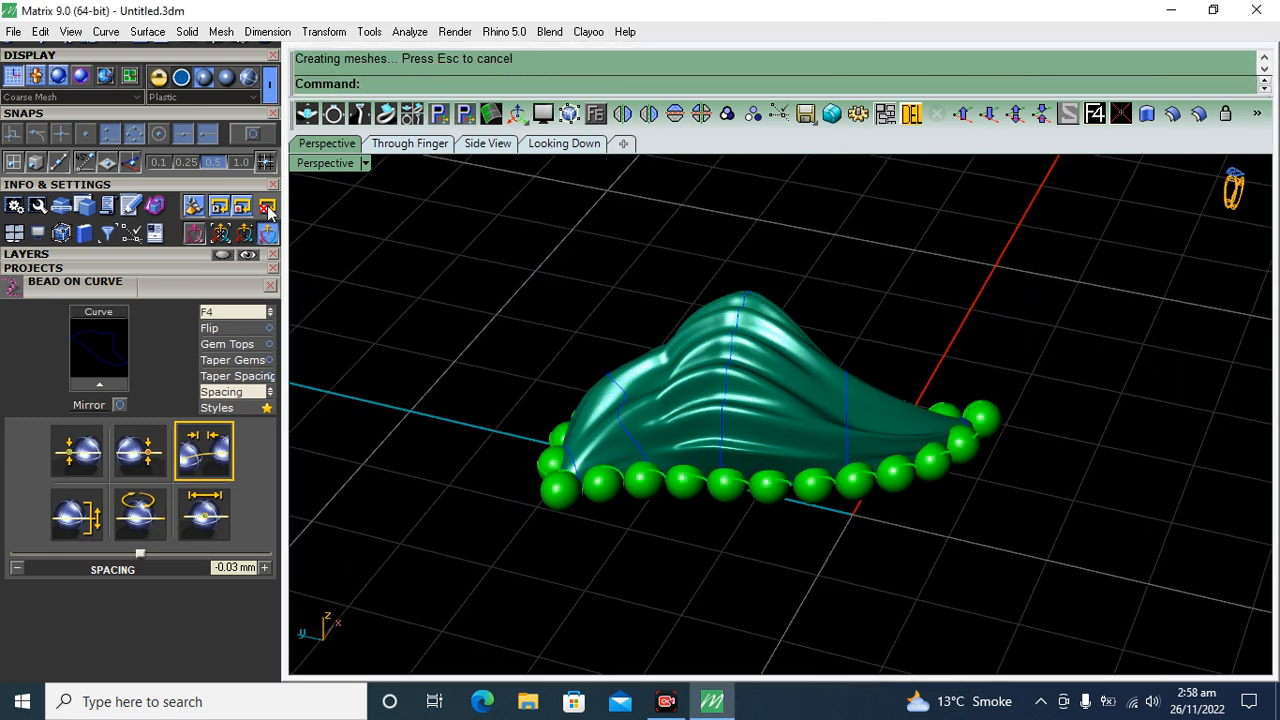
{"action": "left_click", "coordinate": [270, 286]}
Set the shading to Machine, then hide the User 03 layer and show the Metal 02 layer.
{"action": "left_click", "coordinate": [205, 256]}
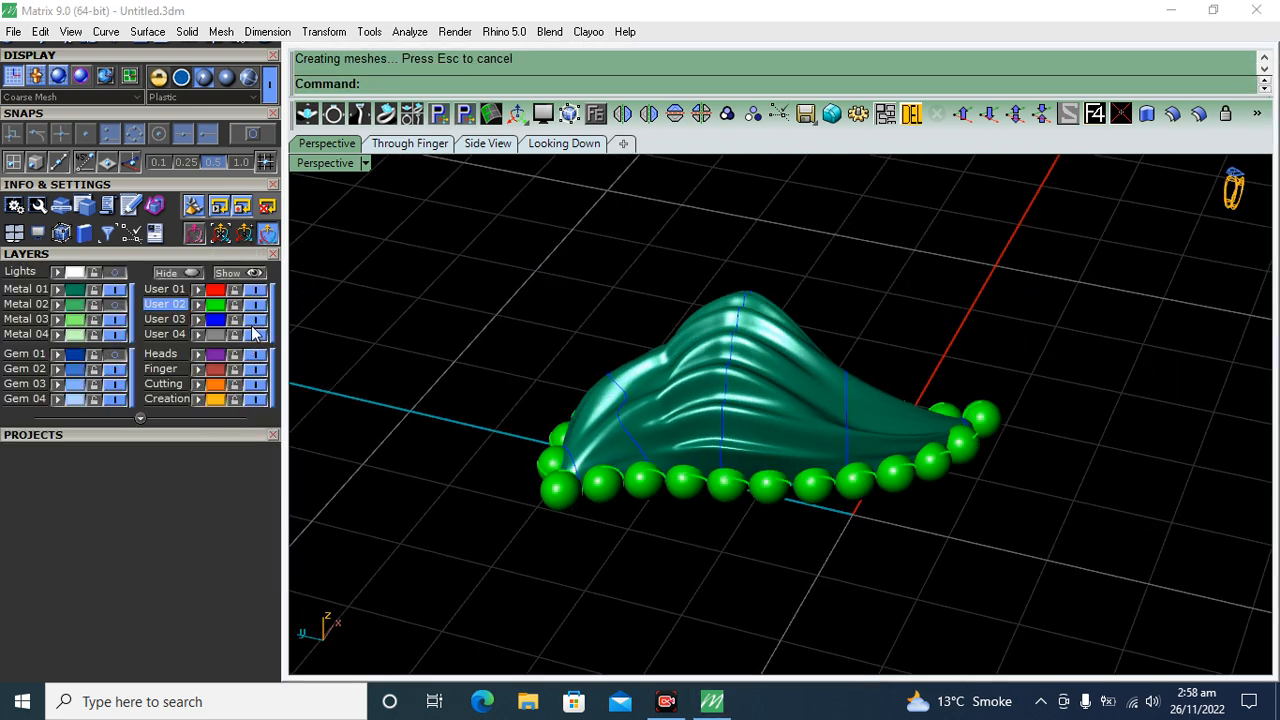
{"action": "left_click", "coordinate": [229, 75]}
{"action": "right_click_drag", "start_coordinate": [666, 294], "coordinate": [630, 462]}
{"action": "left_click", "coordinate": [115, 305]}
{"action": "right_click_drag", "start_coordinate": [795, 385], "coordinate": [685, 415]}
{"action": "scroll", "coordinate": [640, 415], "scroll_direction": "down", "scroll_amount": 2}
Ungroup the ringed shell and move its core body to the Metal 01 layer.
{"action": "left_click", "coordinate": [485, 416]}
{"action": "right_click_drag", "start_coordinate": [484, 415], "coordinate": [546, 425], "text": "shift"}
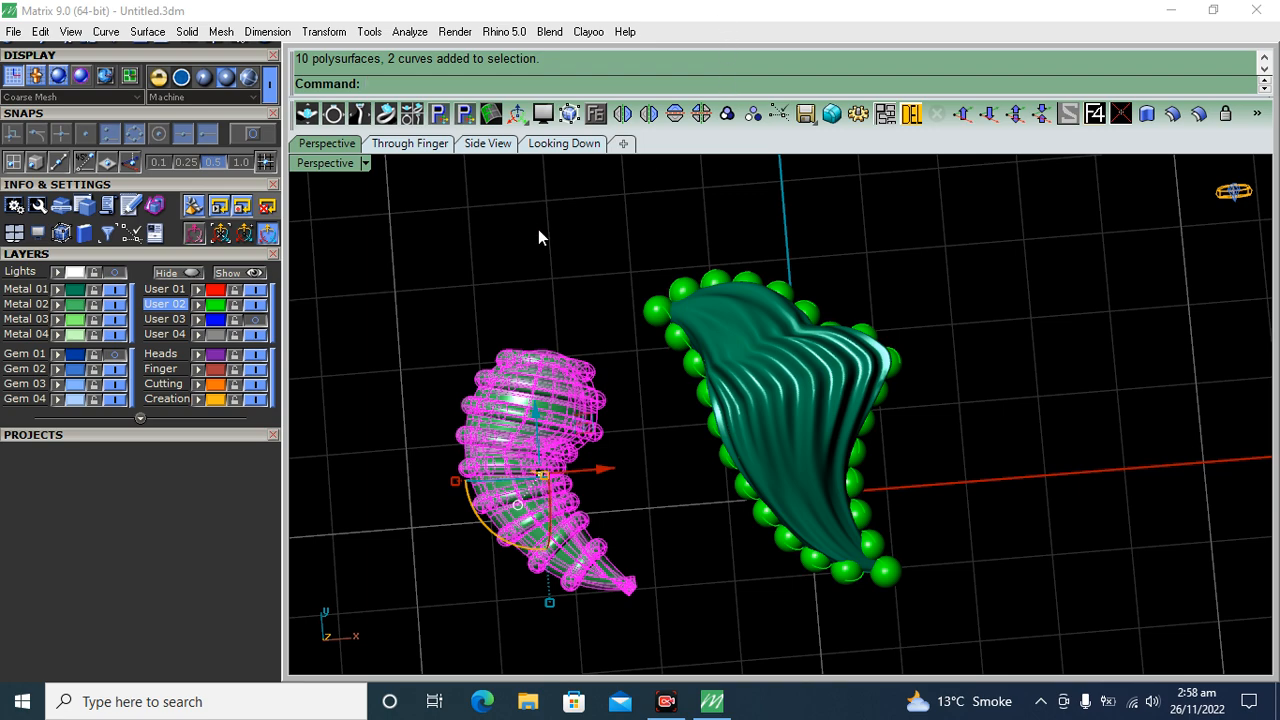
{"action": "left_click", "coordinate": [727, 114]}
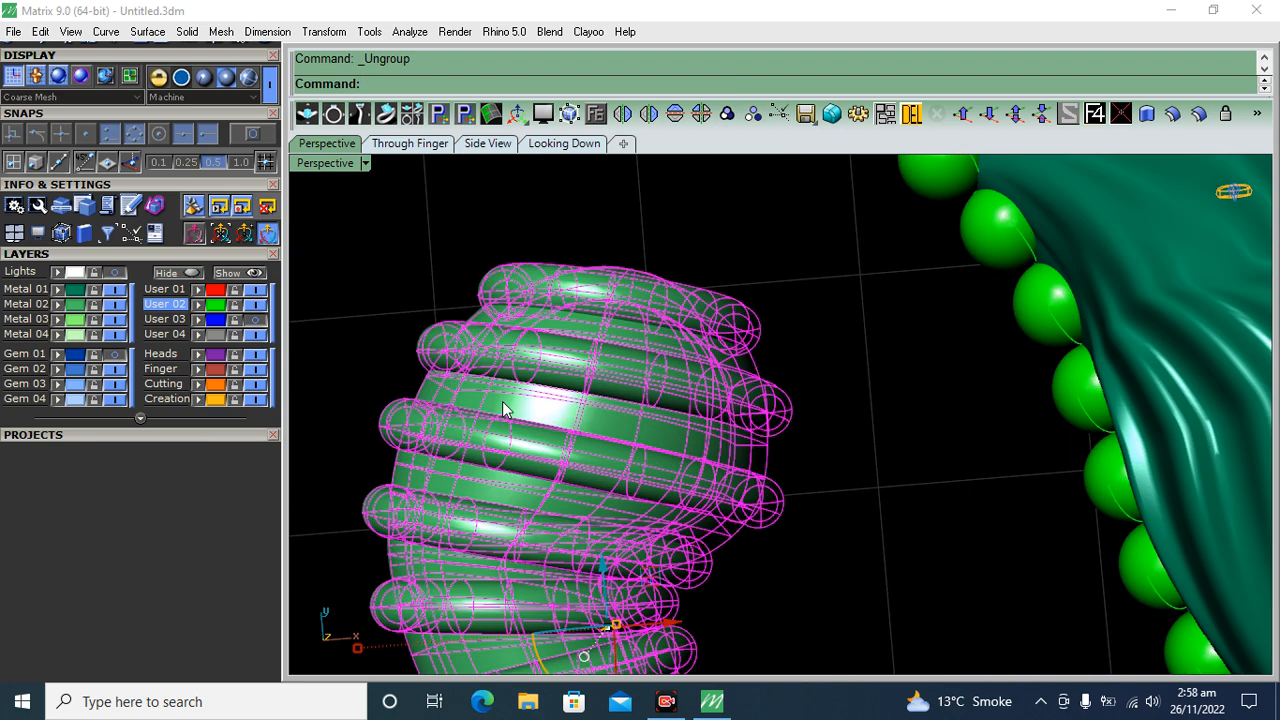
{"action": "left_click", "coordinate": [491, 239]}
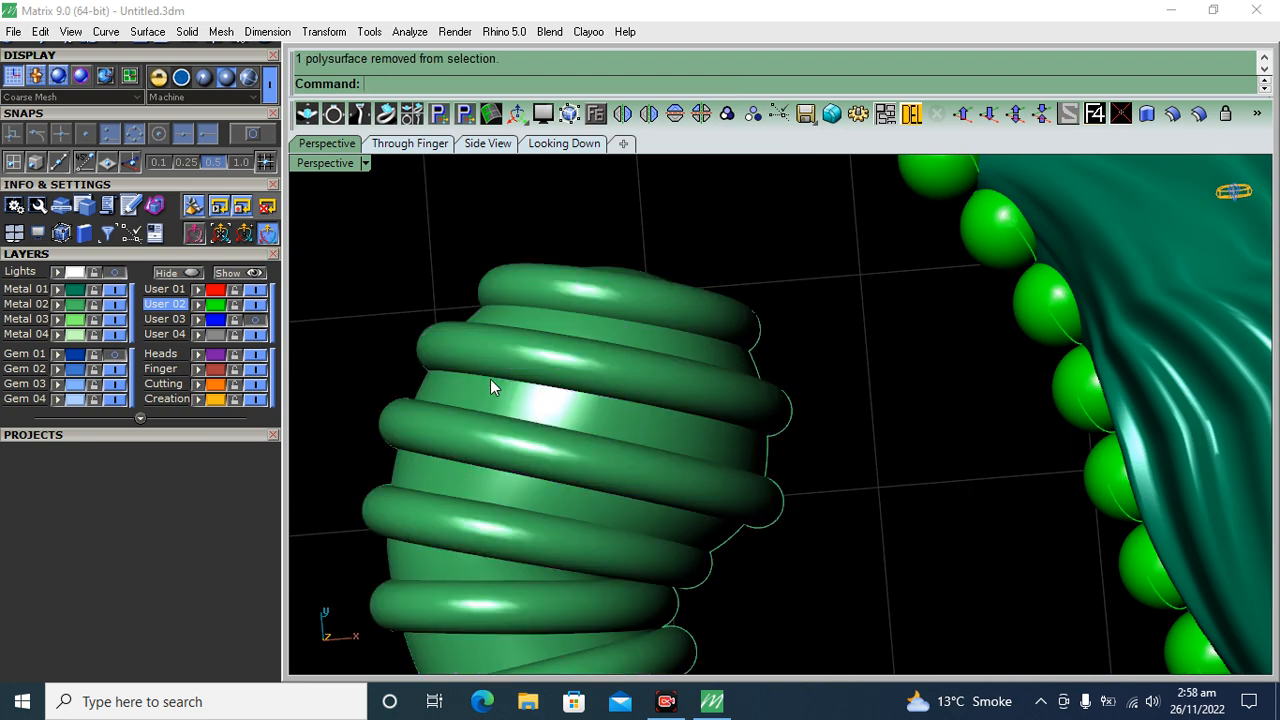
{"action": "left_click", "coordinate": [491, 377]}
{"action": "key", "text": "Escape"}
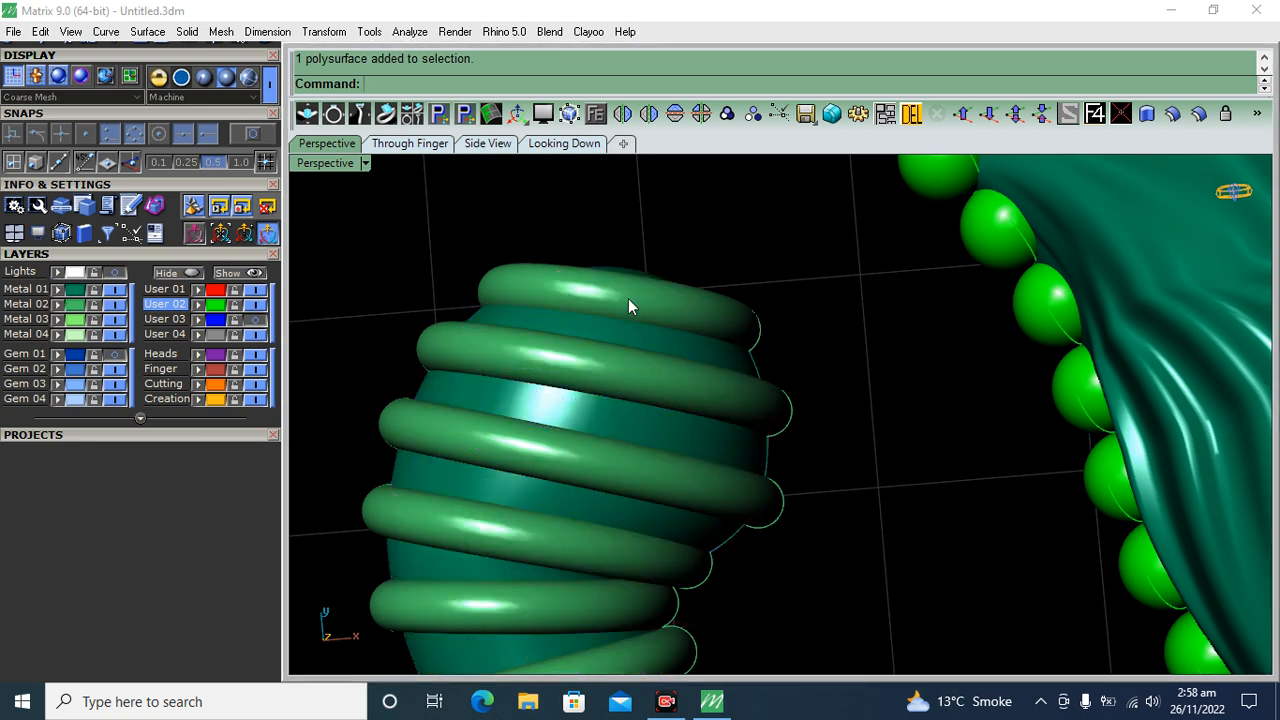
Select the ringed shell's rings and curves on Metal 02 and move them to the Heads layer.
{"action": "scroll", "coordinate": [628, 298], "scroll_direction": "down", "scroll_amount": 6}
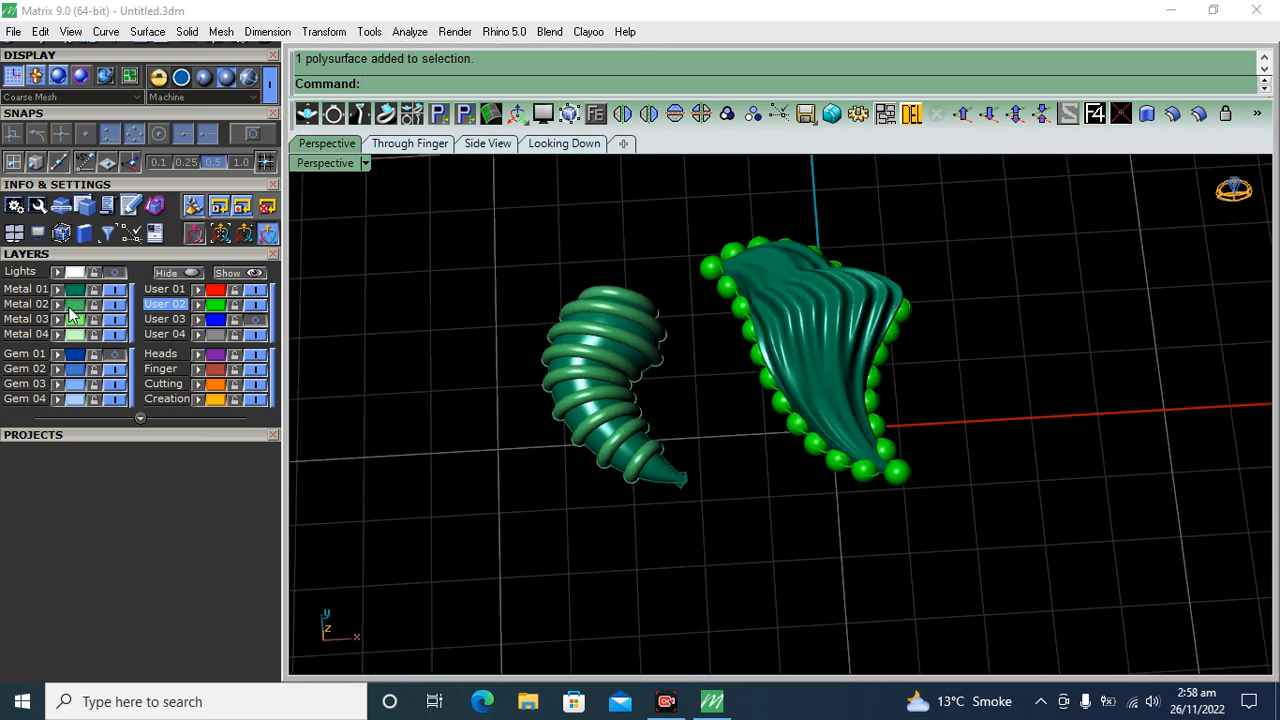
{"action": "left_click", "coordinate": [70, 307]}
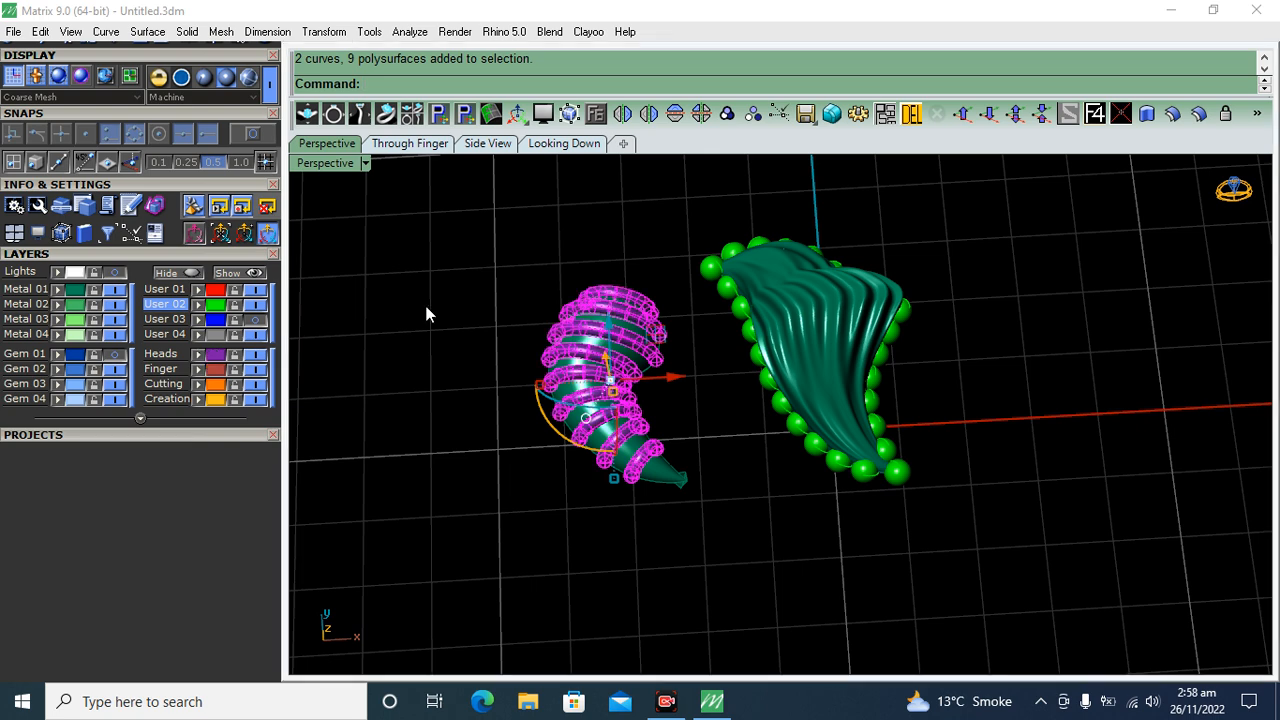
{"action": "left_click", "coordinate": [520, 303]}
{"action": "right_click_drag", "start_coordinate": [520, 303], "coordinate": [755, 448]}
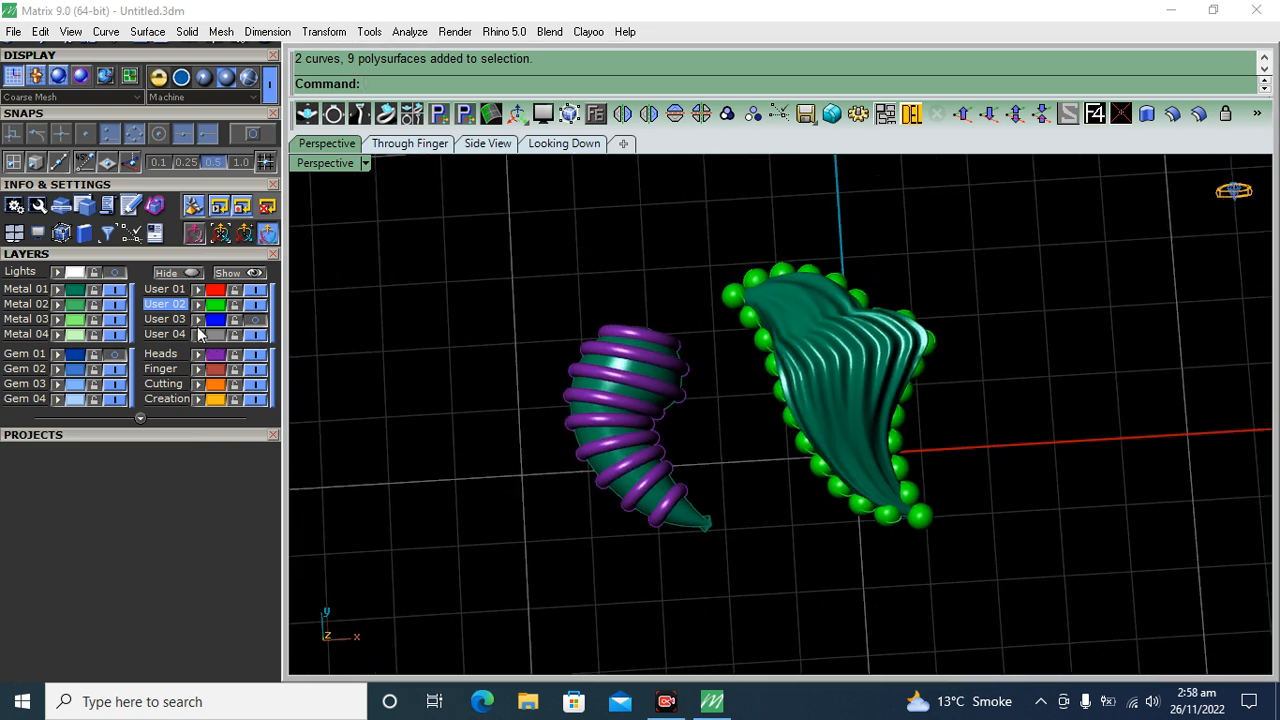
Show and lock the reference image's Lights layer, and compare both shell models with the image.
{"action": "left_click", "coordinate": [94, 272]}
{"action": "right_click_drag", "start_coordinate": [741, 421], "coordinate": [744, 455]}
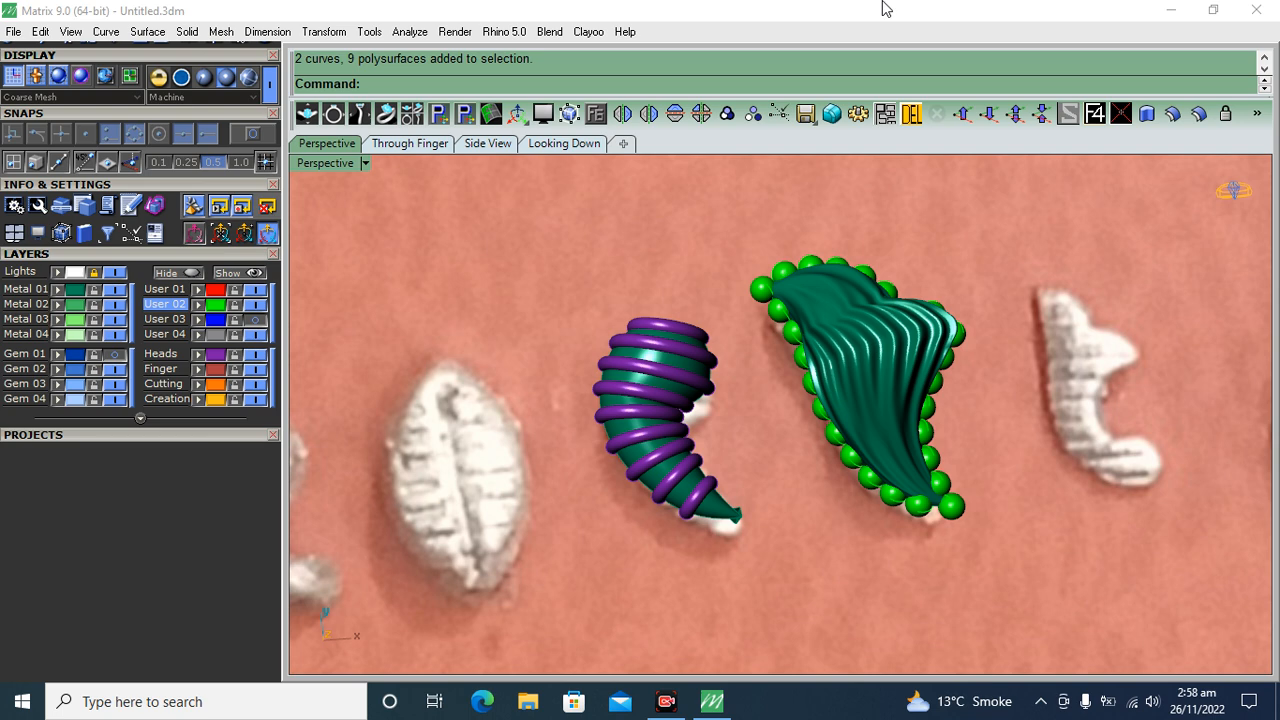
{"action": "right_click_drag", "start_coordinate": [488, 491], "coordinate": [477, 496]}
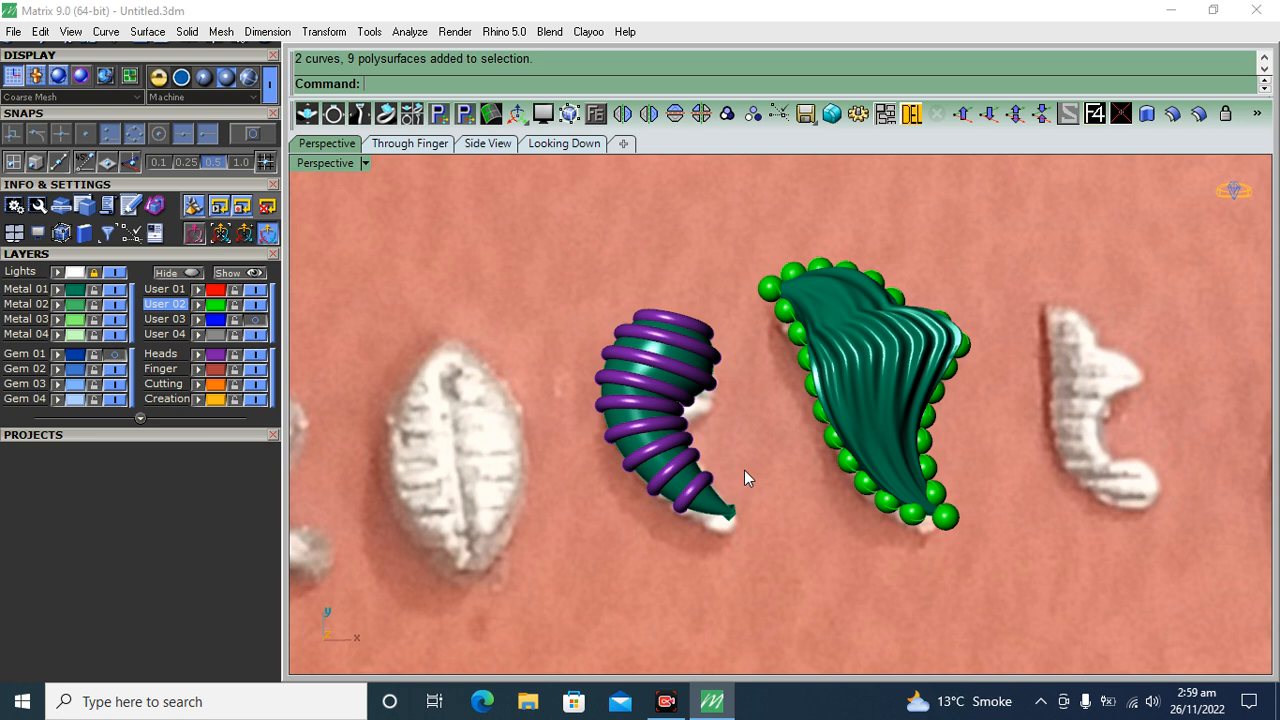
{"action": "right_click_drag", "start_coordinate": [653, 515], "coordinate": [812, 459]}
{"action": "mouse_move", "coordinate": [792, 392]}
{"action": "right_mouse_down"}
{"action": "mouse_move", "coordinate": [763, 420]}
{"action": "mouse_move", "coordinate": [761, 459]}
{"action": "mouse_move", "coordinate": [773, 383]}
{"action": "right_mouse_up"}
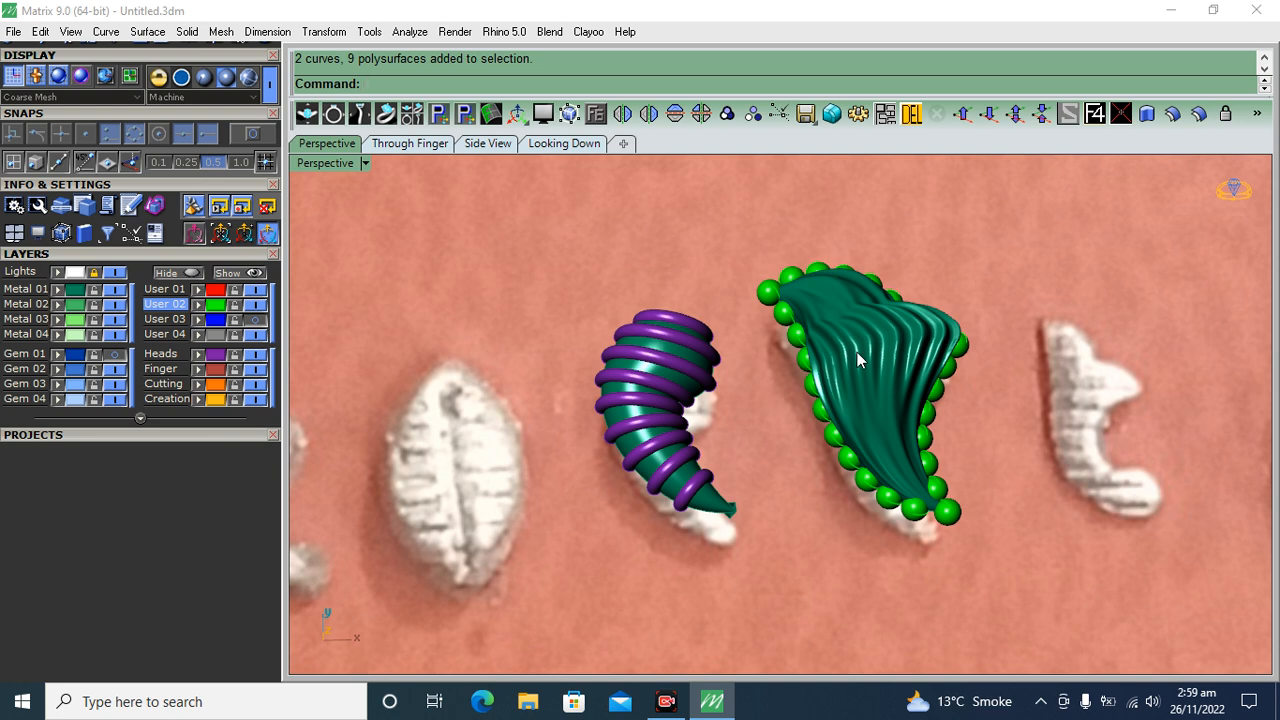
{"action": "scroll", "coordinate": [899, 326], "scroll_direction": "up", "scroll_amount": 4}
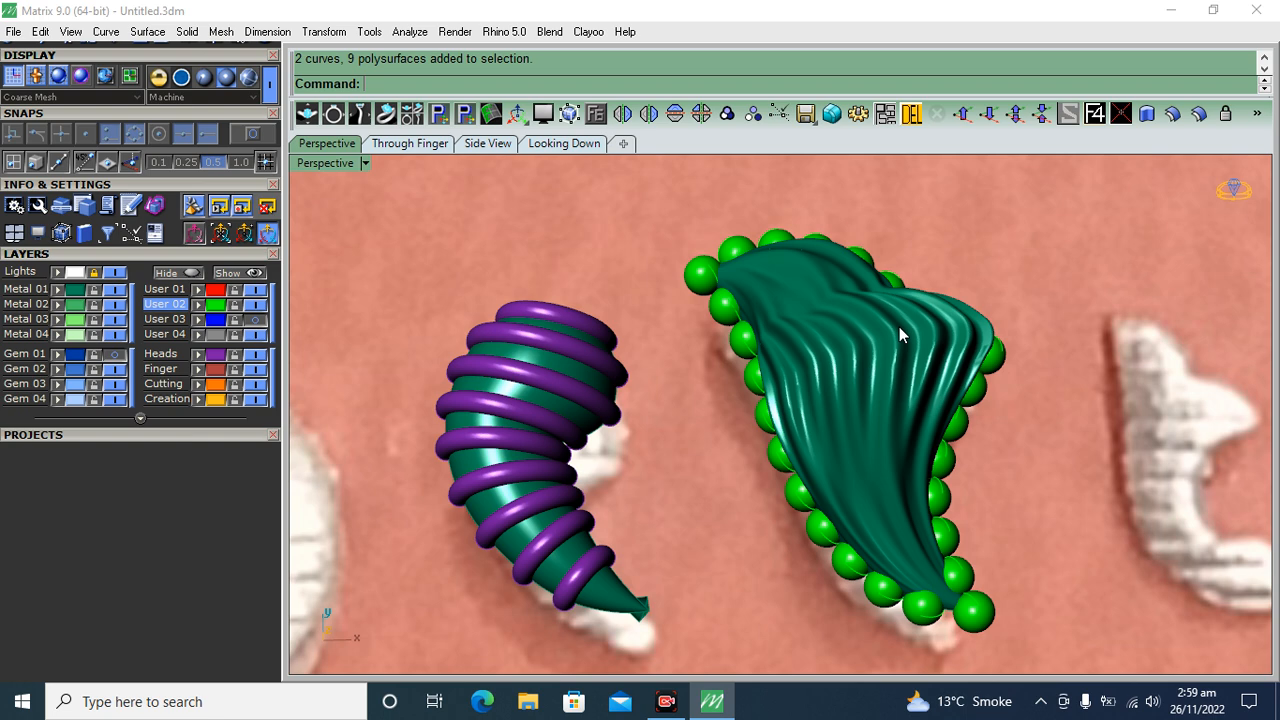
{"action": "scroll", "coordinate": [755, 350], "scroll_direction": "down", "scroll_amount": 3}
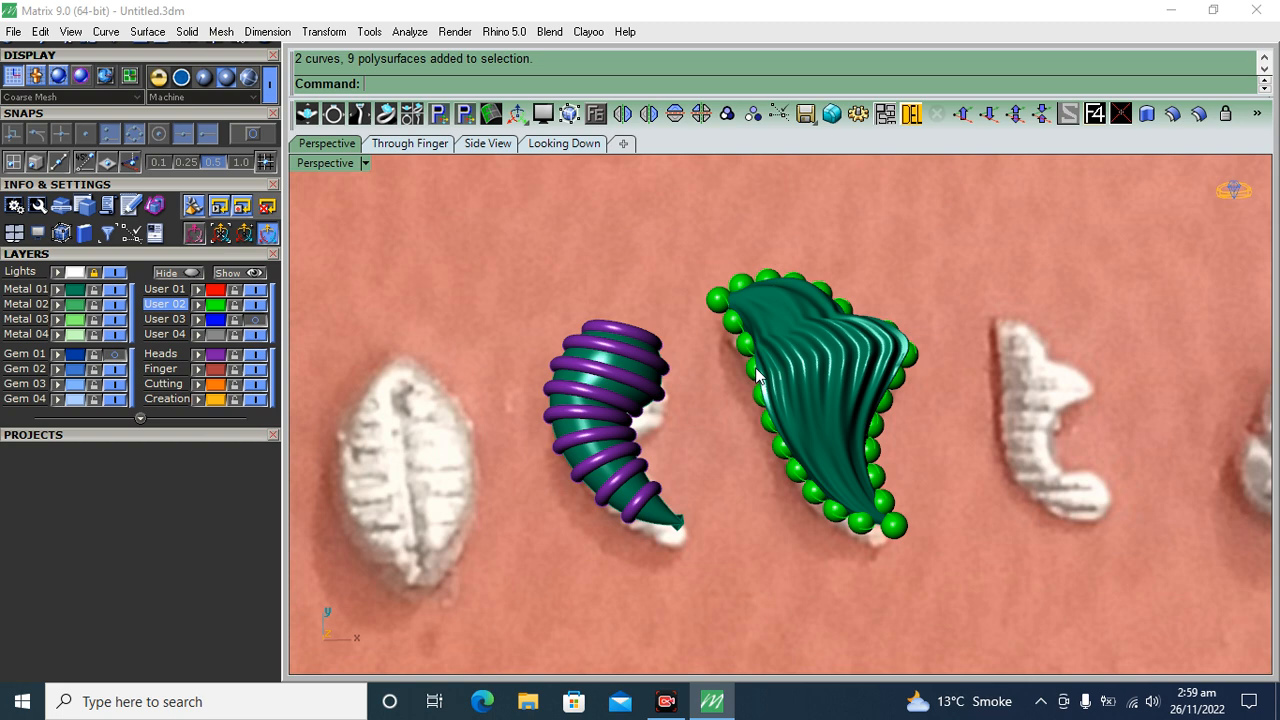
{"action": "right_click_drag", "start_coordinate": [714, 455], "coordinate": [700, 482]}
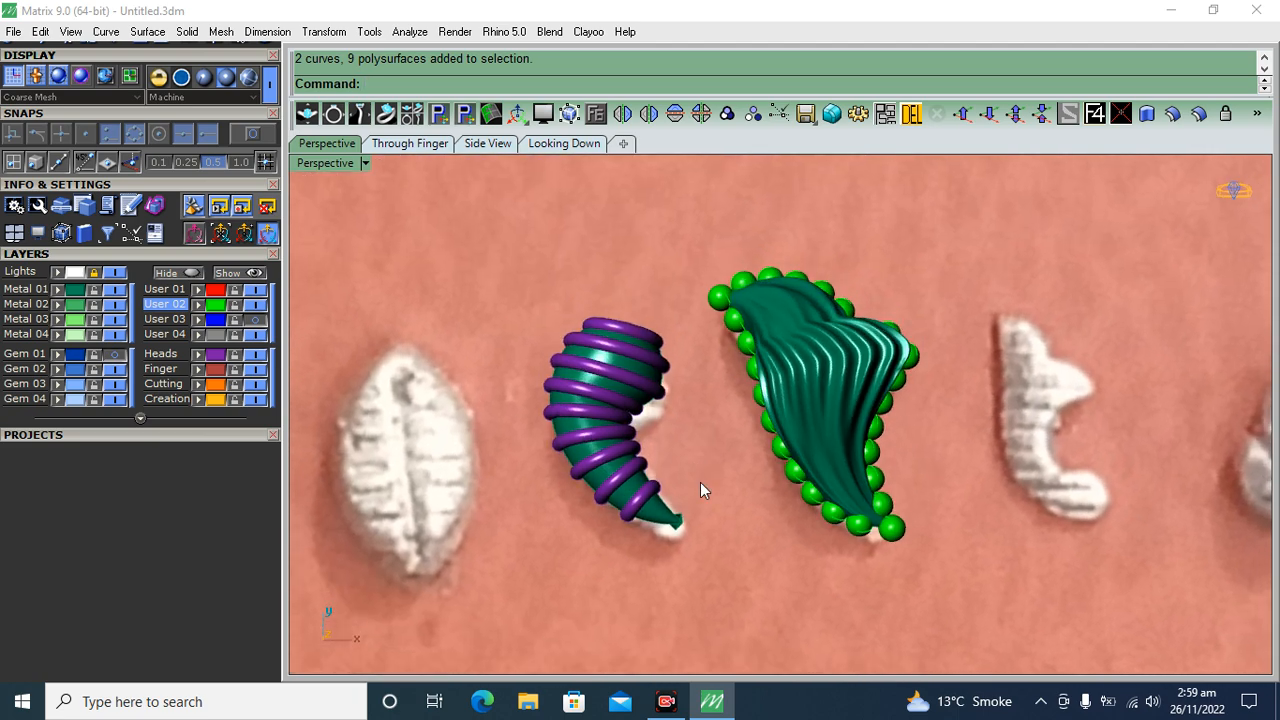